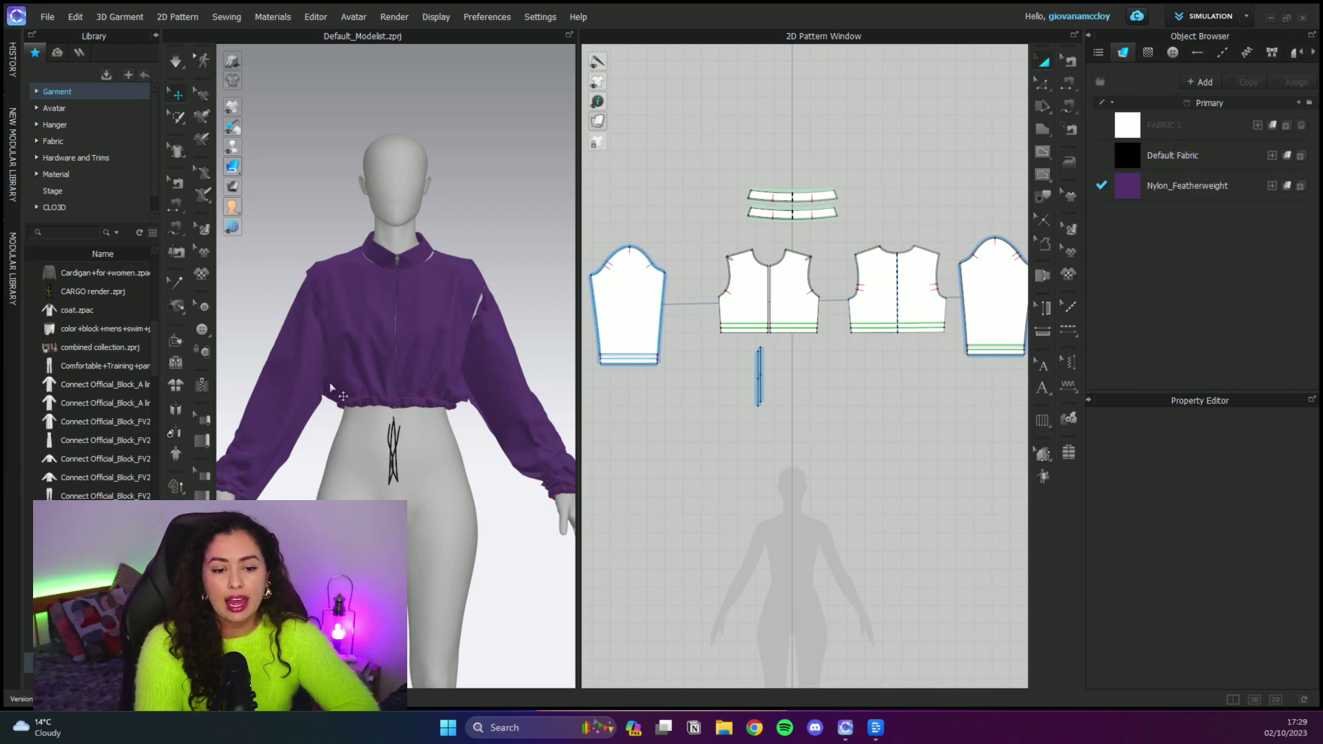
Step: Run the simulation, pull the jacket's unsewn sleeve down from the shoulder in the 3D view, and stop the simulation
scroll(341, 398, "down", 3)
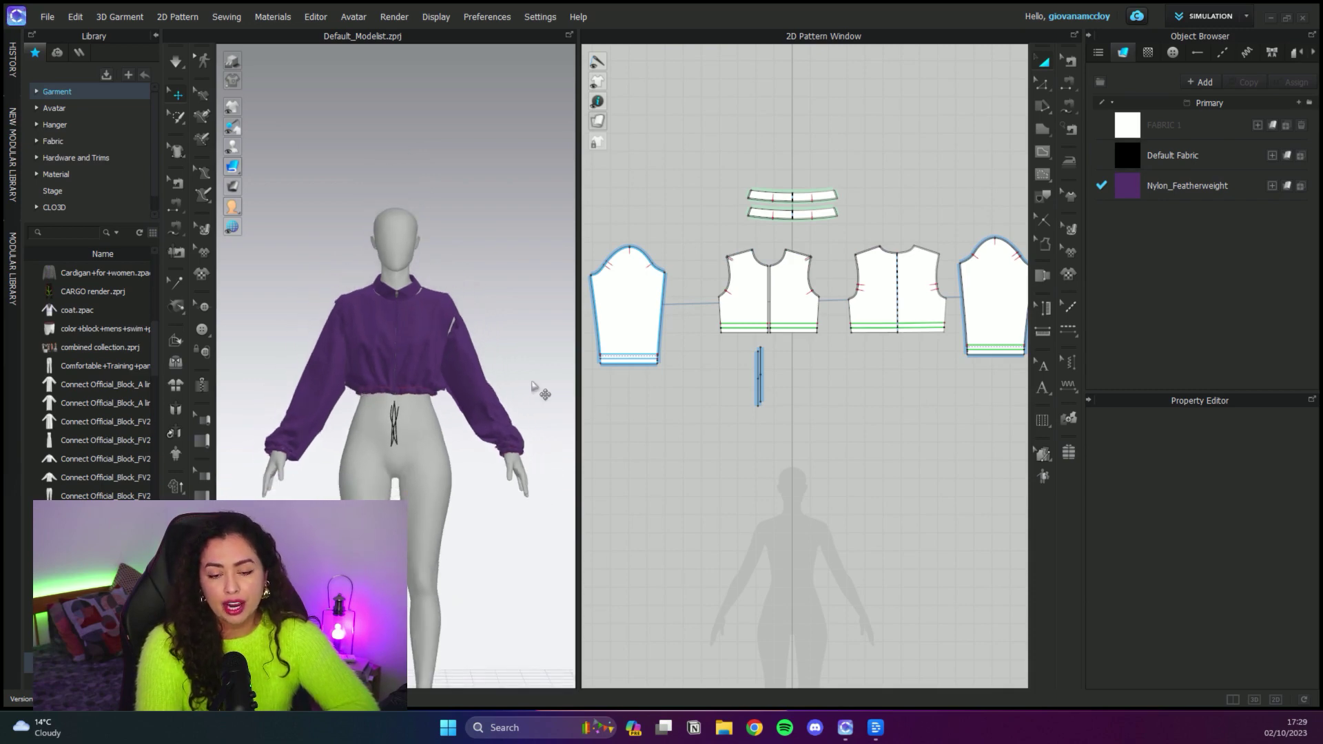
scroll(684, 362, "down", 2)
left_click_drag(718, 312, 710, 314)
left_click(898, 415)
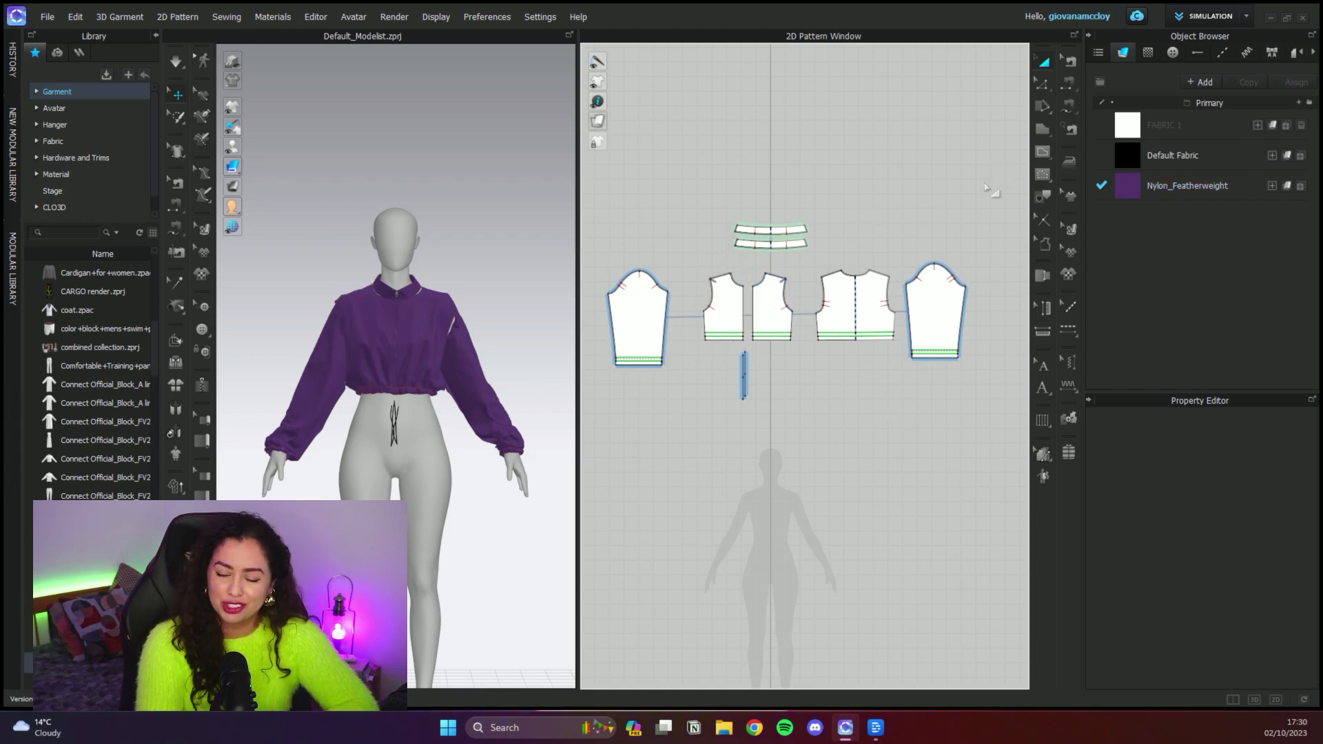
key("space")
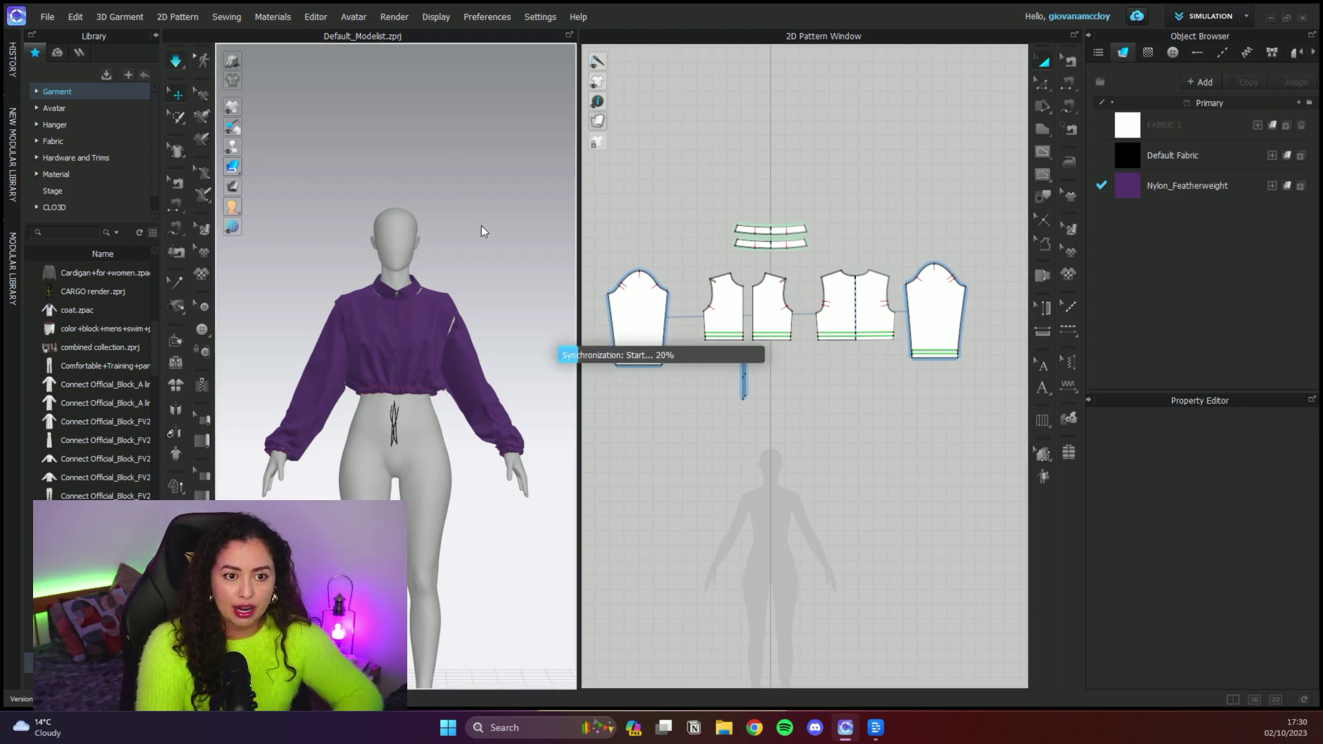
left_click_drag(464, 332, 517, 393)
key("space")
left_click(699, 420)
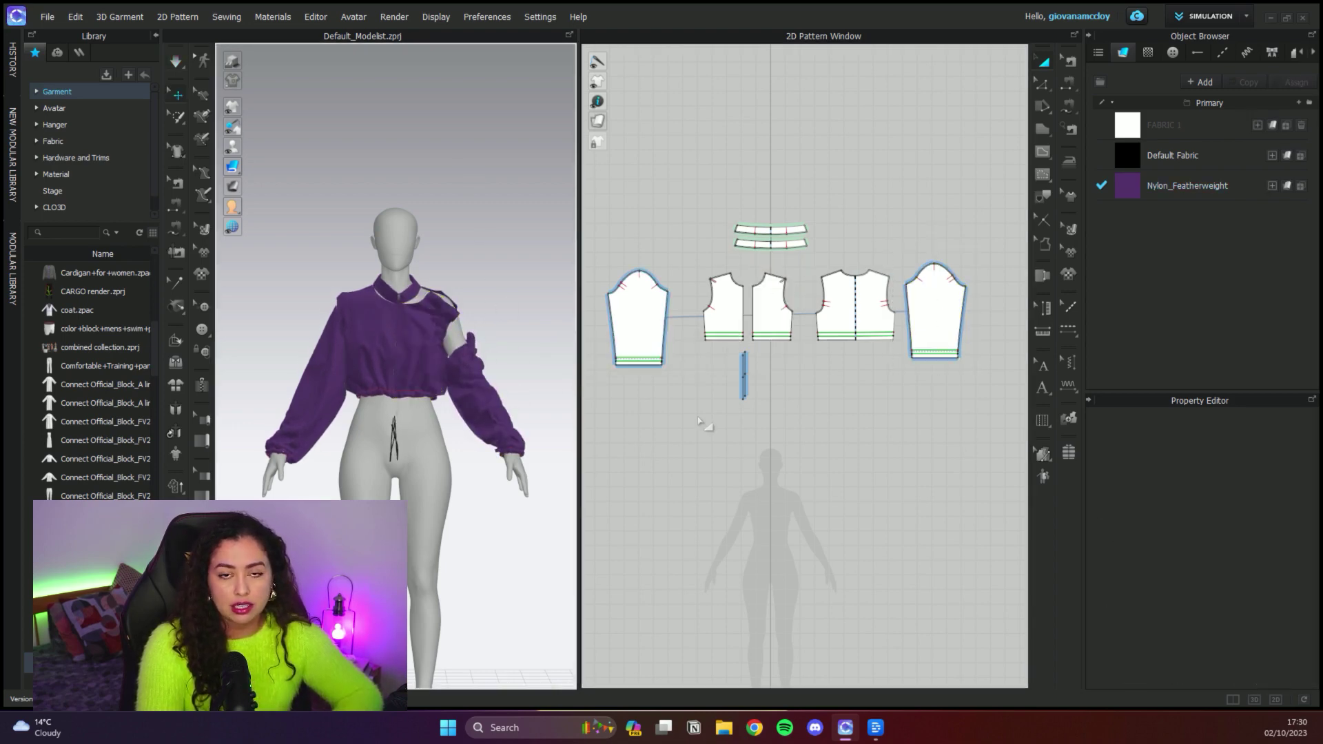
Step: Examine the jacket's front zipper closure and collar in 3D and the layout of its 2D pattern pieces
scroll(386, 338, "up", 5)
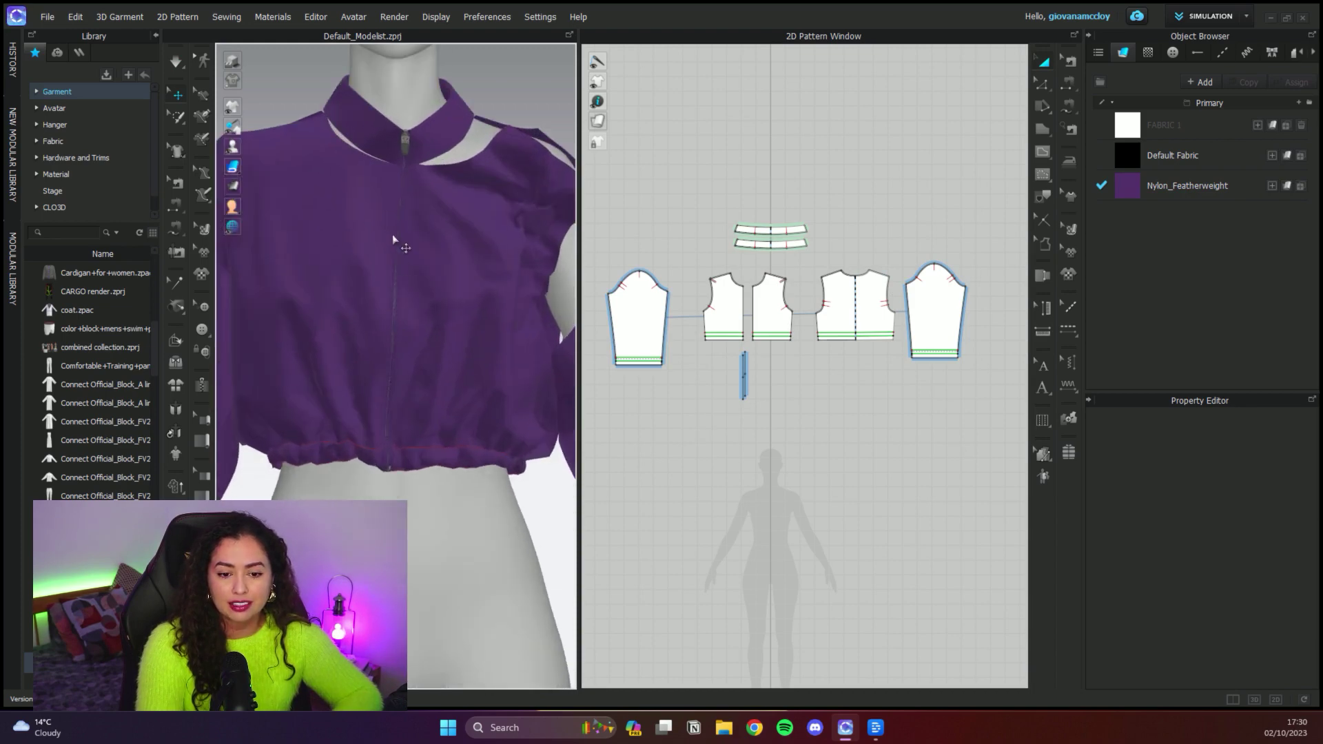
left_click(402, 183)
left_click(841, 447)
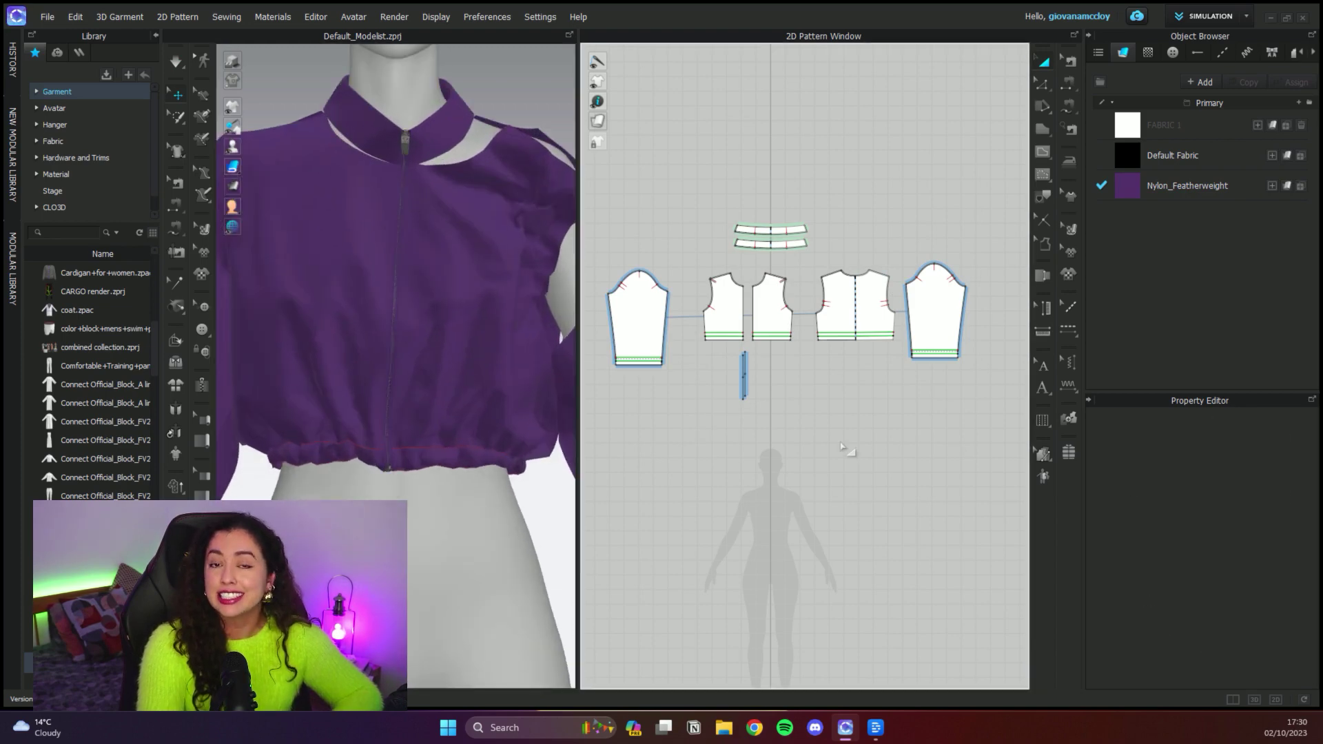
scroll(870, 274, "up", 3)
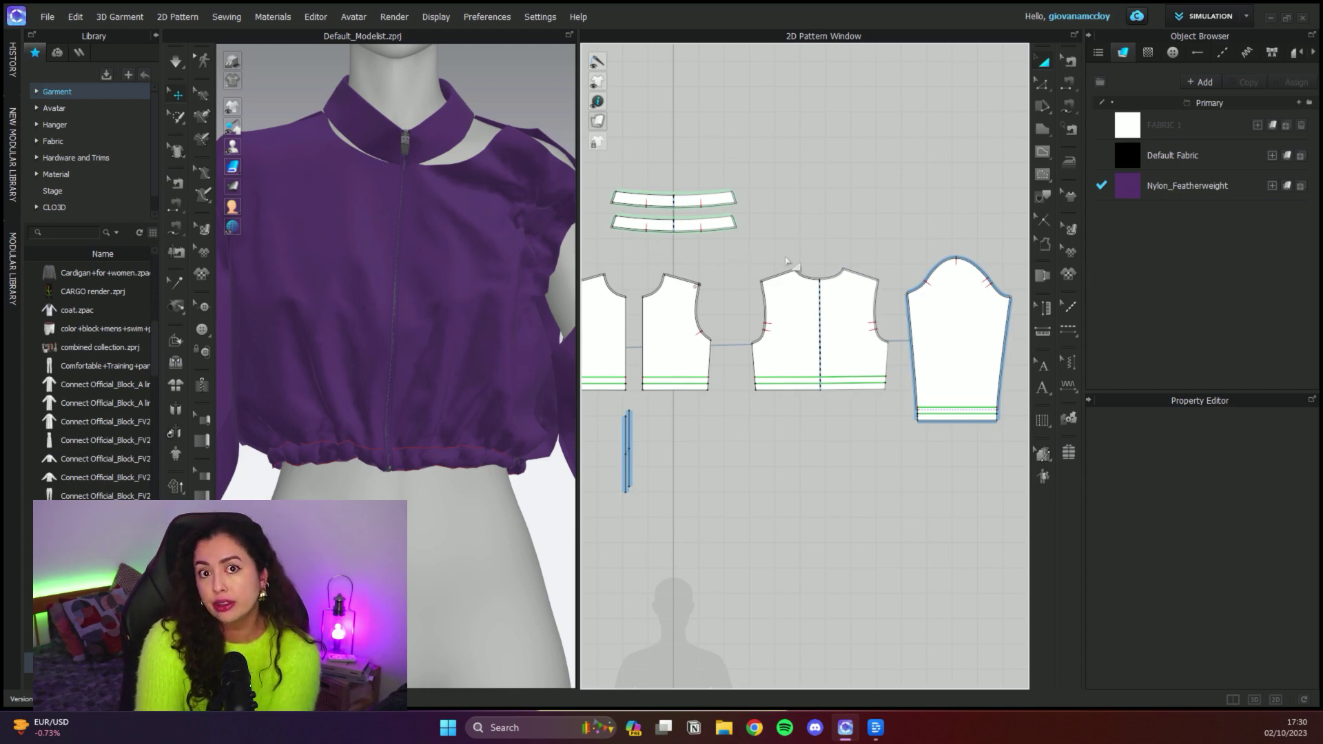
scroll(788, 265, "down", 3)
middle_click_drag(689, 340, 756, 354)
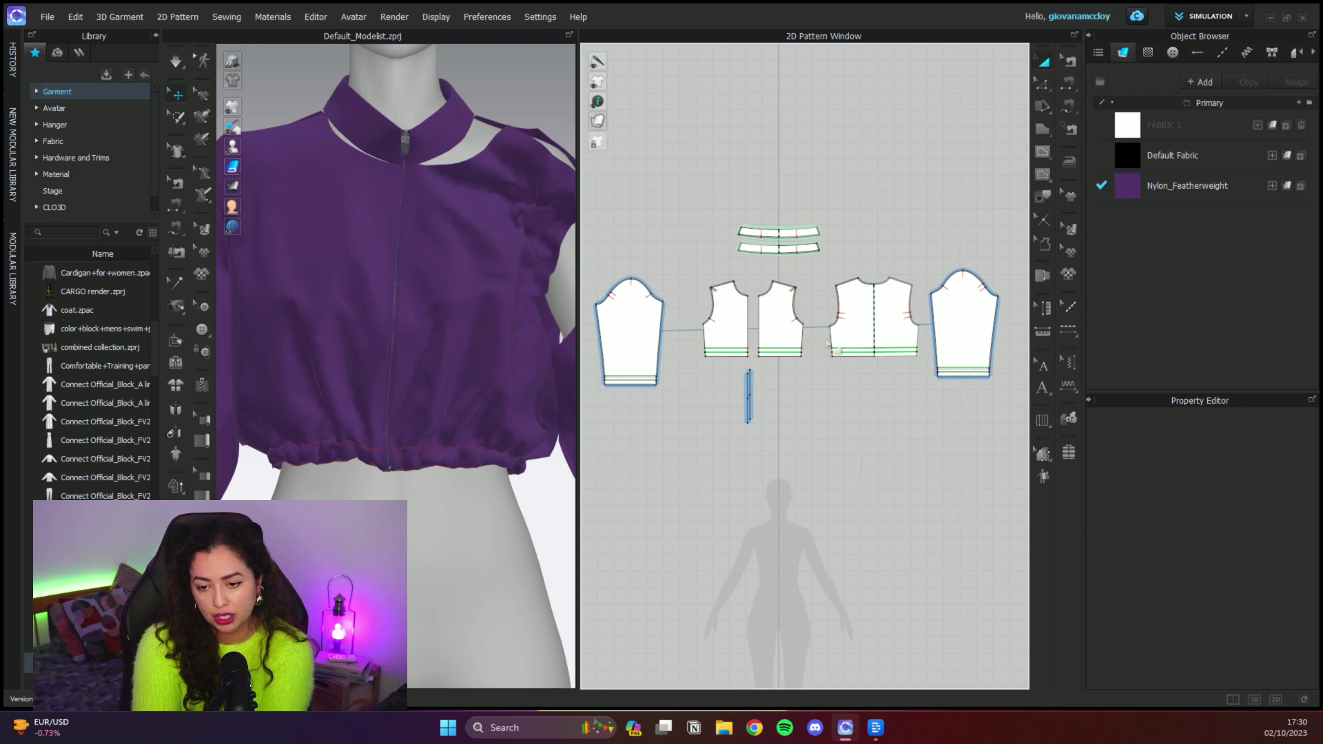
scroll(401, 291, "down", 4)
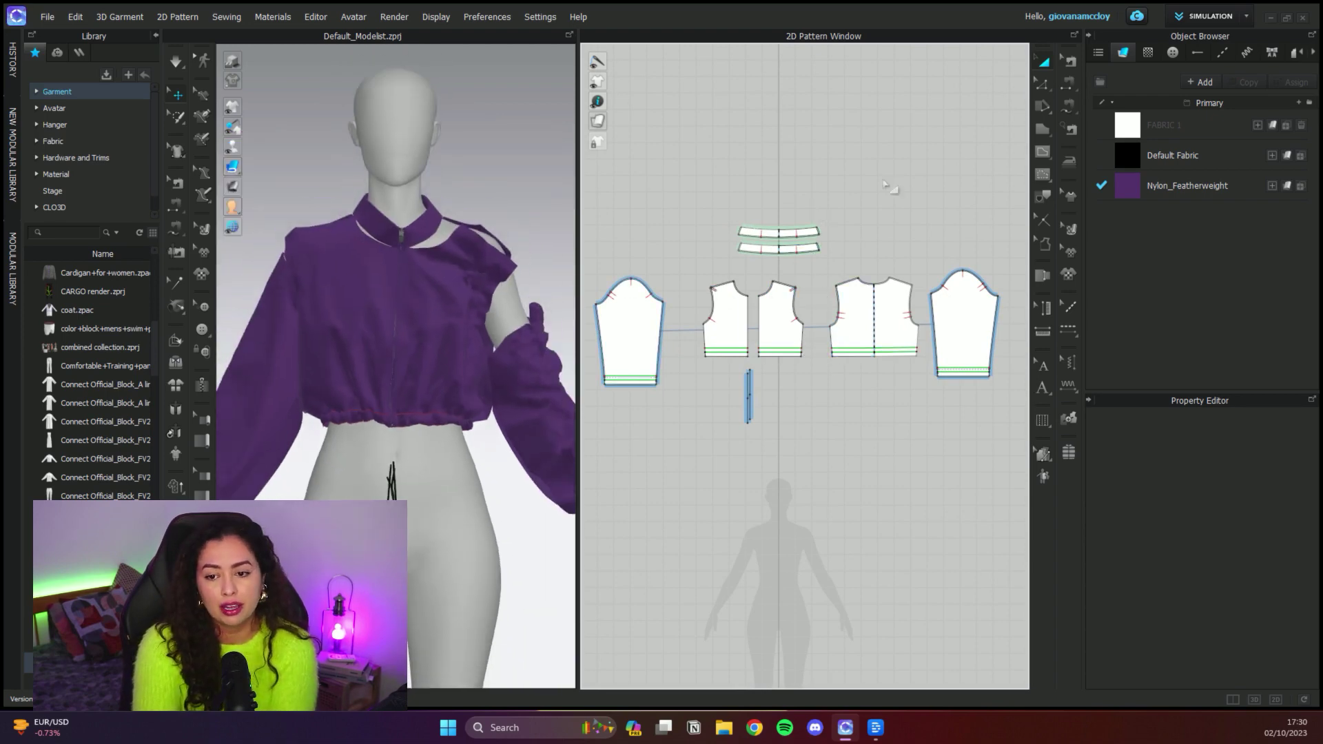
Step: Review the Edit Sewing, Segment Sewing and Free Sewing tools, opening and closing the Check Sewing Length settings
left_click(1070, 63)
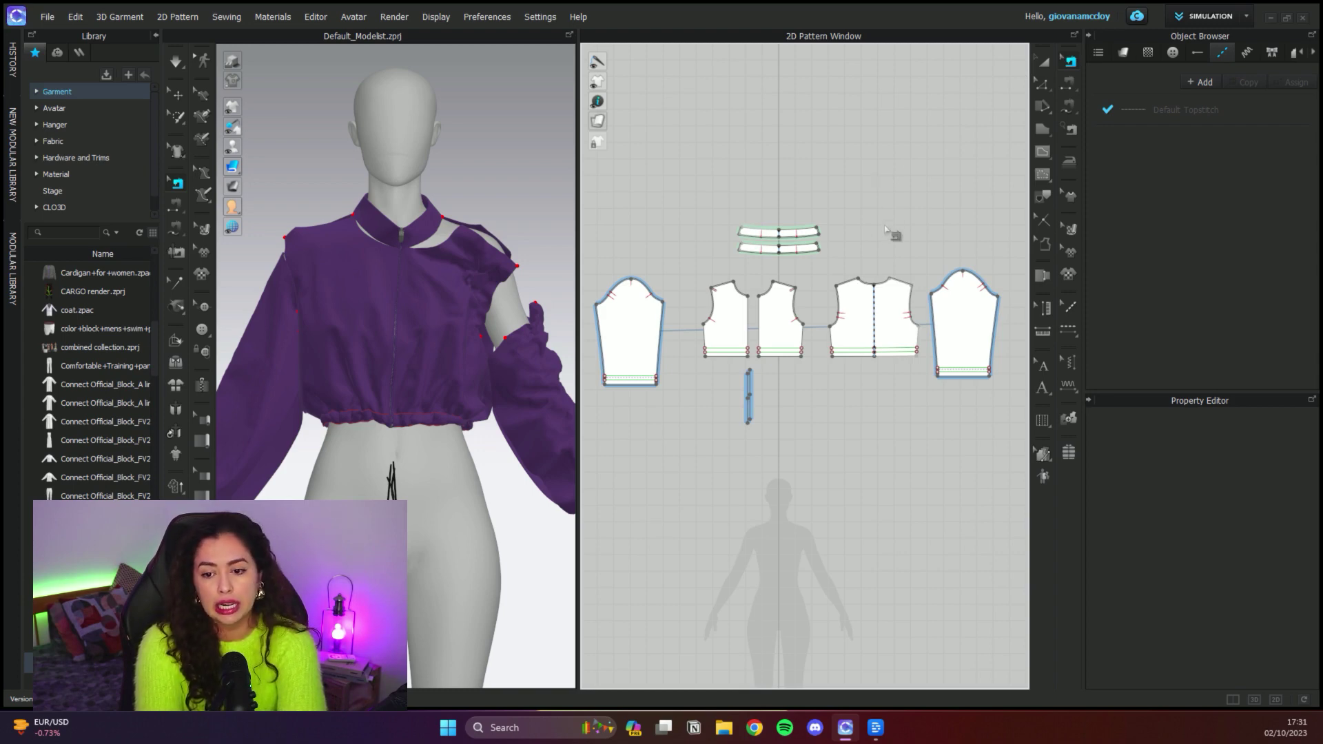
left_click(1072, 63)
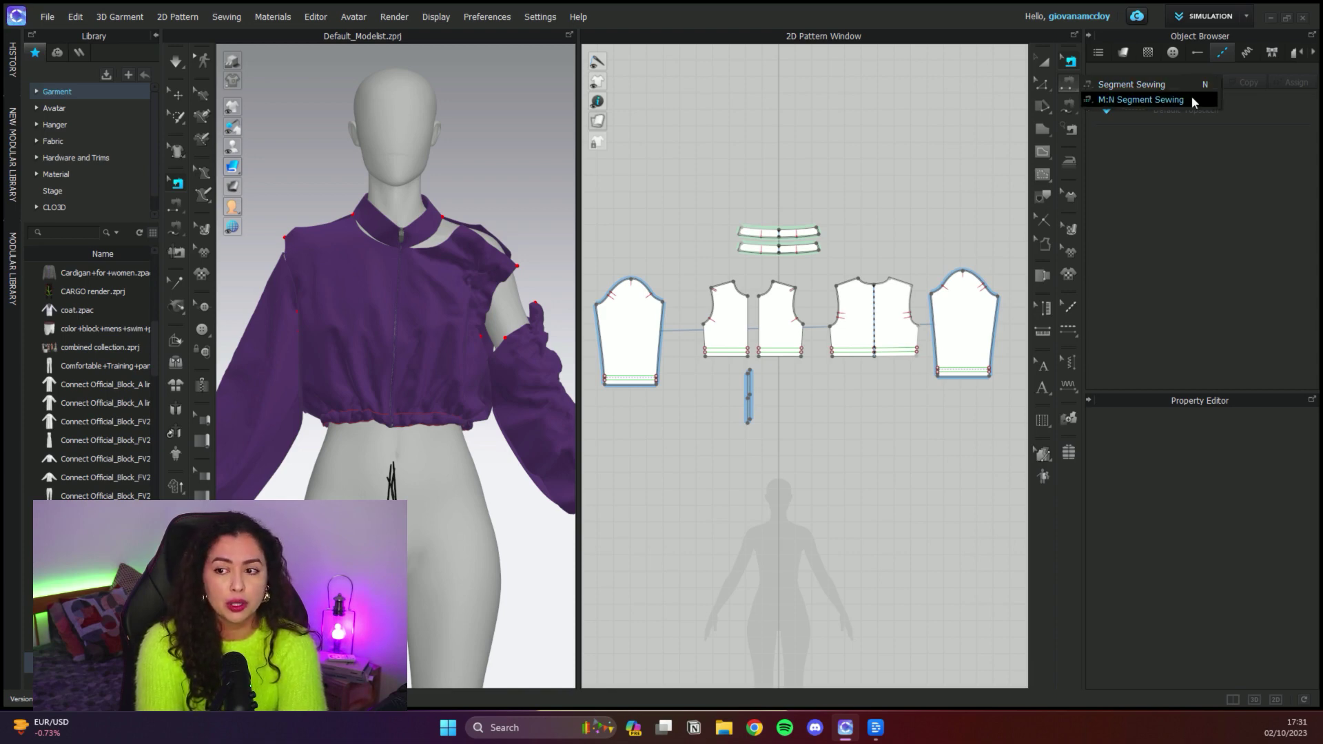
mouse_move(1070, 106)
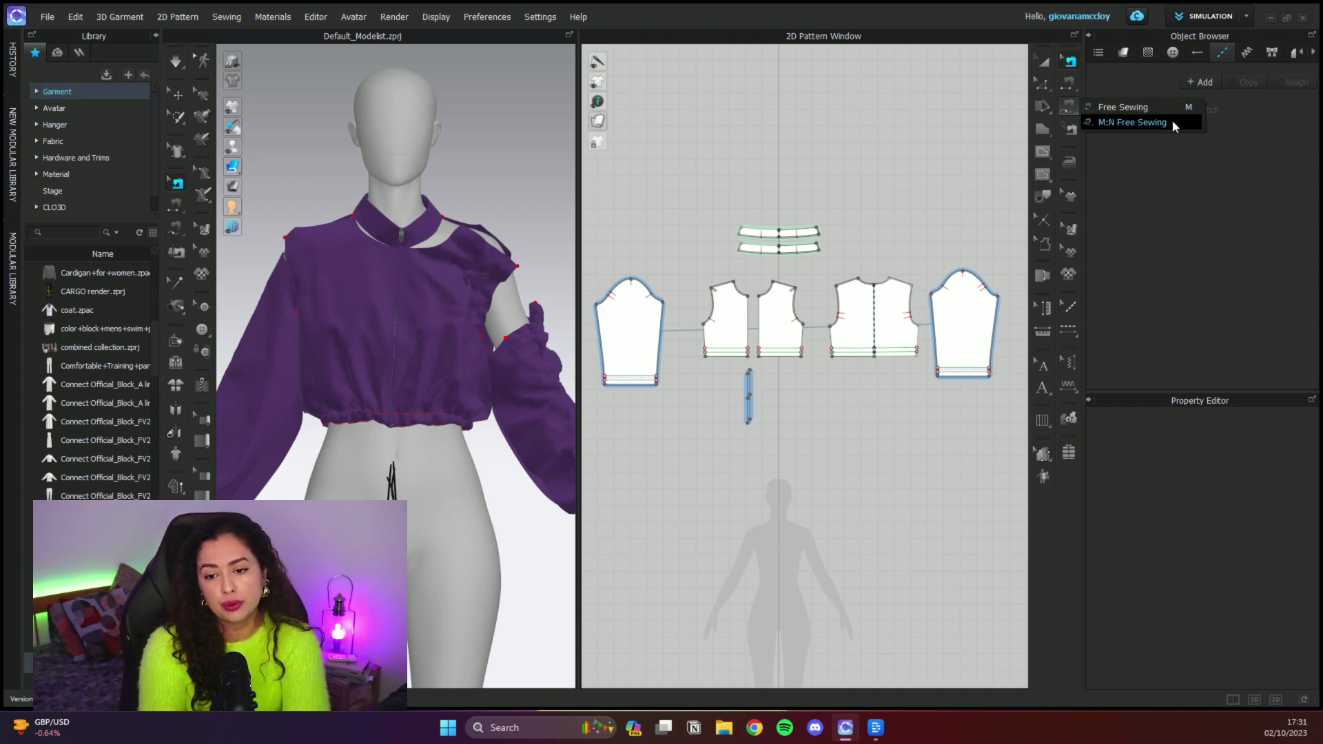
left_click(1069, 131)
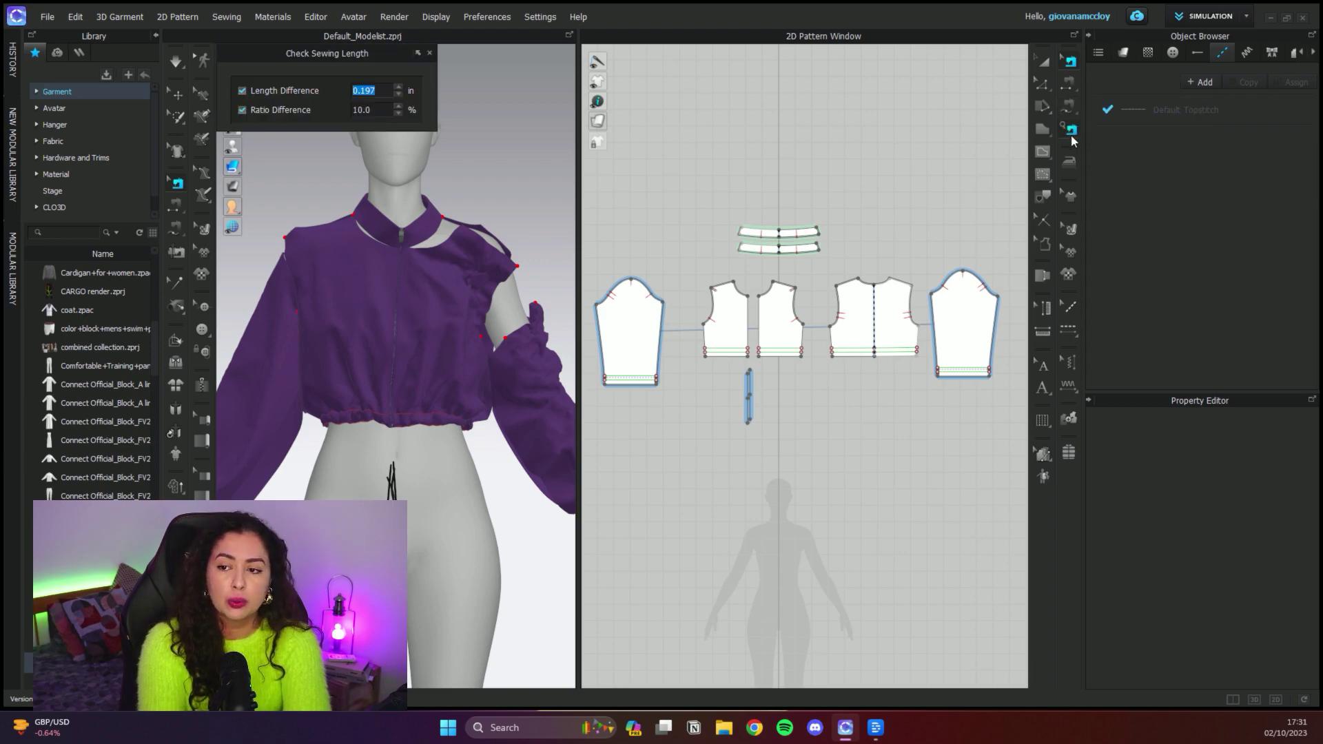
left_click(430, 53)
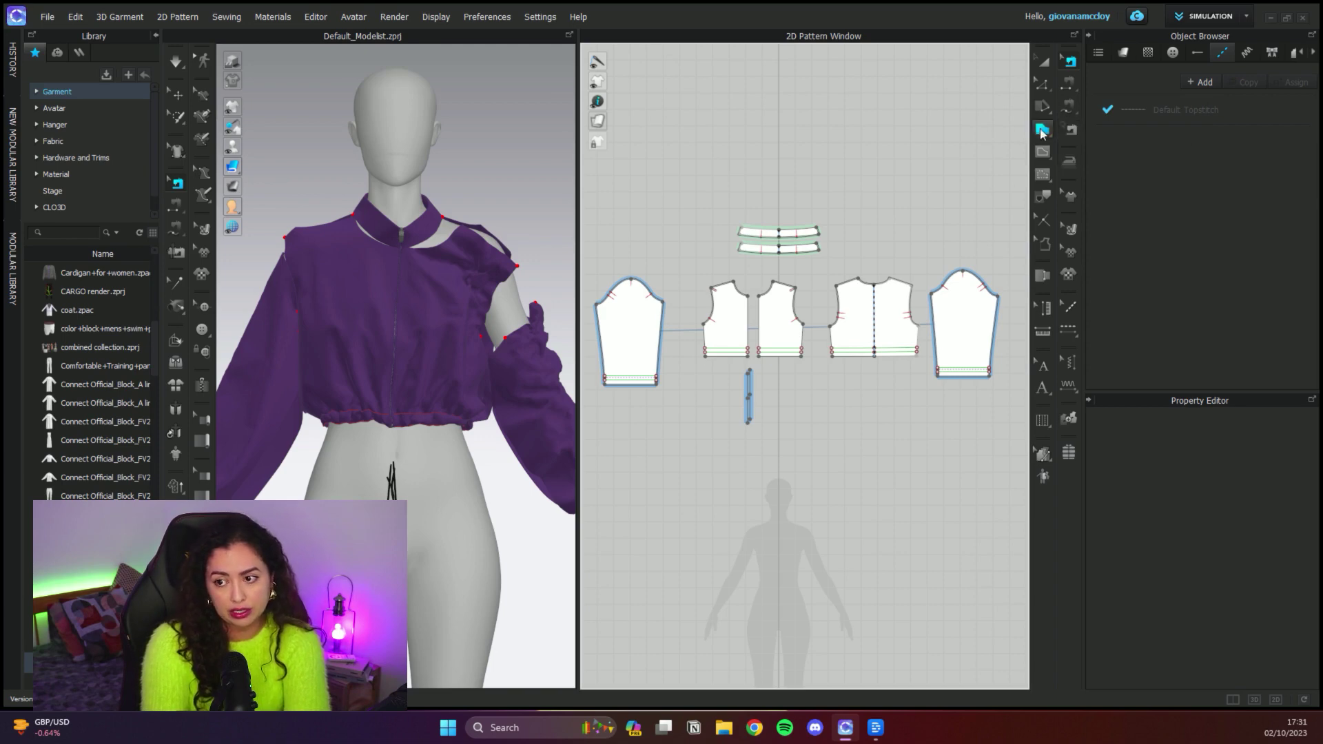
Step: Check the line lengths of the front and back shoulder edges with the Edit Pattern tool
scroll(922, 221, "up", 3)
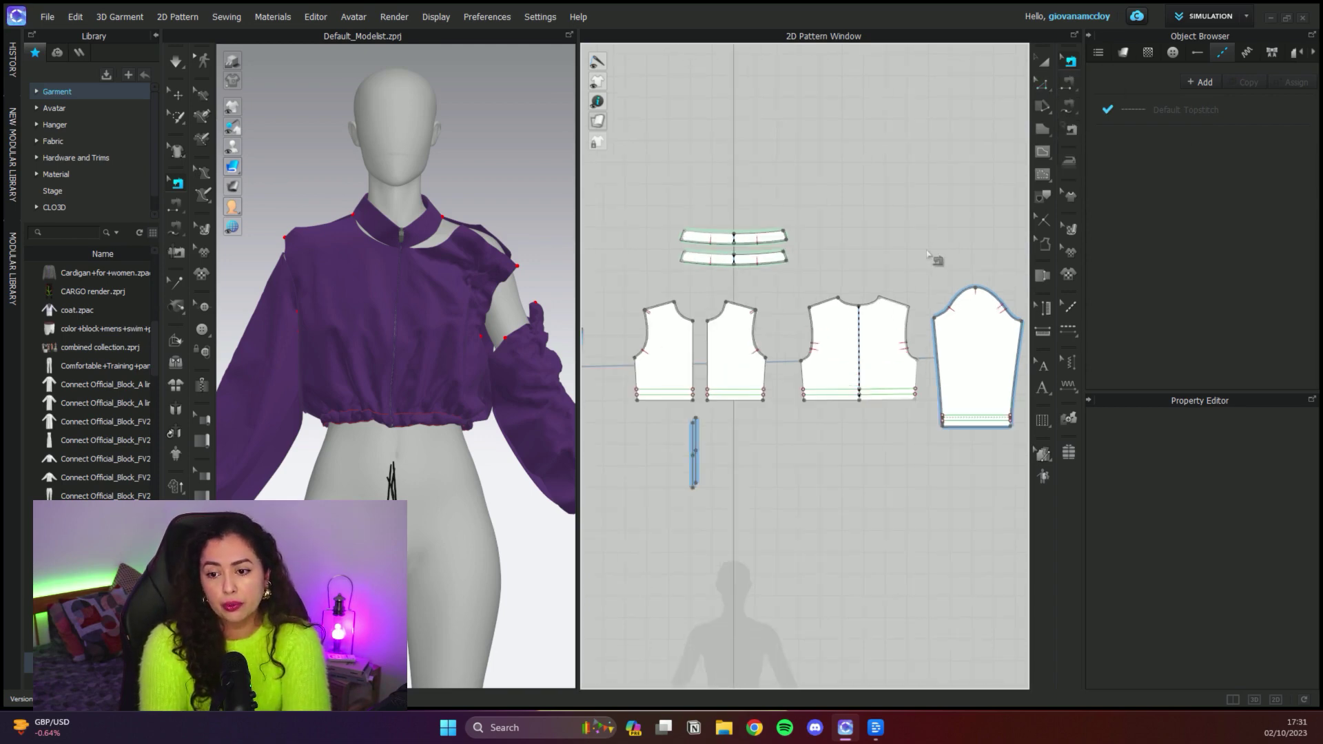
scroll(931, 253, "down", 2)
left_click(1042, 60)
scroll(797, 326, "up", 1)
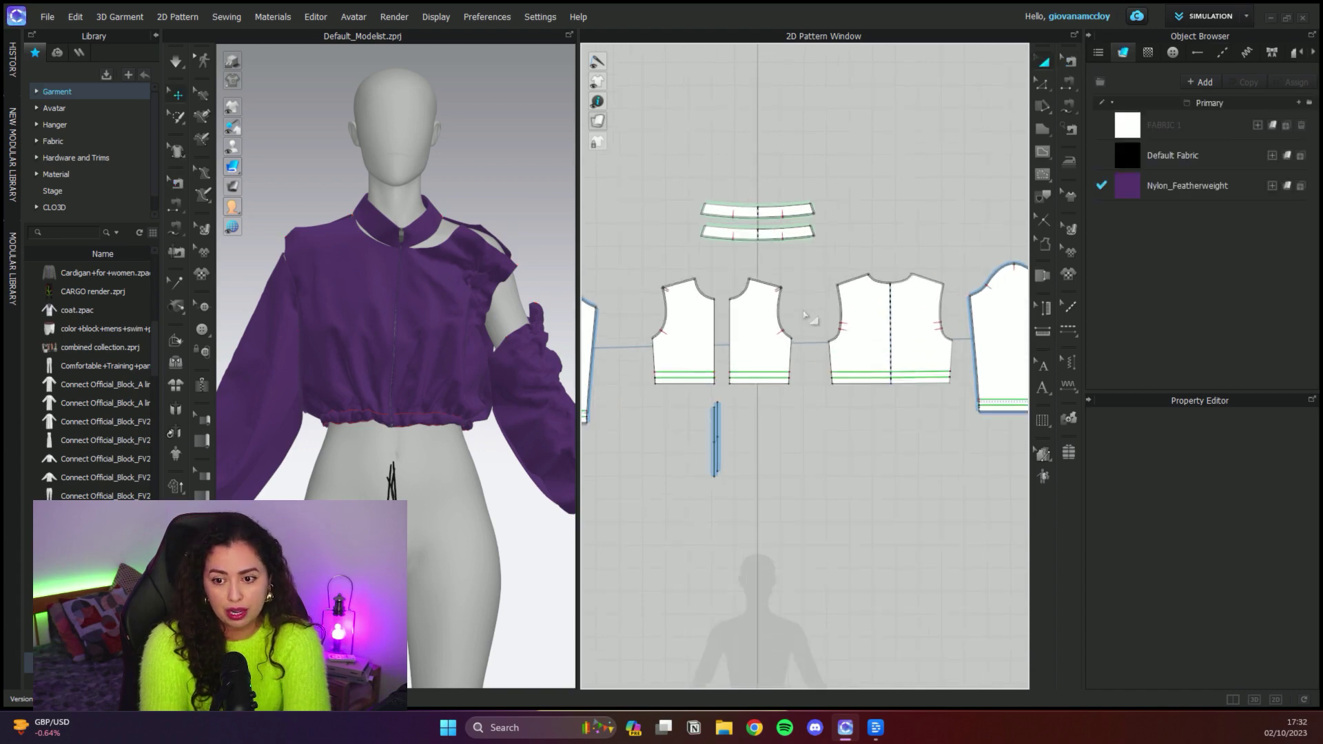
scroll(806, 315, "up", 2)
key("z")
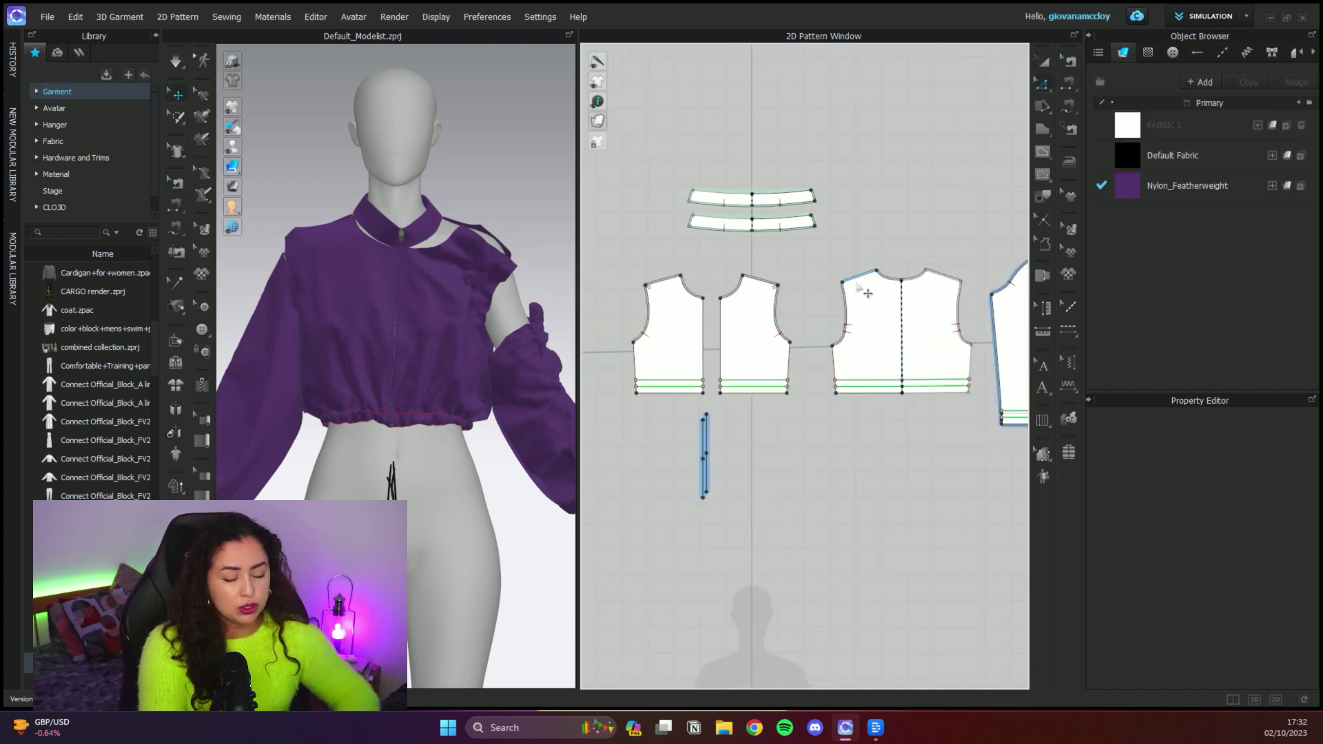
left_click(768, 283)
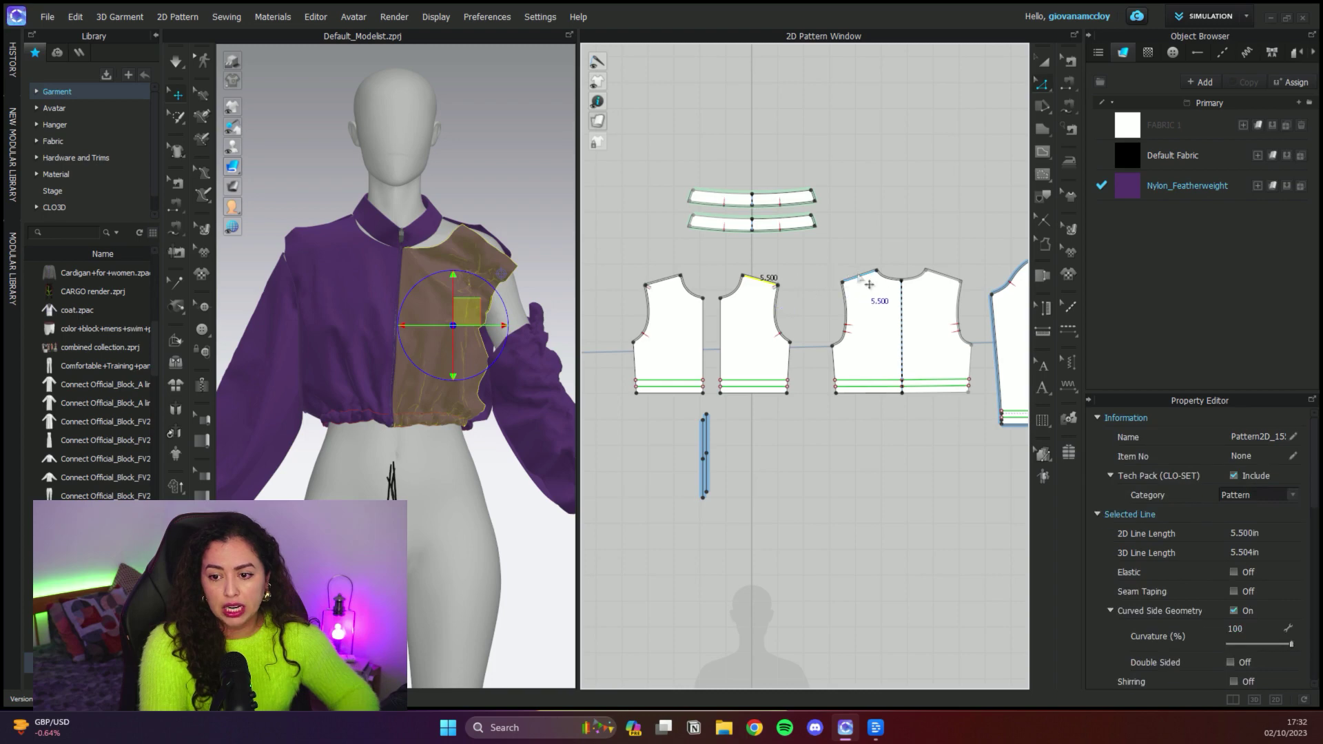
left_click(863, 276)
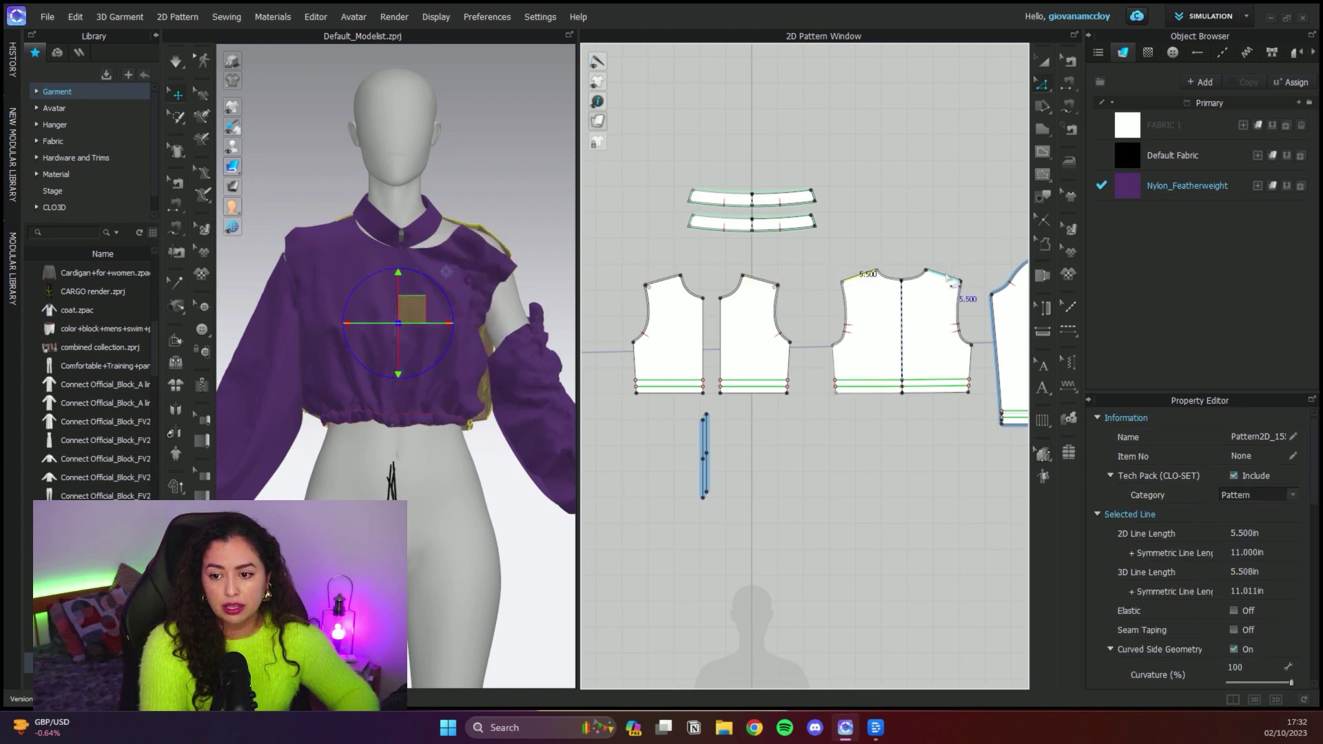
left_click(678, 271)
Step: Activate Segment Sewing and examine the edge segments and points on the bodice side seams, necklines and sleeve hem
left_click(1071, 81)
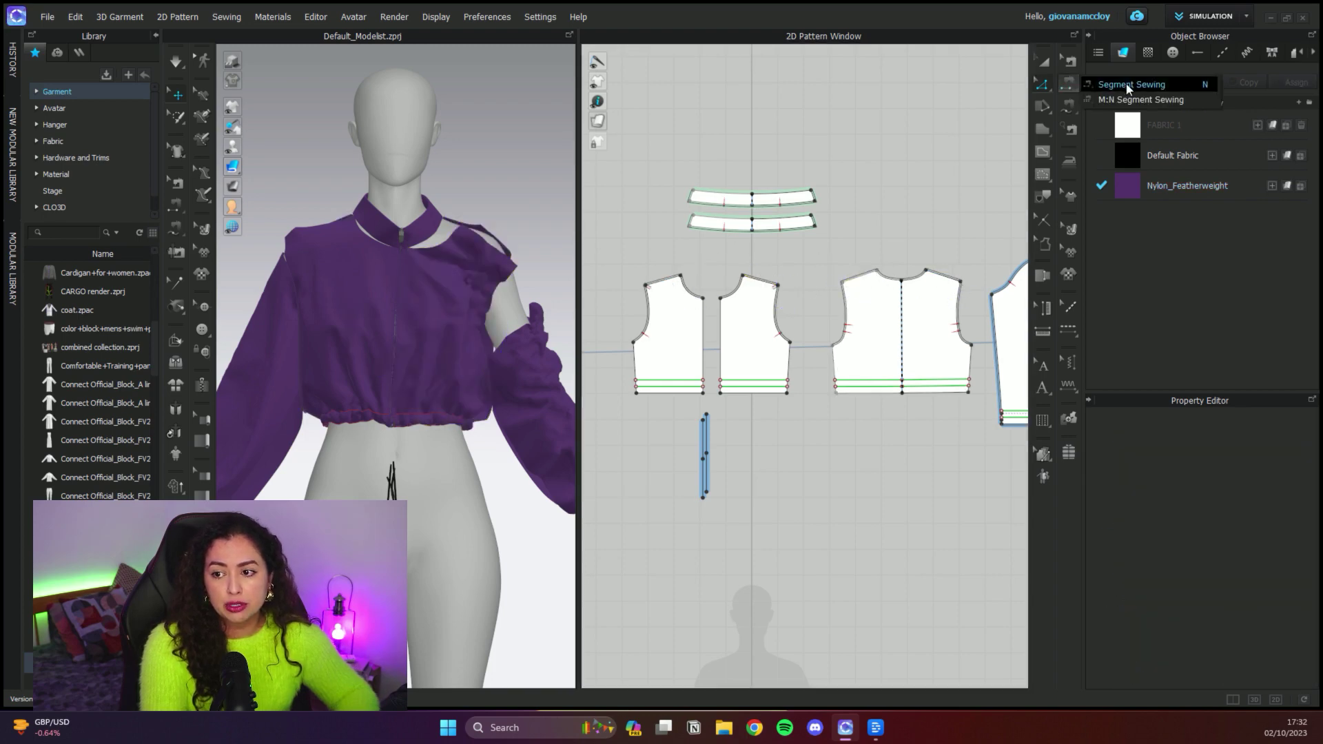
left_click(1128, 85)
scroll(825, 289, "up", 3)
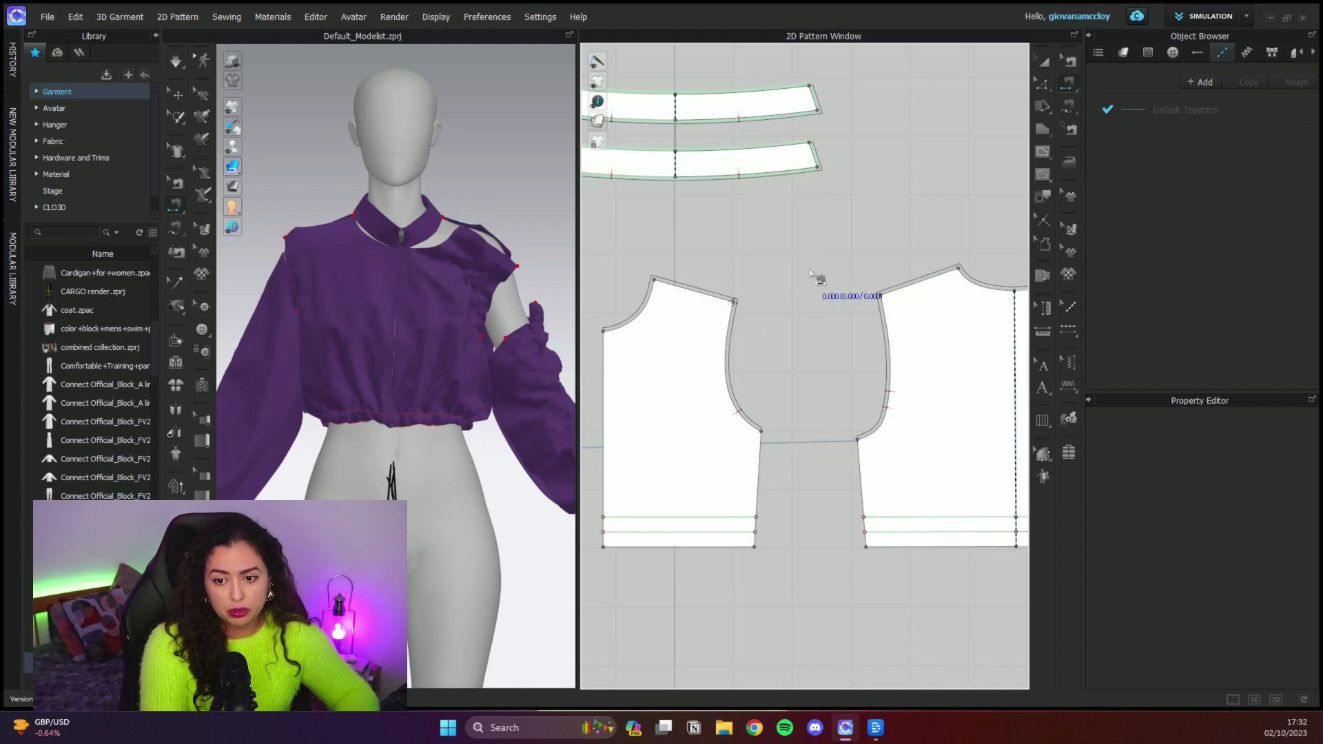
left_click(1069, 84)
scroll(812, 447, "up", 3)
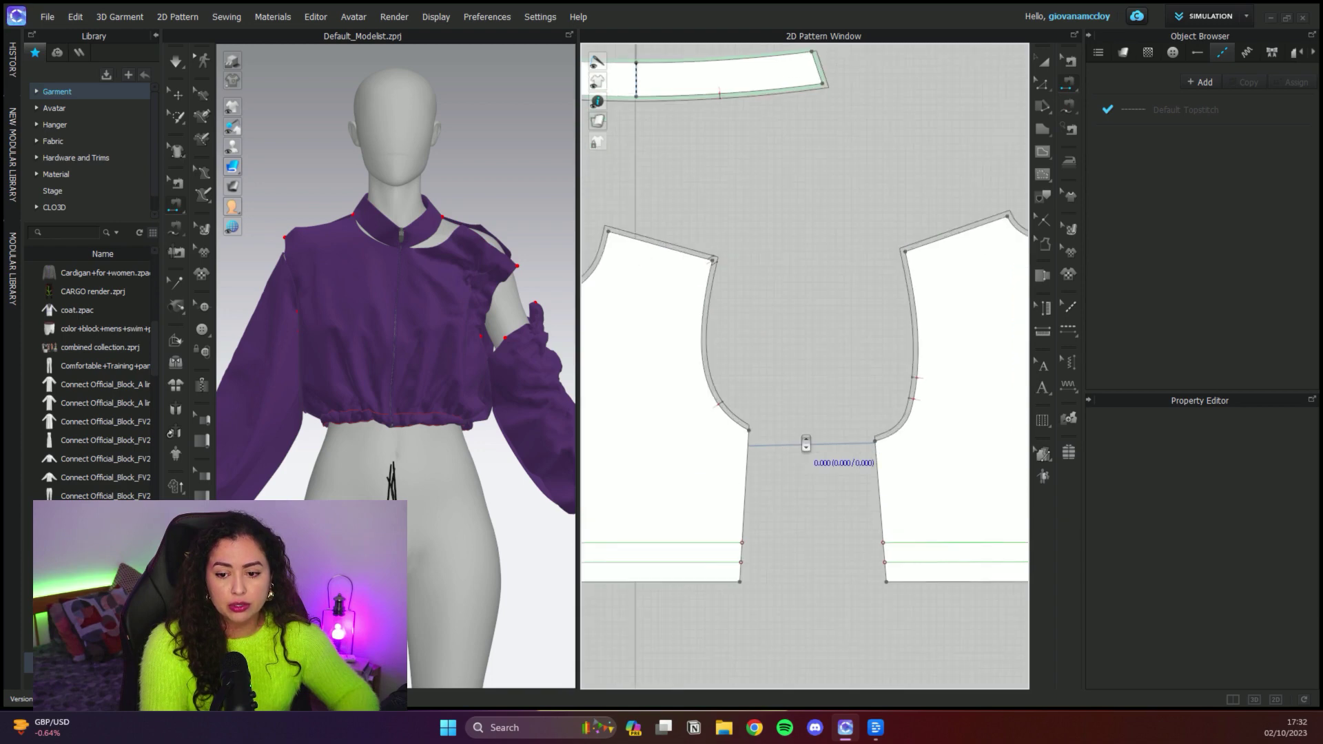
scroll(806, 443, "down", 2)
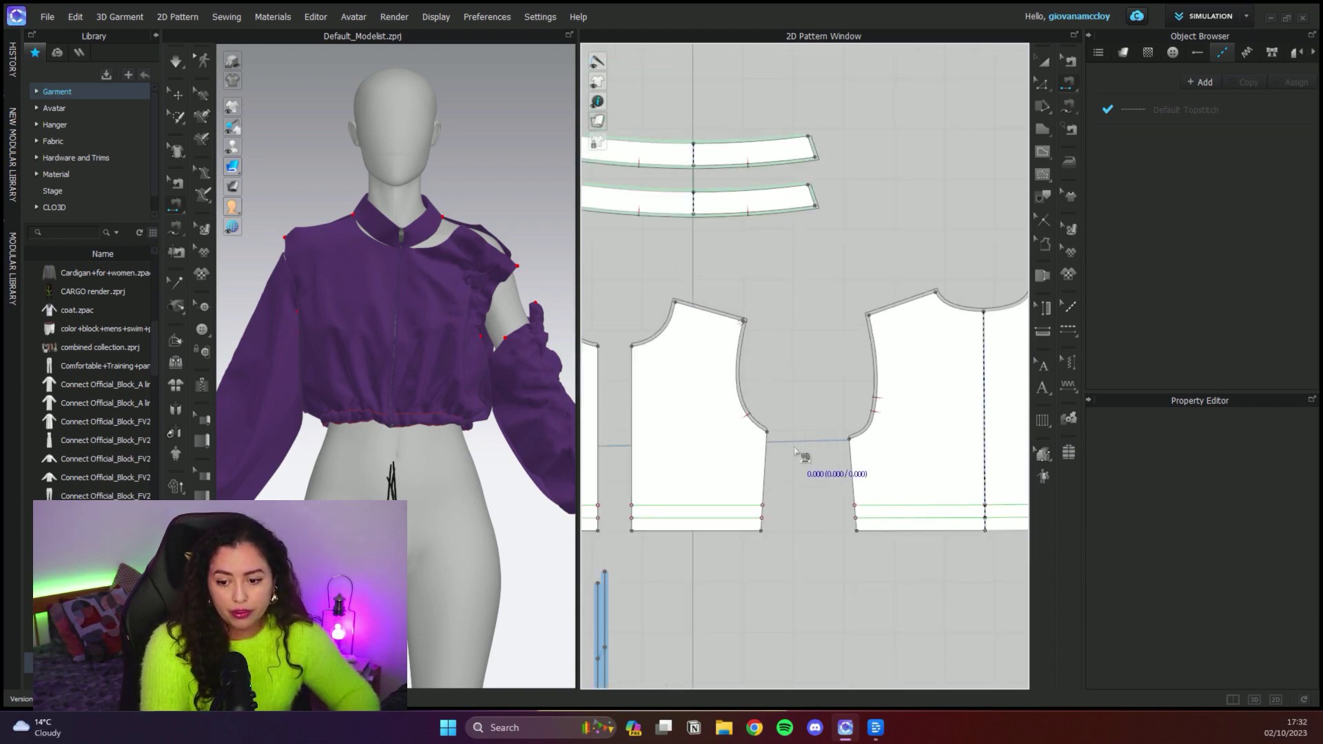
scroll(797, 455, "up", 8)
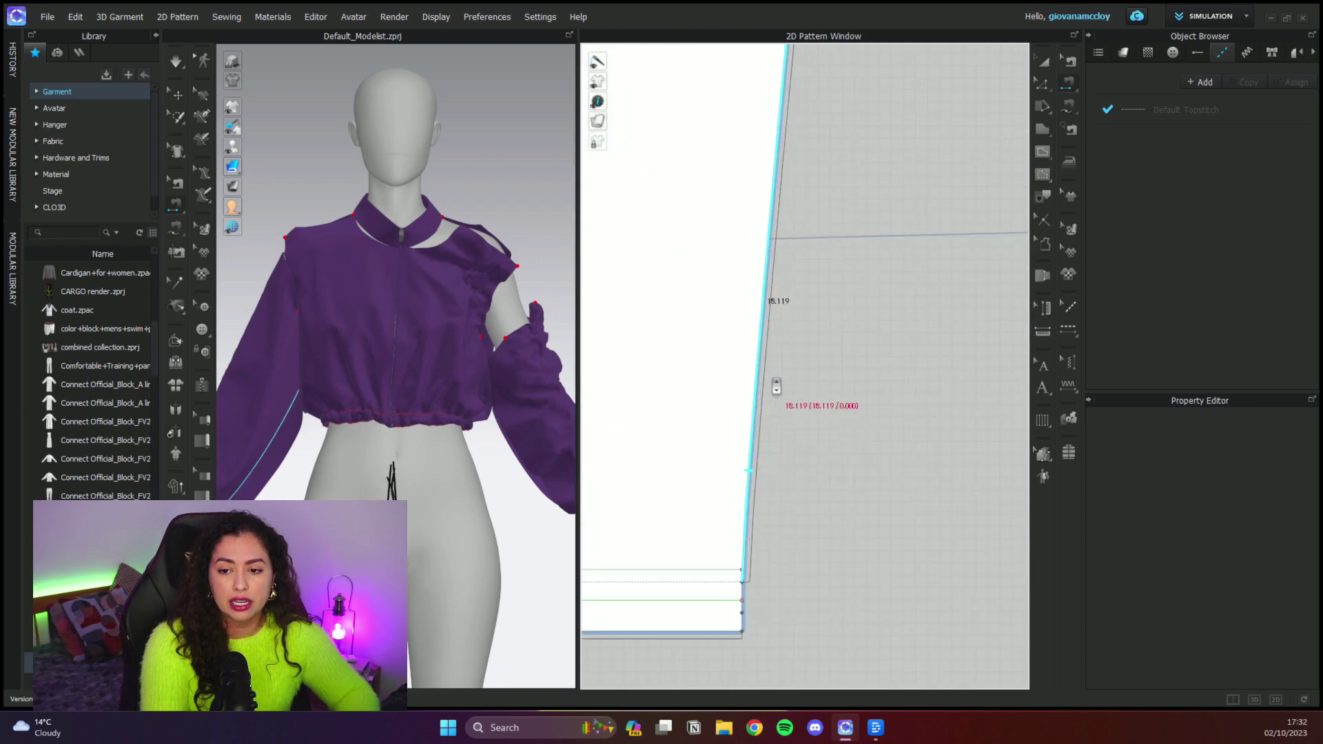
scroll(845, 421, "down", 8)
scroll(954, 402, "up", 3)
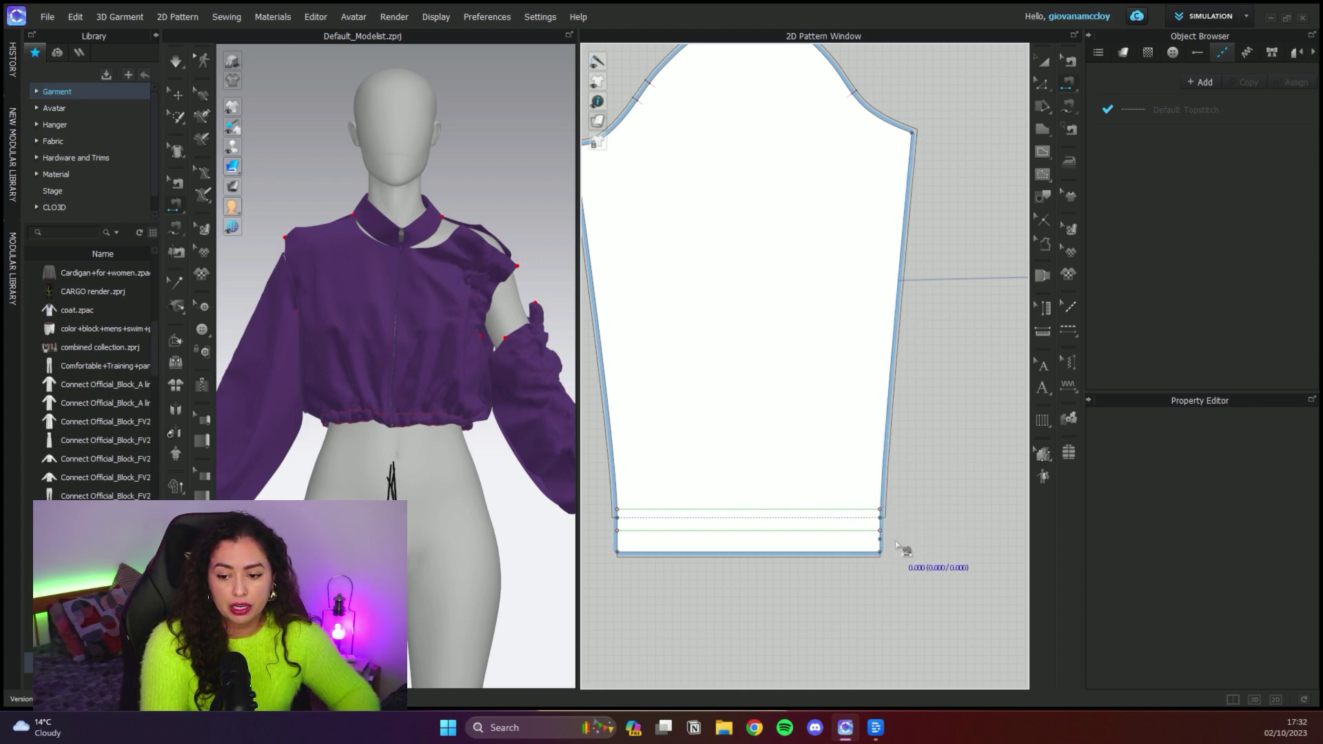
scroll(888, 534, "down", 4)
middle_click_drag(925, 448, 722, 455)
right_click_drag(871, 448, 737, 469)
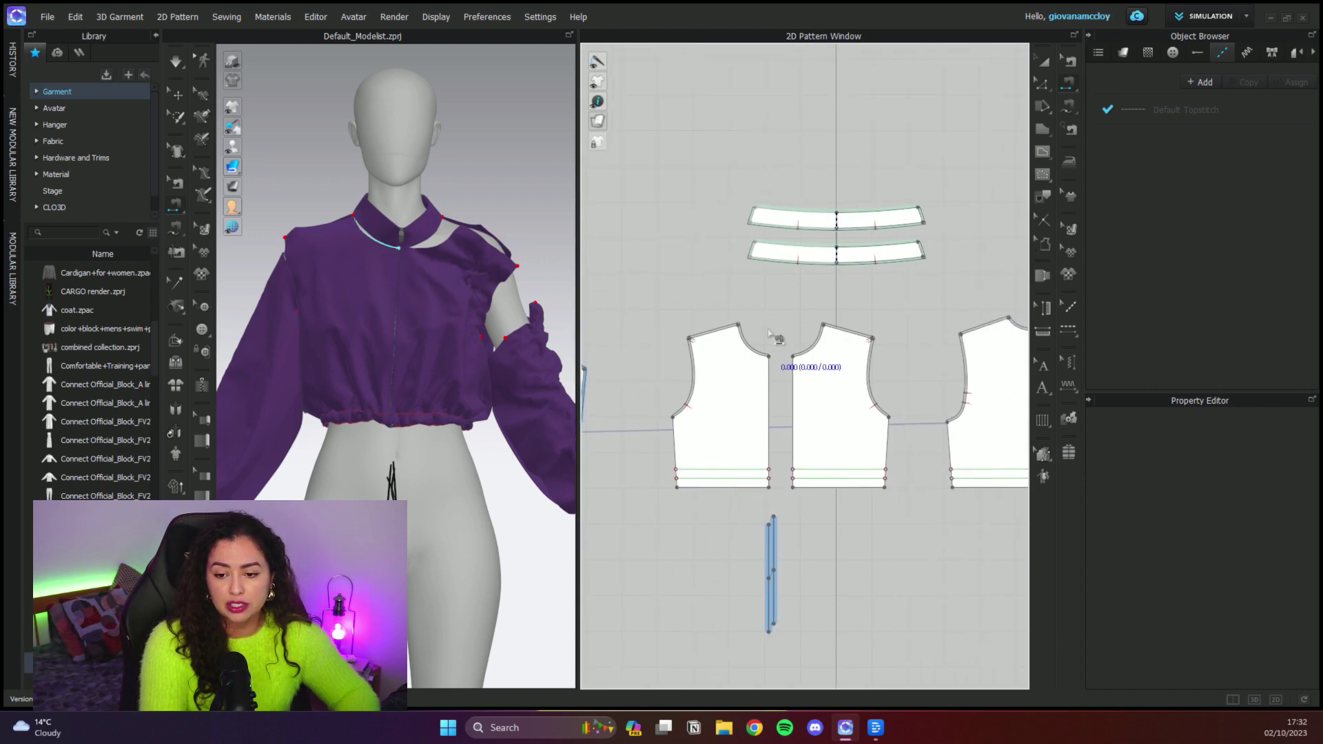
scroll(787, 319, "down", 2)
middle_click_drag(623, 490, 777, 441)
scroll(776, 442, "up", 7)
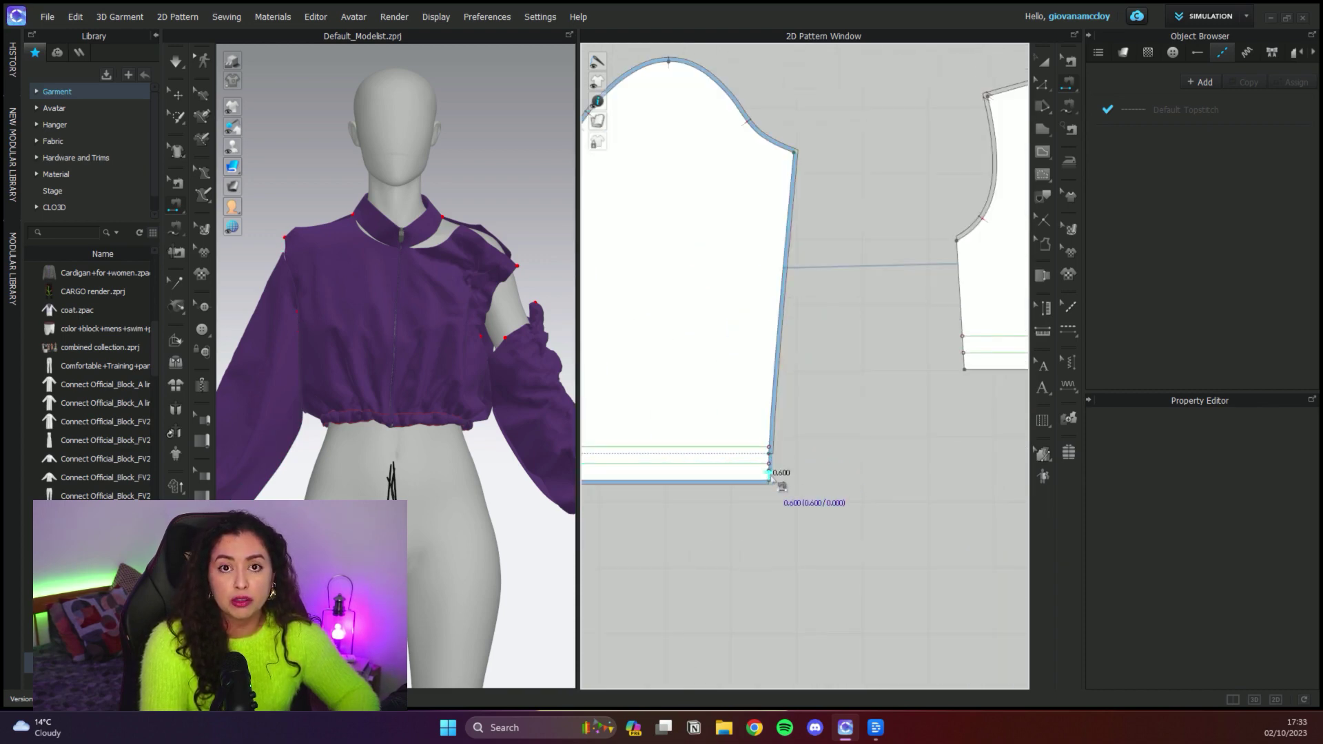
scroll(857, 334, "down", 5)
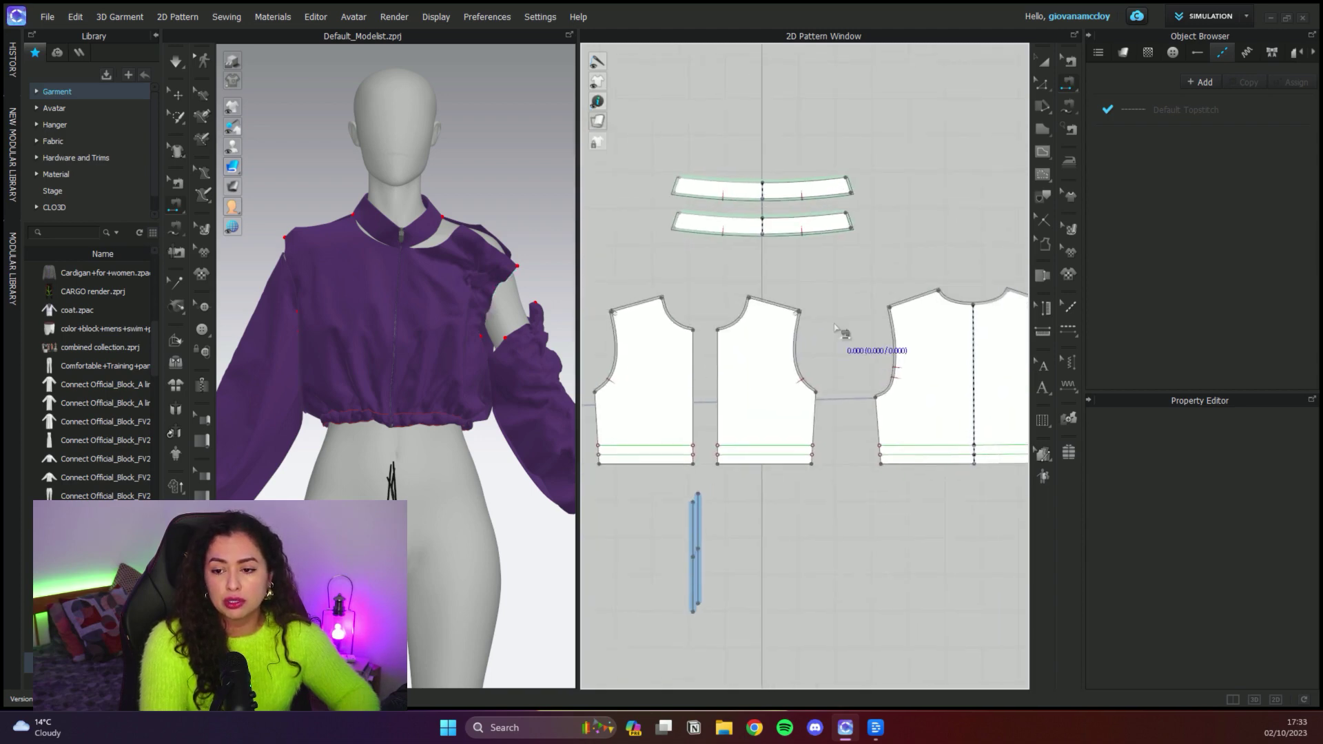
Step: Sew the shoulder edge of the front piece to the matching shoulder edge of the back piece with Segment Sewing
scroll(836, 330, "up", 2)
left_click(706, 319)
left_click(920, 302)
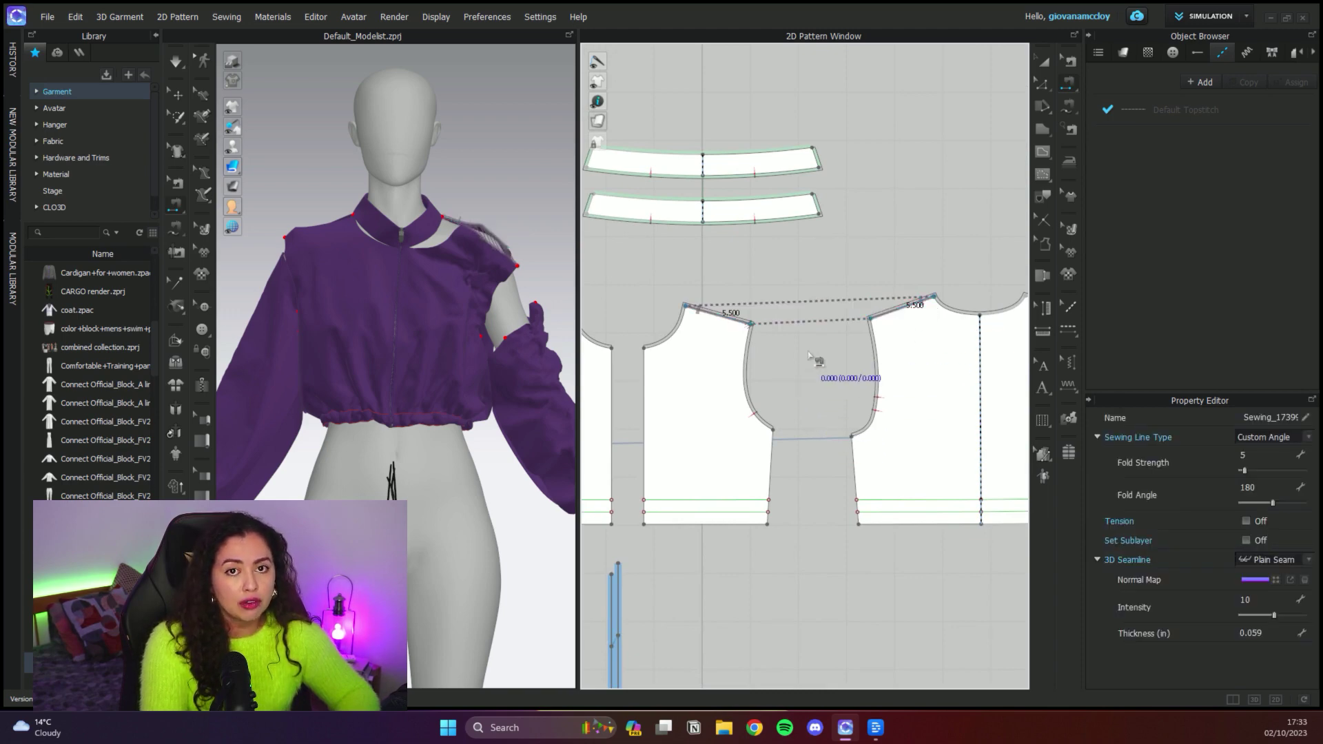
Step: Inspect the shoulder seam's notches and direction on both pieces, switch to Edit Sewing and clear the seam selection
scroll(729, 224, "up", 5)
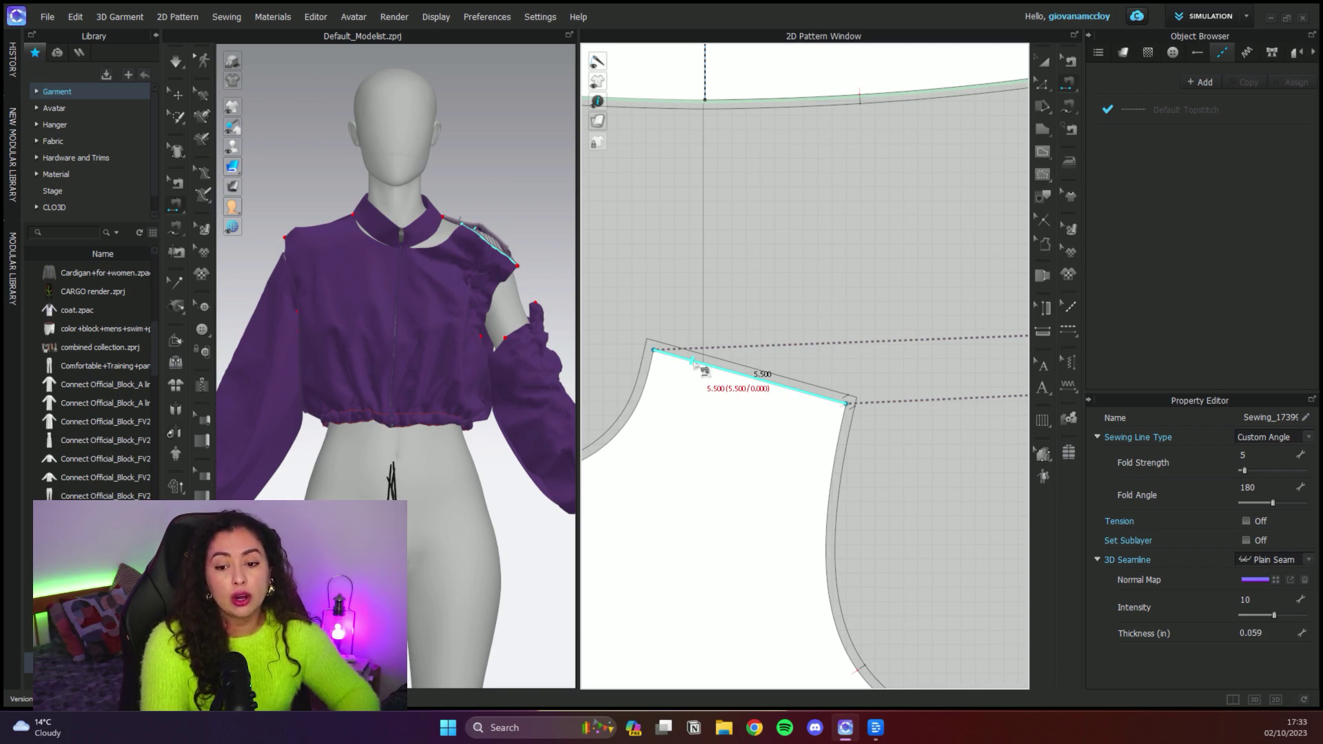
scroll(694, 364, "down", 3)
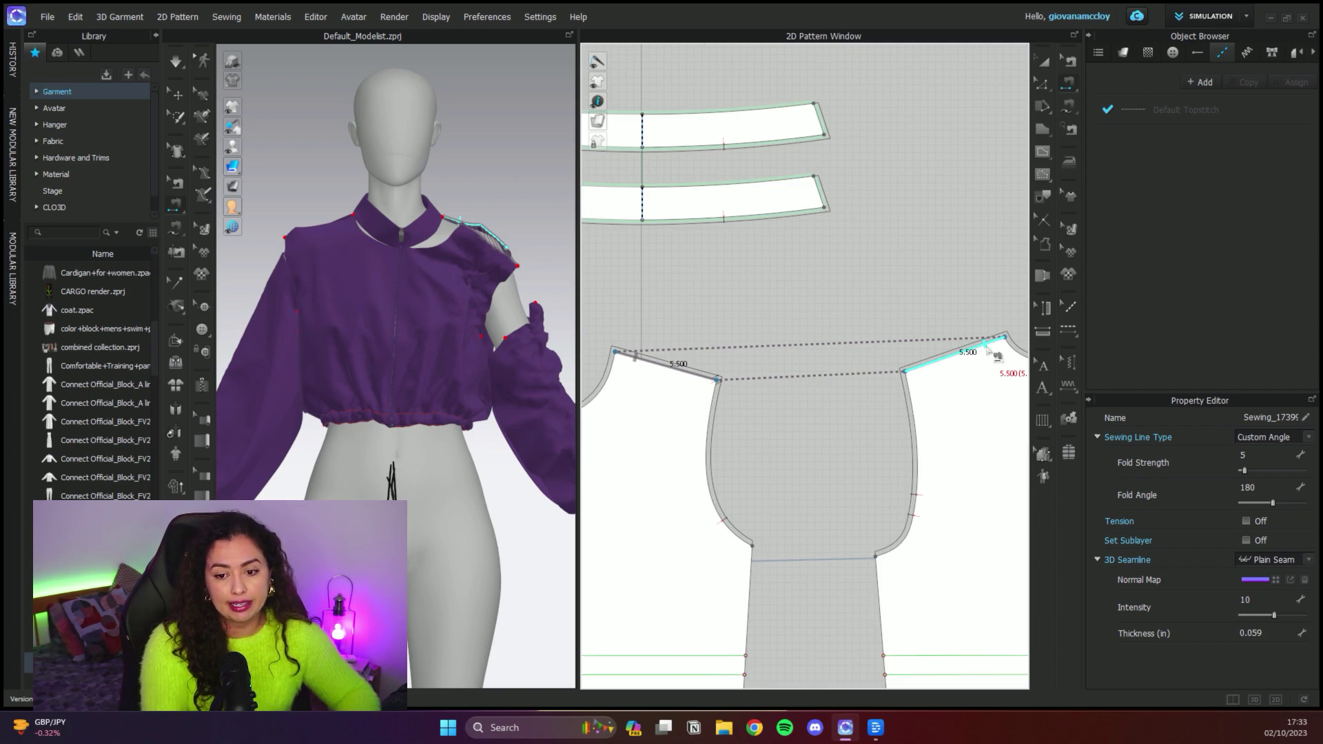
scroll(761, 411, "down", 2)
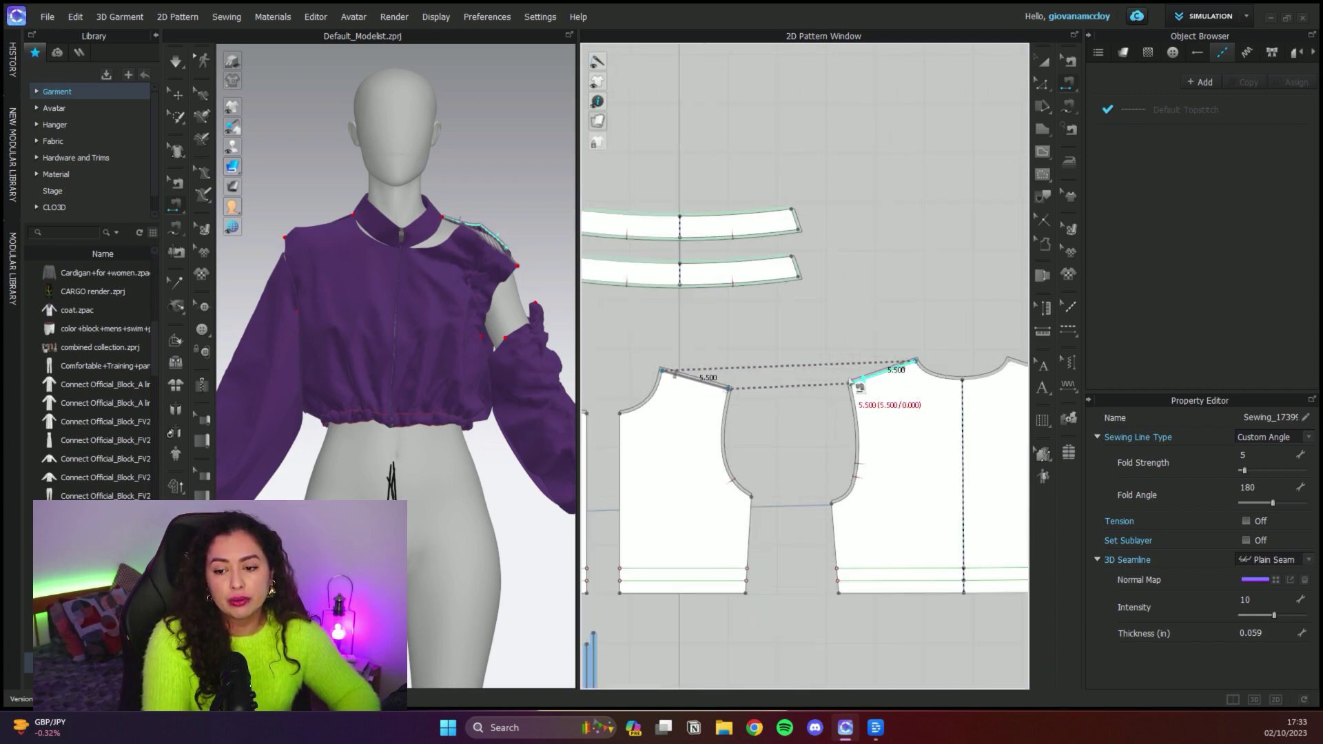
left_click(1072, 61)
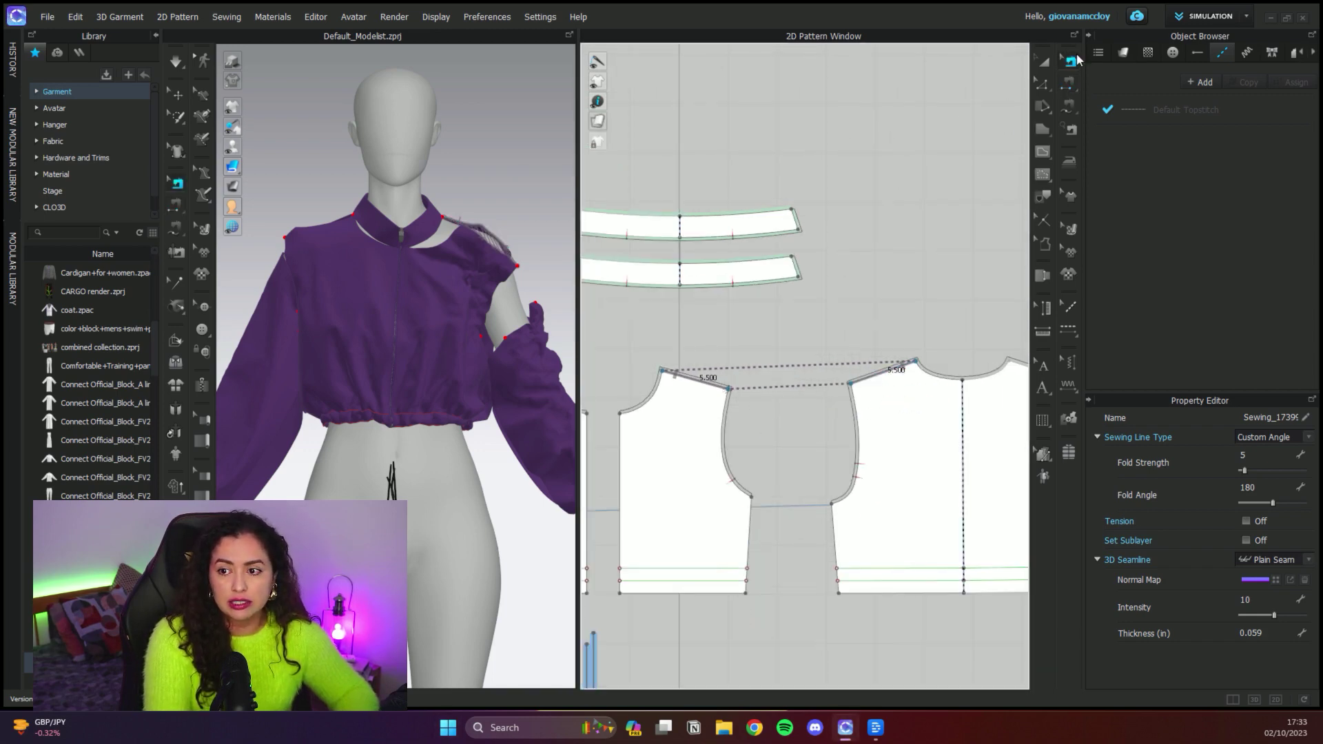
scroll(895, 382, "up", 1)
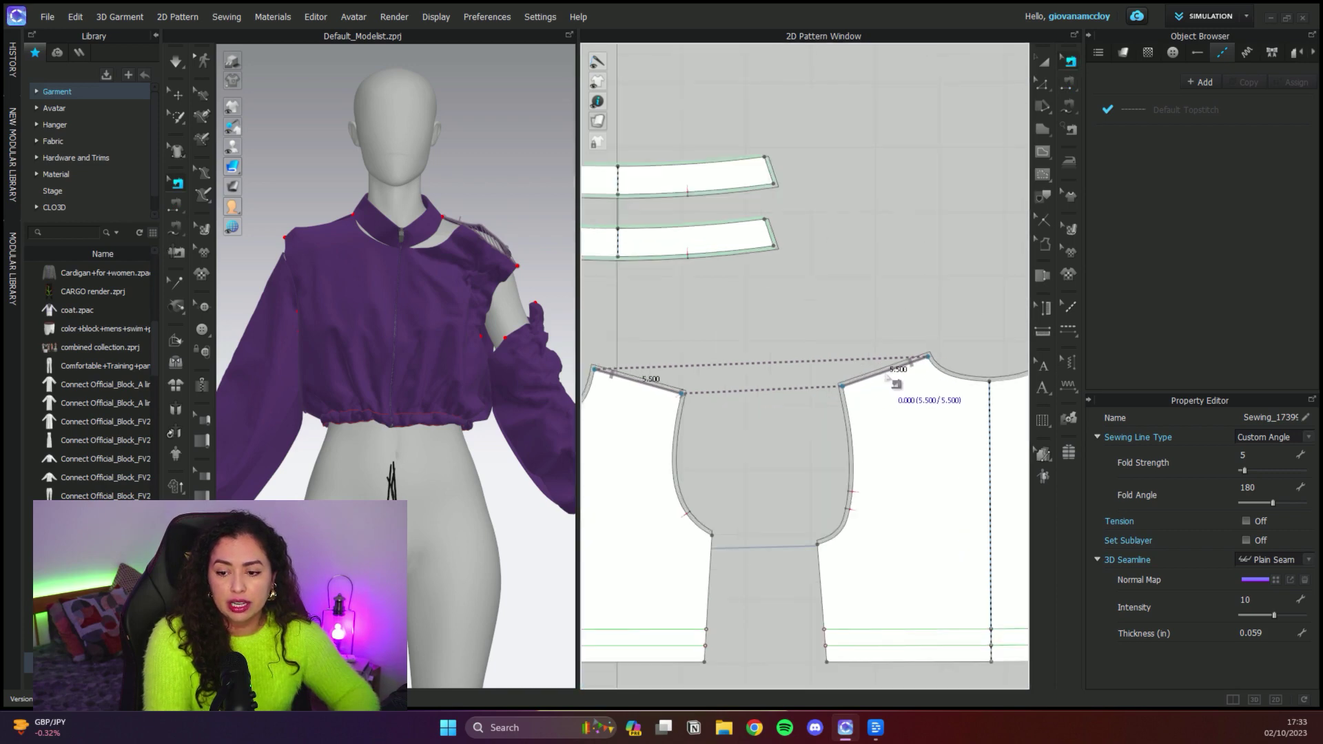
left_click(782, 318)
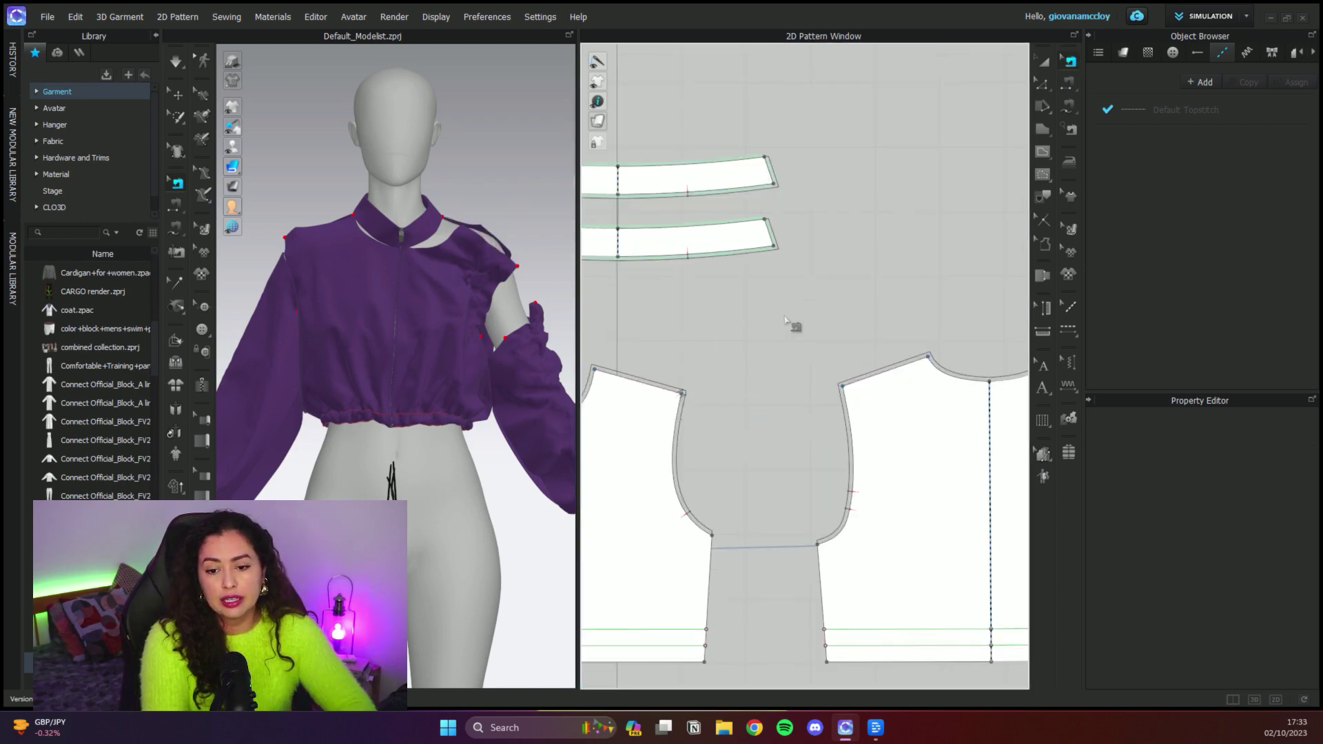
Step: Sew the front shoulder edge to the back shoulder edge in reversed direction with Segment Sewing and briefly simulate the crossed seam
left_click(1068, 83)
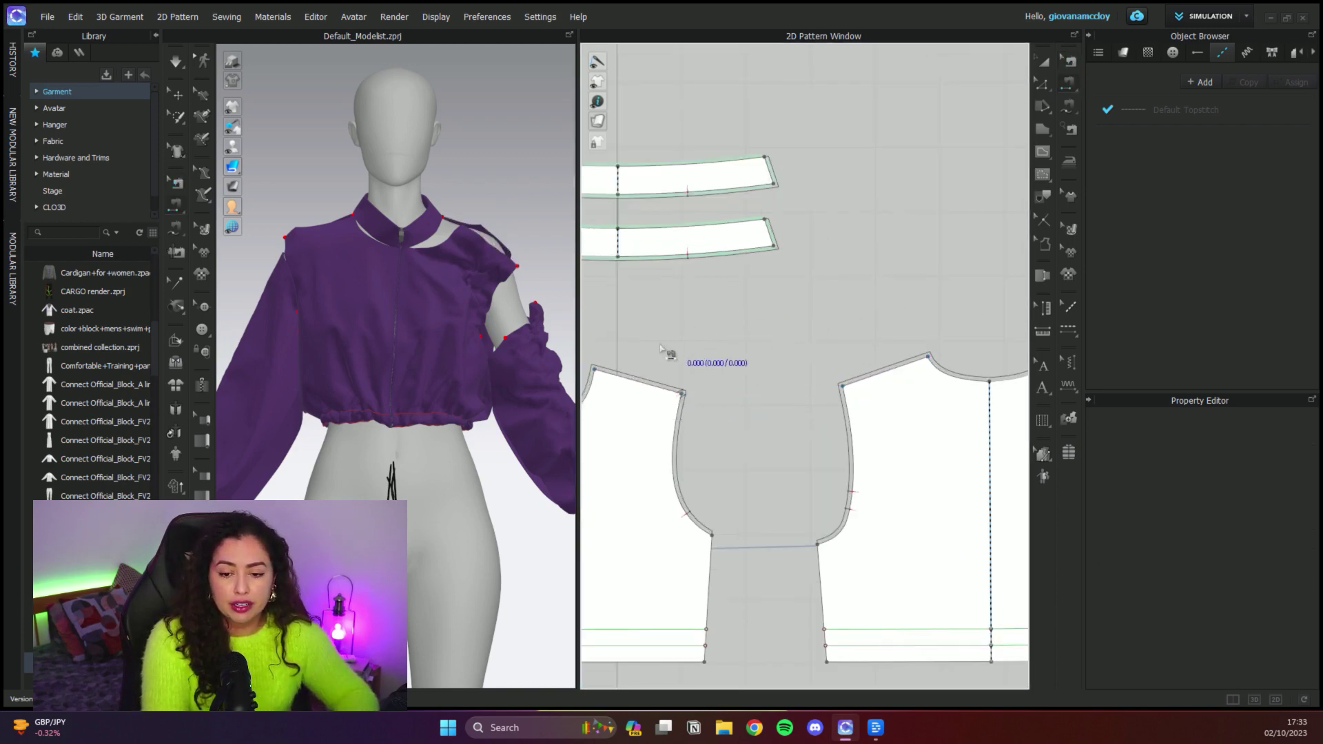
left_click(627, 381)
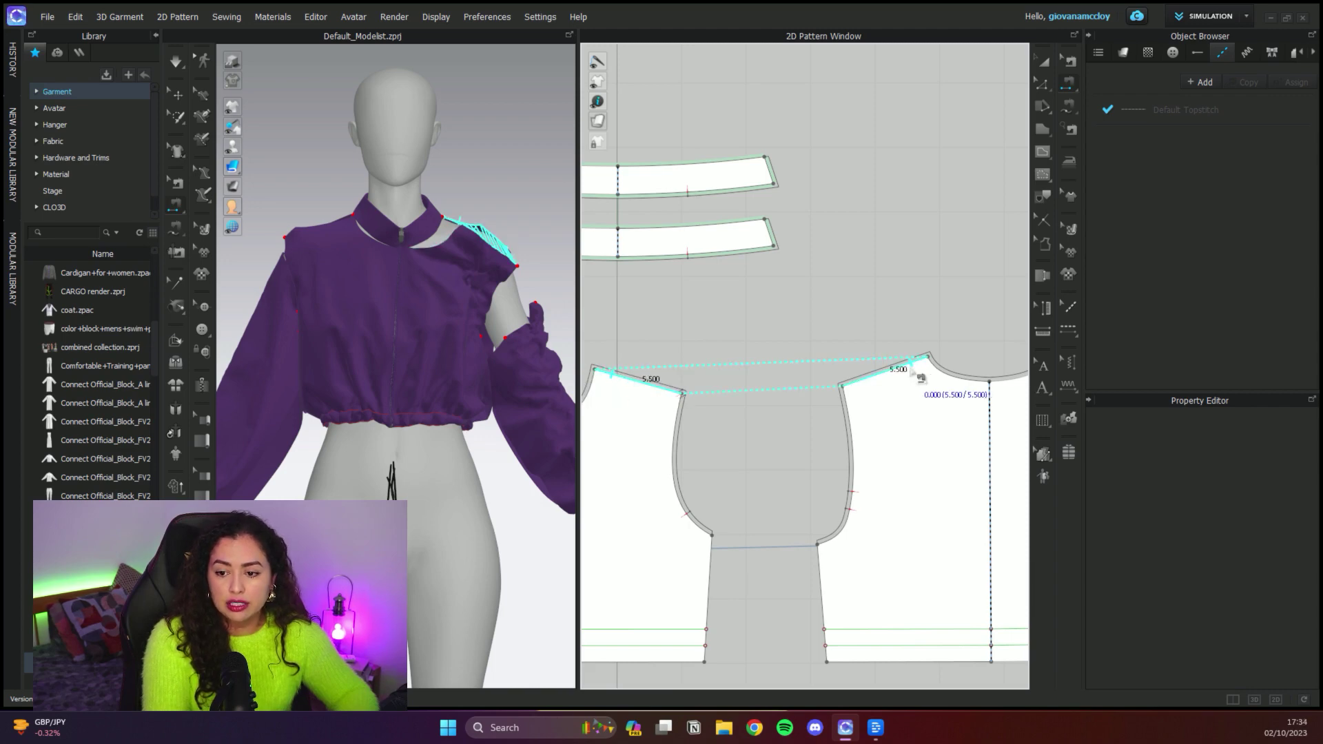
left_click(859, 383)
right_click_drag(488, 255, 410, 287)
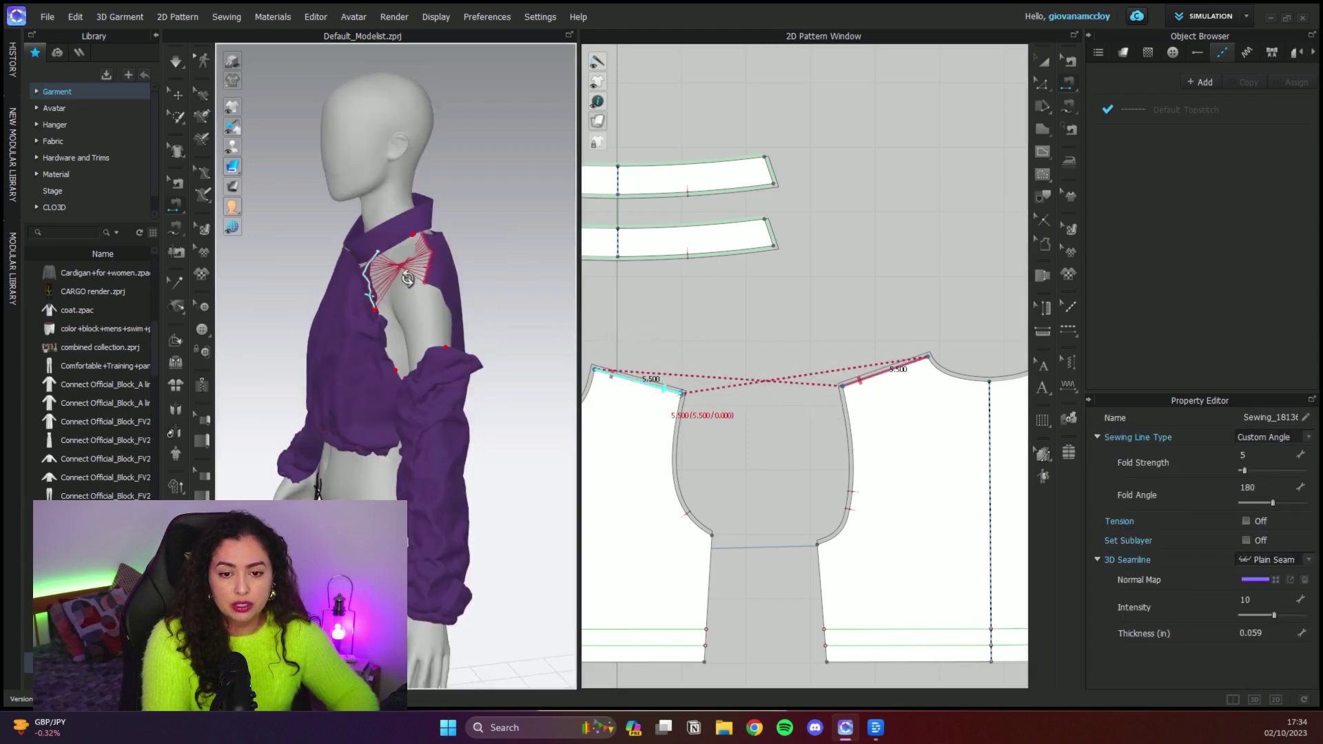
scroll(410, 294, "up", 5)
middle_click_drag(411, 294, 497, 395)
right_click_drag(497, 372, 353, 338)
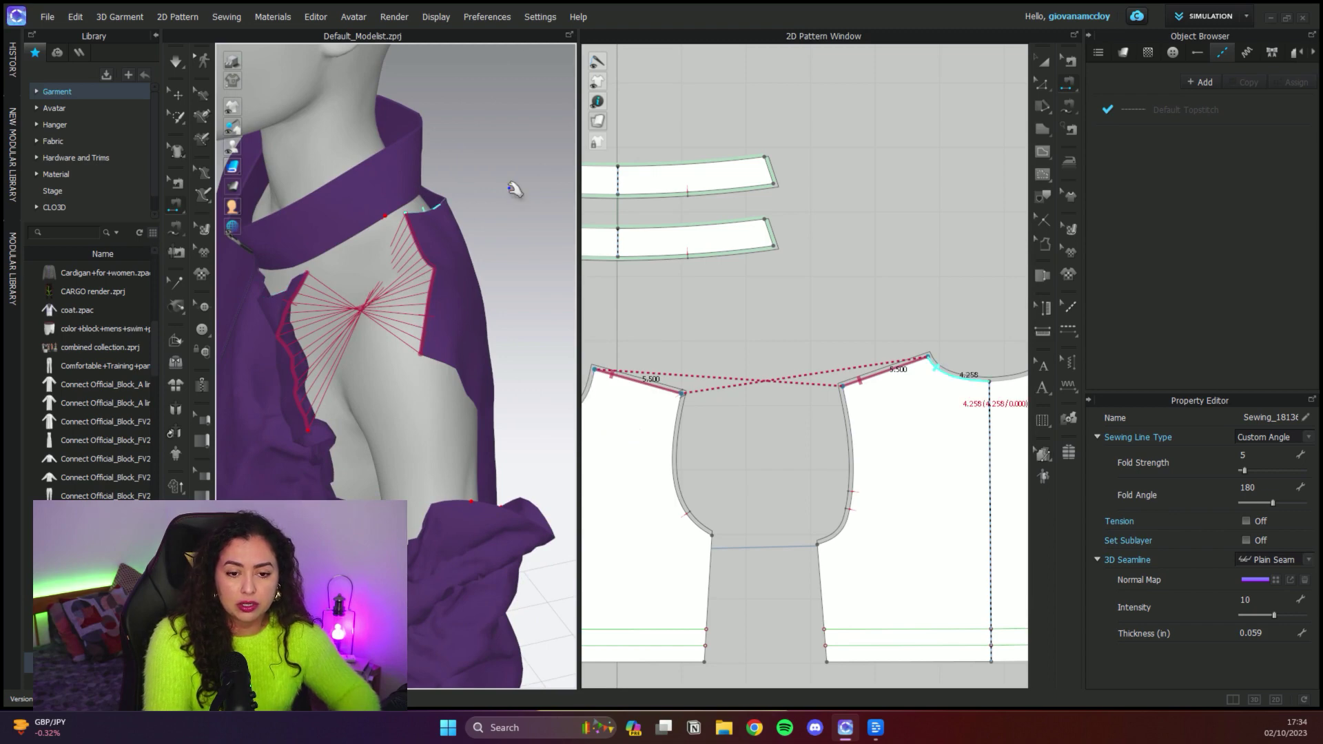
key("space")
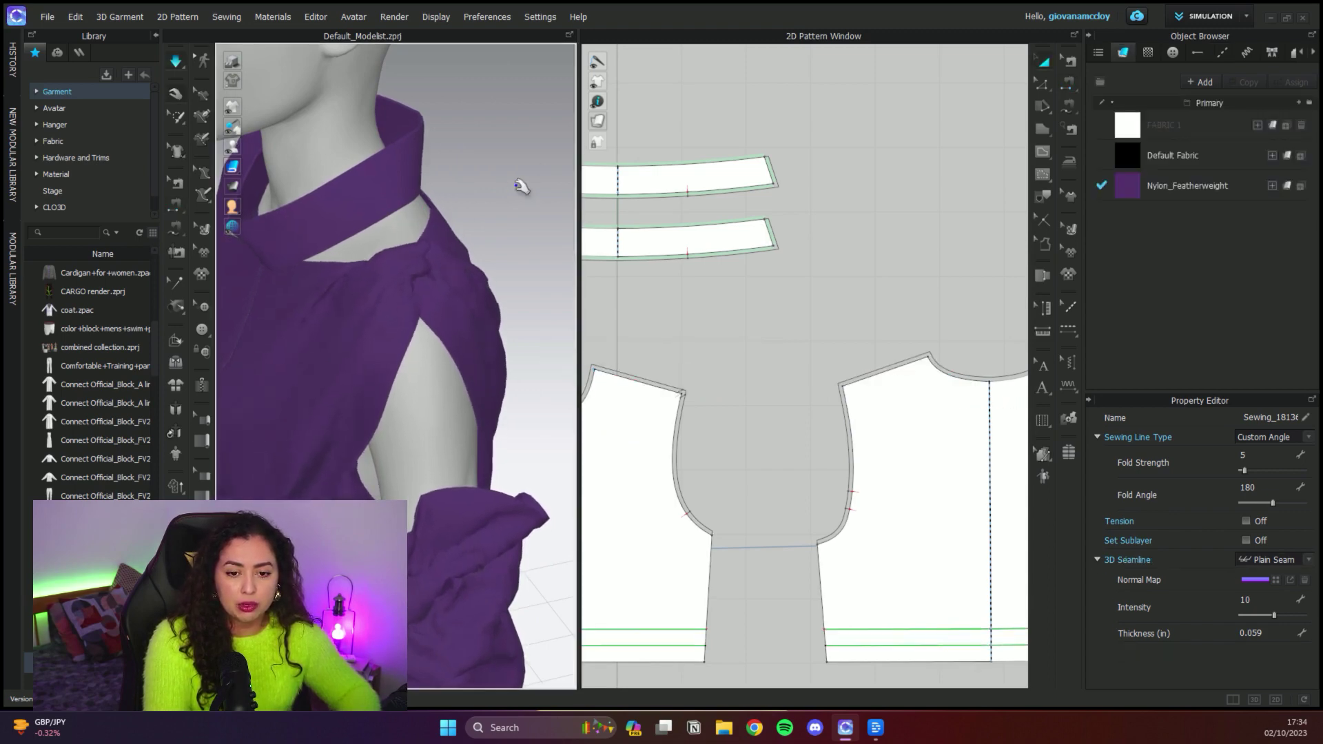
key("space")
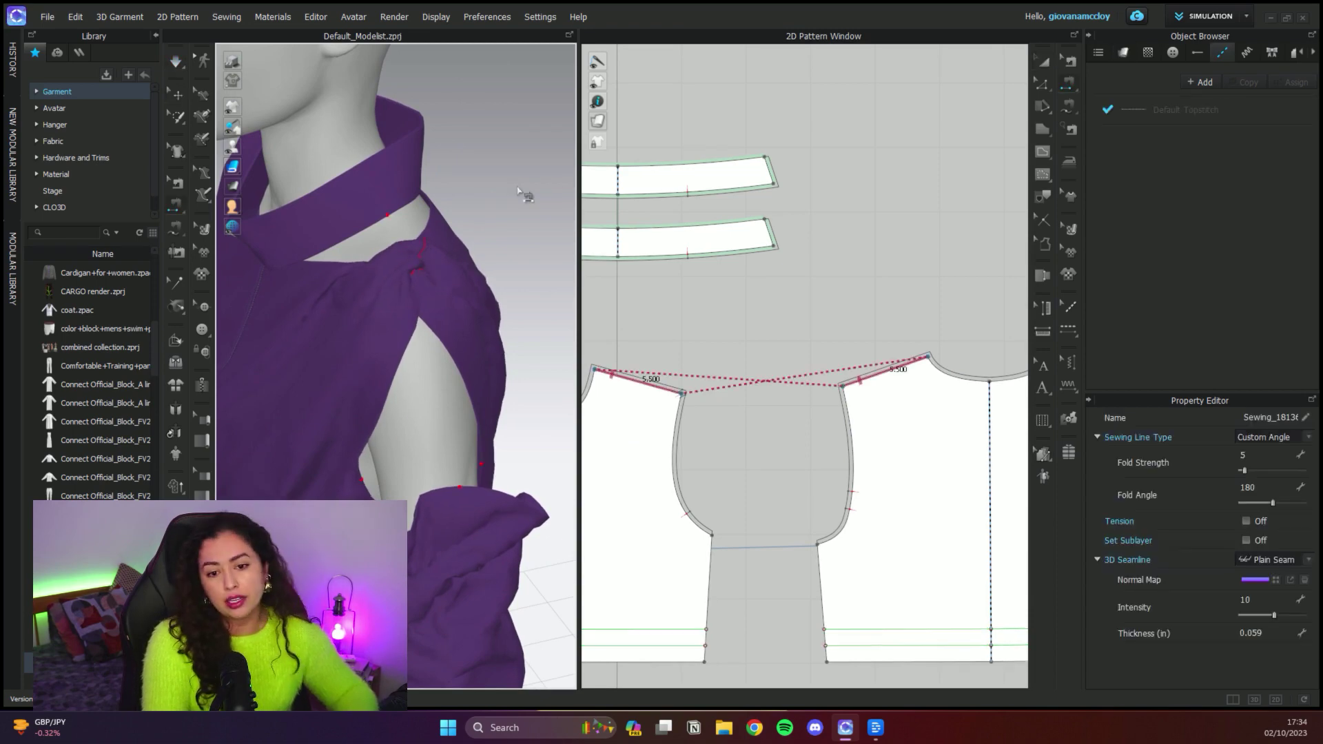
Step: Delete the crossed shoulder seam on the back piece with Edit Sewing
left_click(1069, 62)
left_click(896, 380)
left_click(897, 371)
key("Delete")
Step: Sew the front shoulder edge to the back shoulder edge with Segment Sewing, matching both directions so the seam lines do not cross
left_click(1071, 82)
scroll(703, 372, "down", 1)
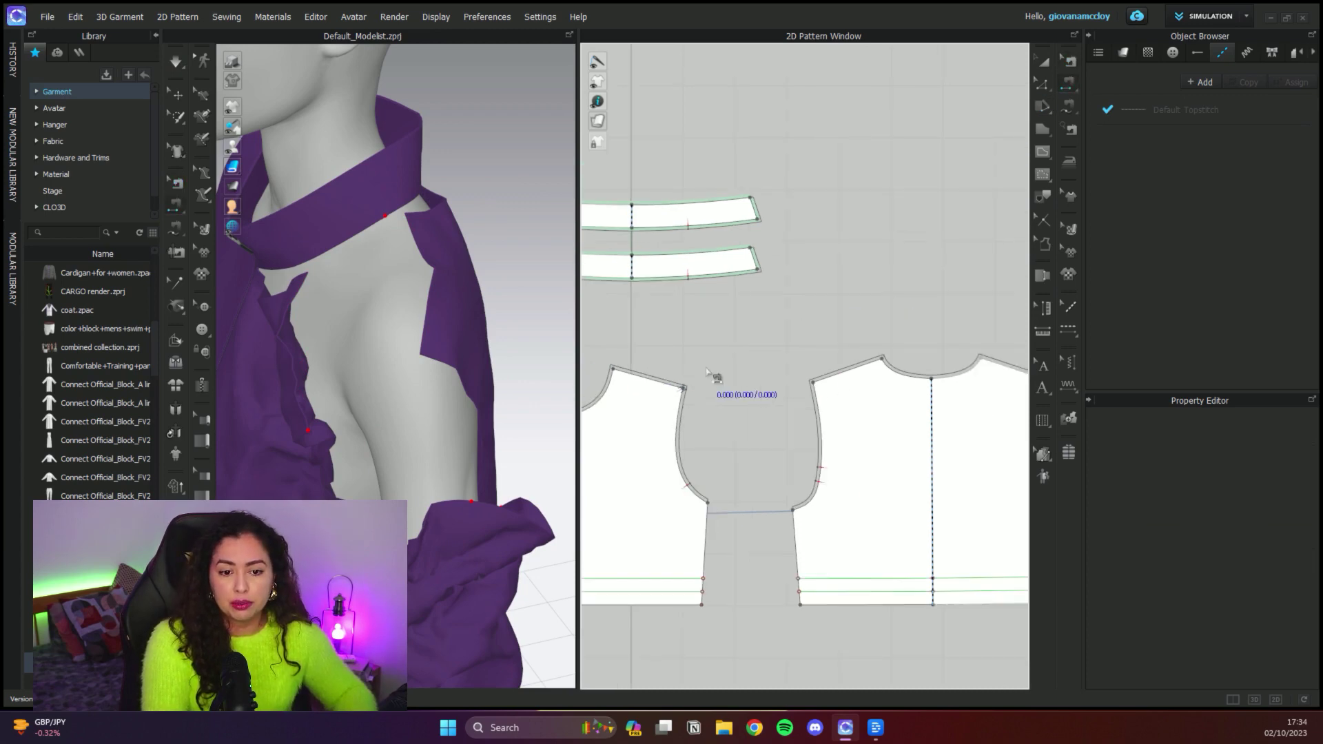
left_click(632, 373)
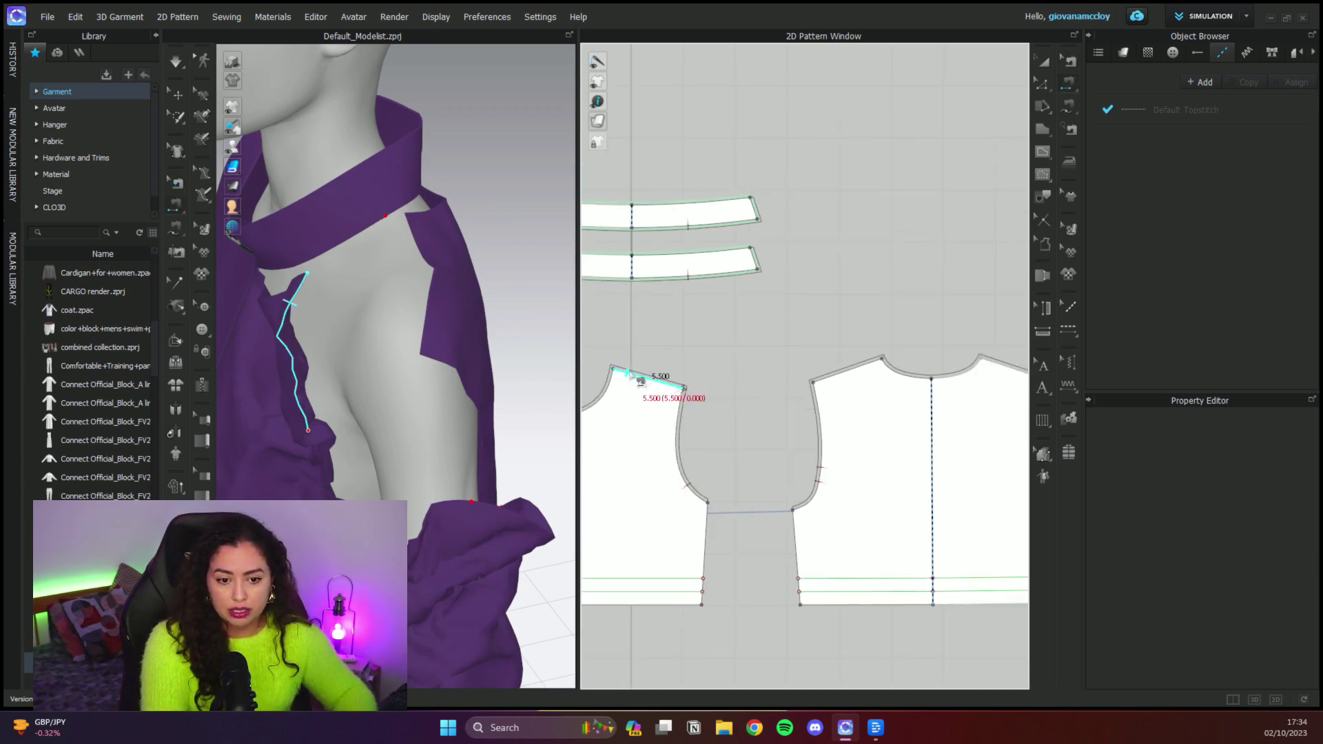
left_click(869, 368)
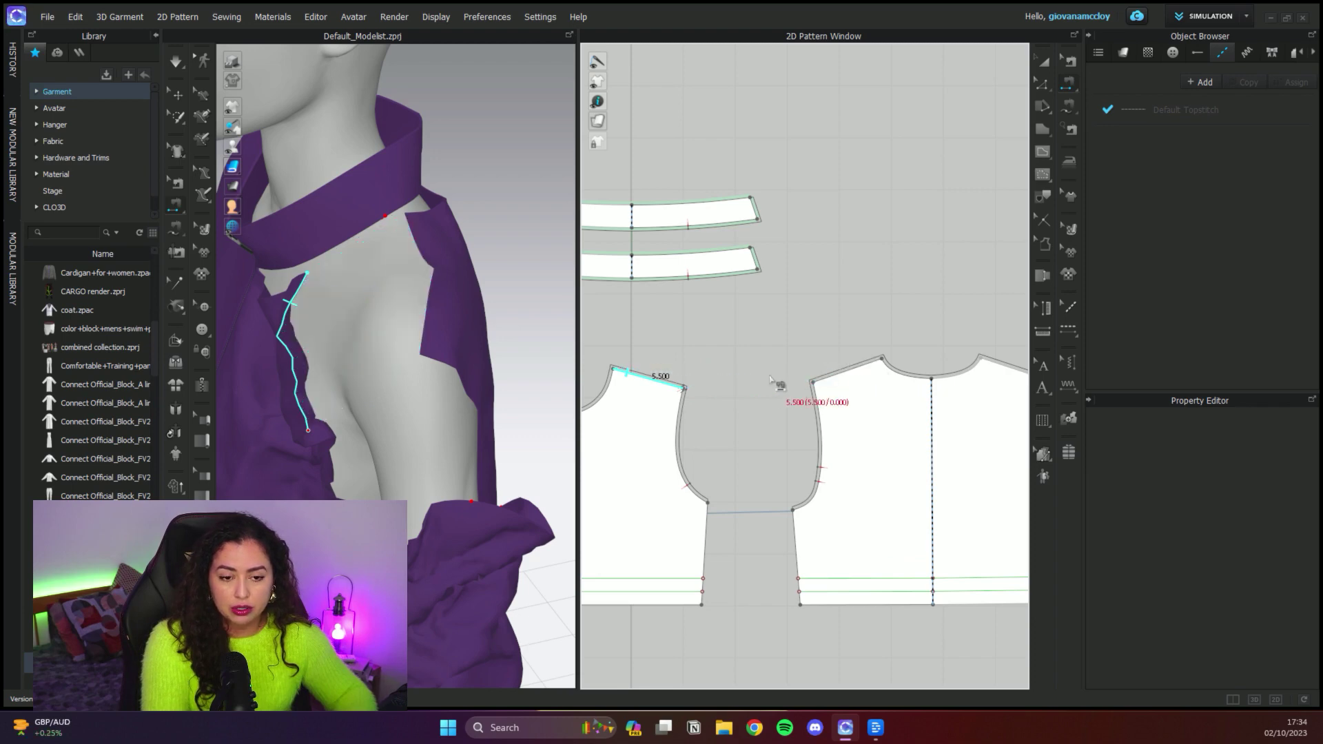
left_click(867, 365)
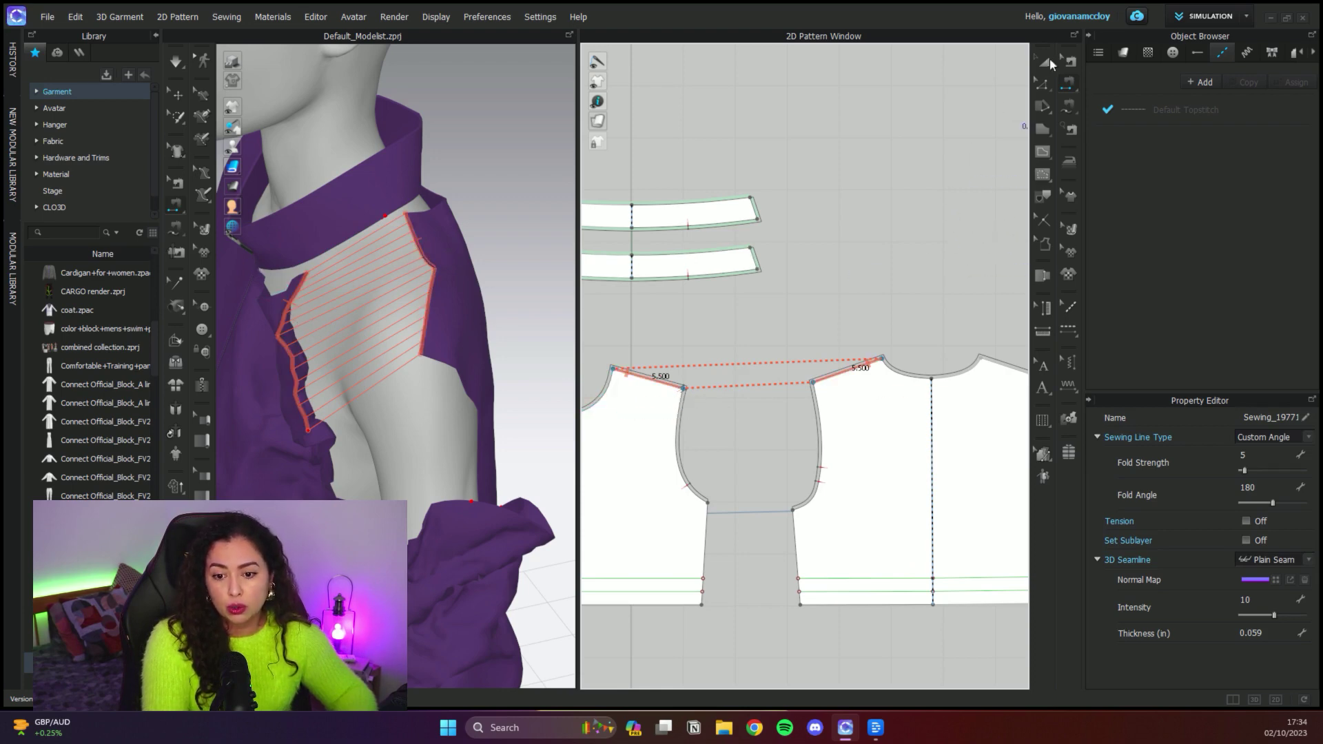
Step: Sew the other front piece's shoulder edge to the opposite back shoulder edge in matching direction, and simulate the garment
scroll(882, 241, "down", 3)
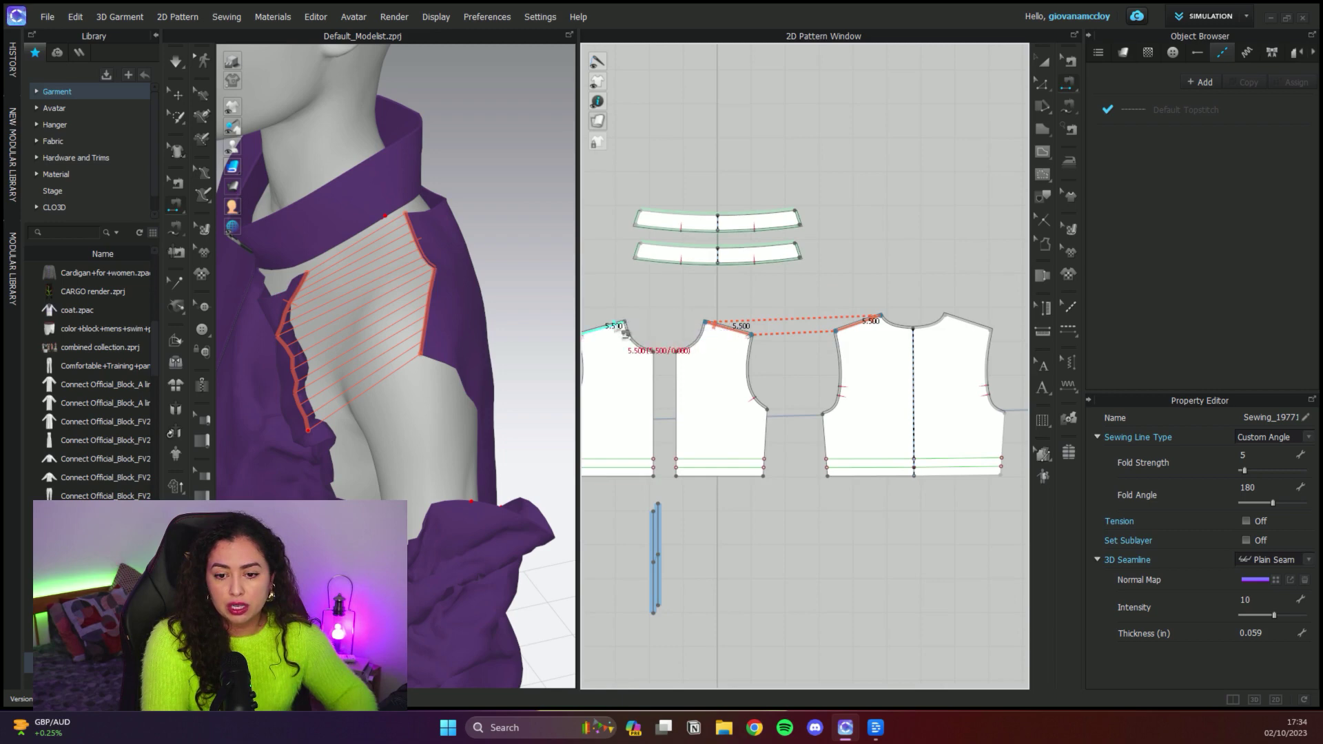
scroll(625, 334, "up", 3)
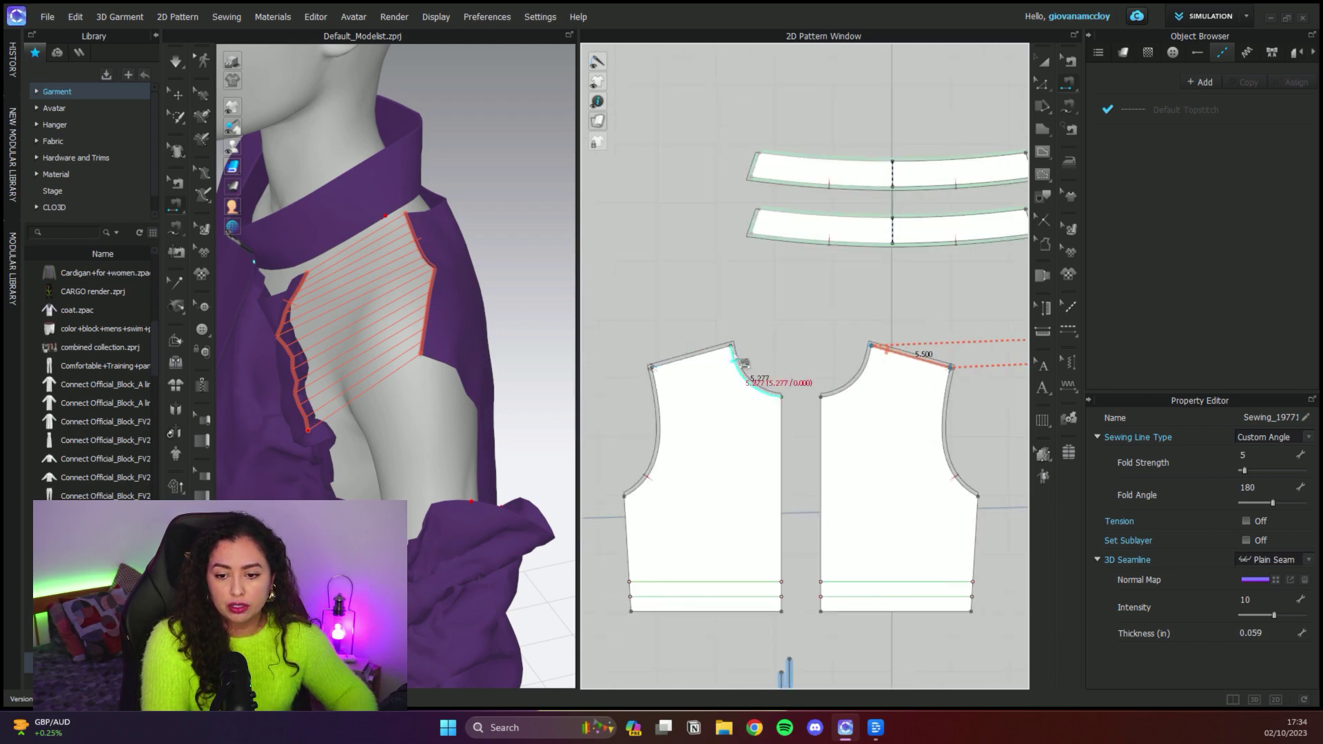
left_click(721, 350)
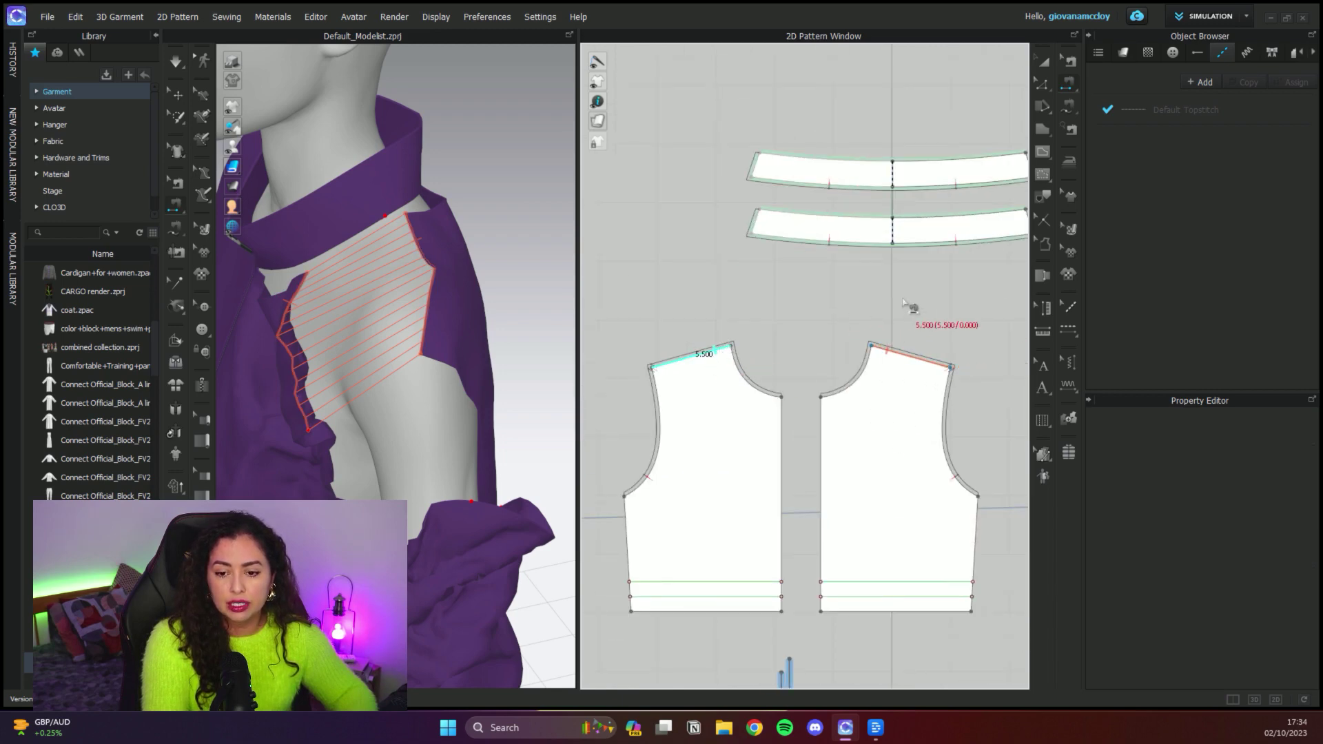
scroll(909, 305, "down", 3)
scroll(965, 310, "up", 4)
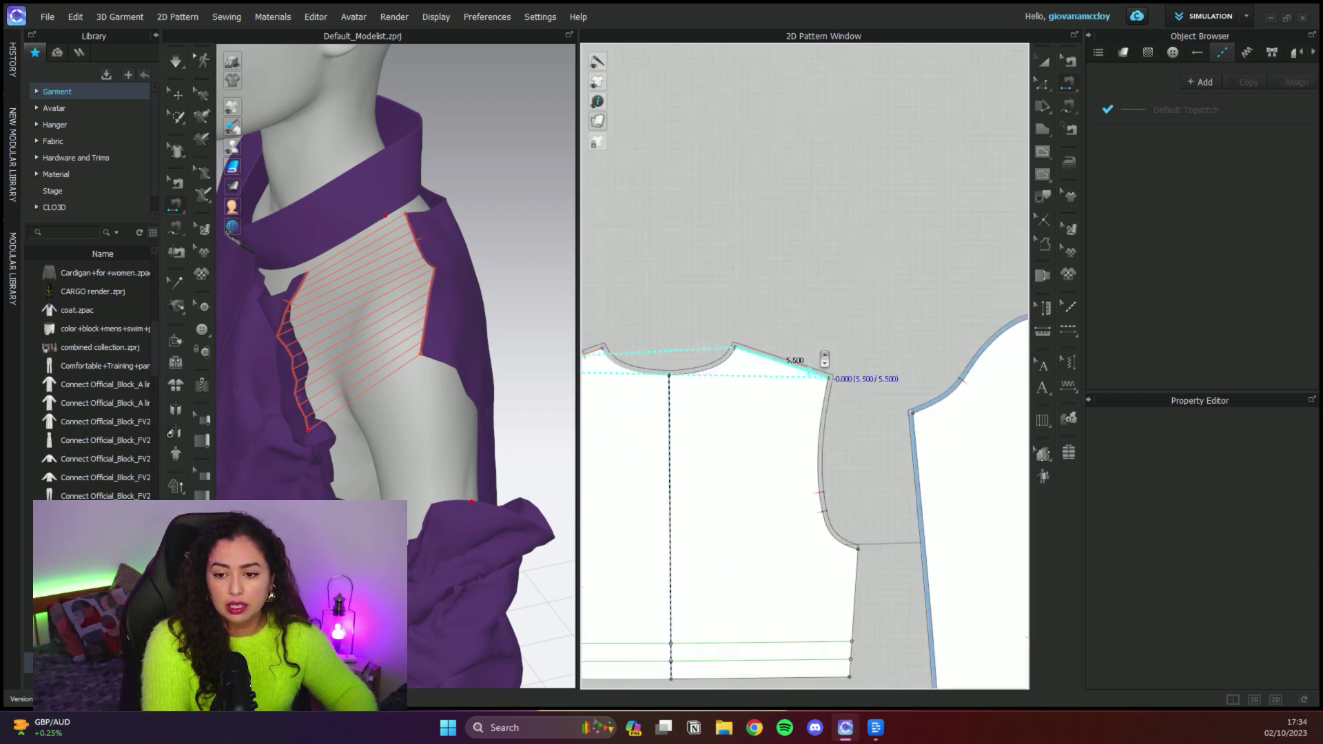
left_click(752, 356)
scroll(792, 317, "down", 5)
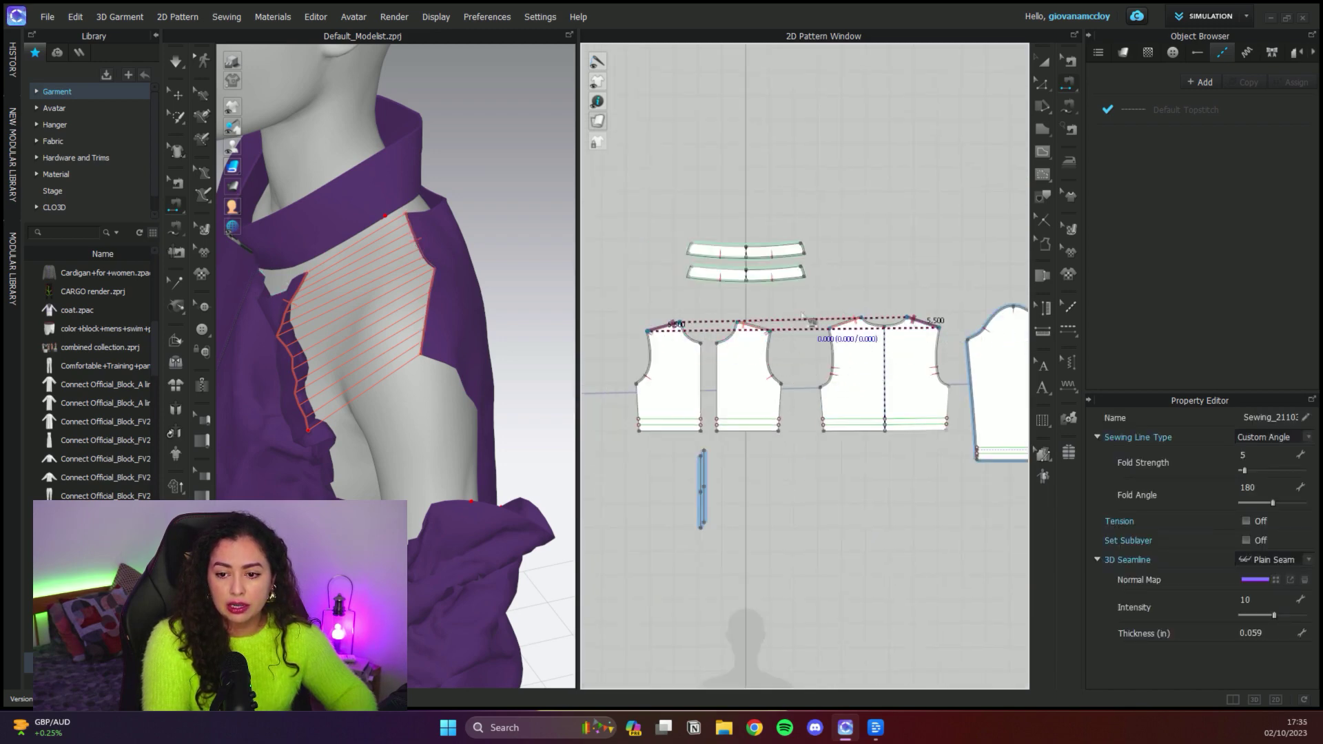
left_click(1045, 61)
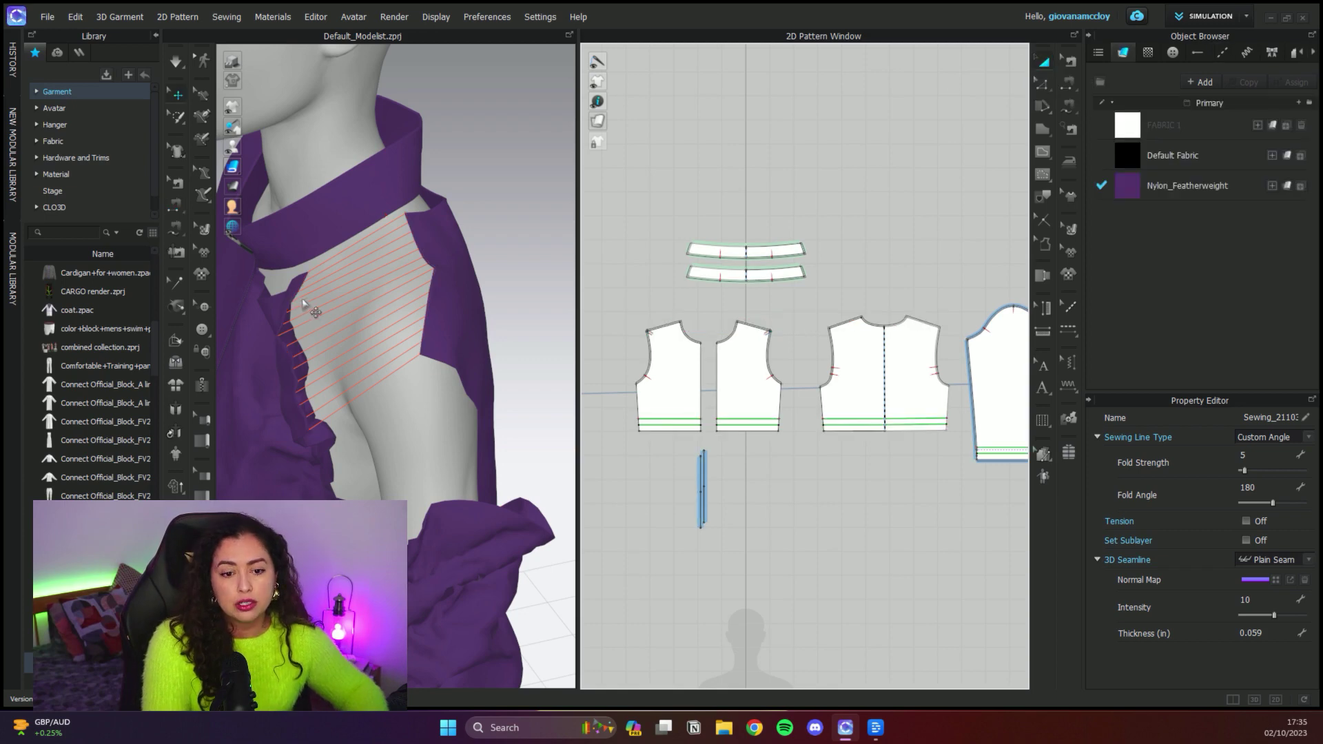
key("space")
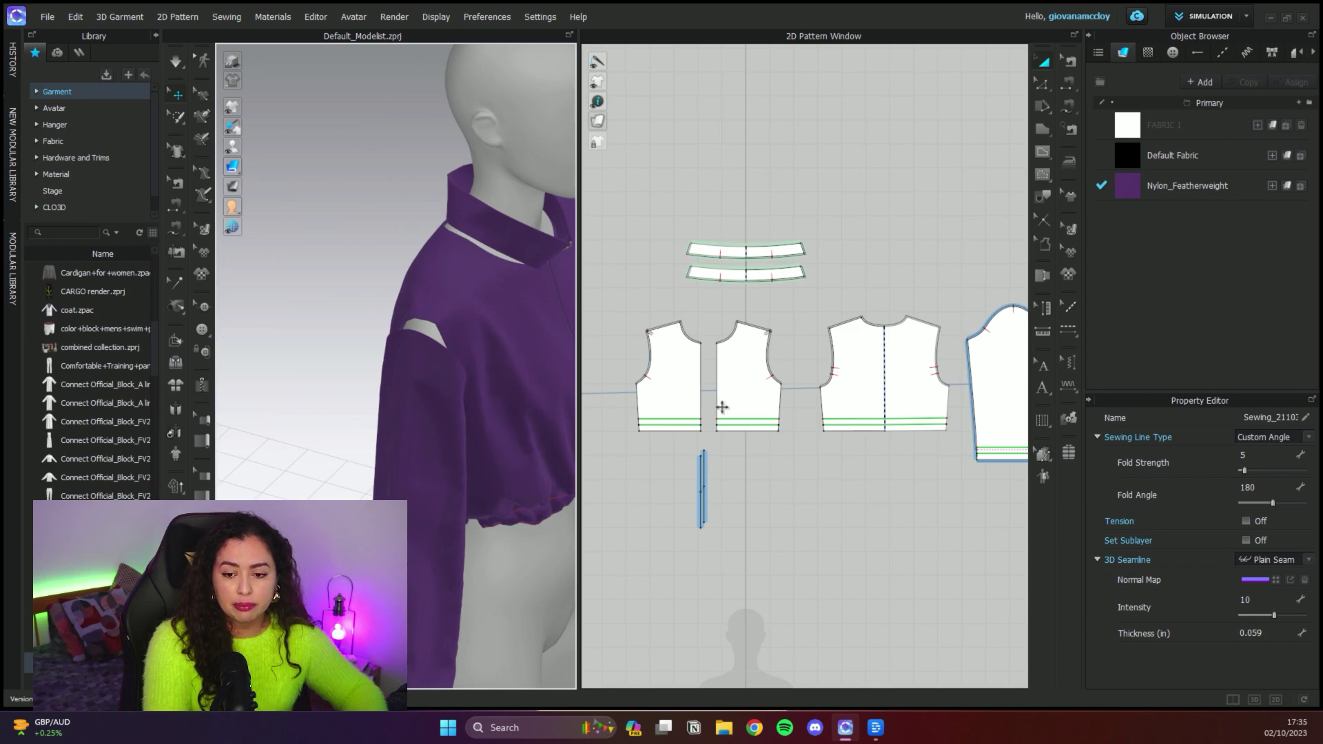
Step: Sew the side edge of the front piece to the facing side edge of the back piece with Segment Sewing
scroll(779, 380, "up", 4)
left_click(1068, 82)
left_click(807, 334)
left_click(809, 337)
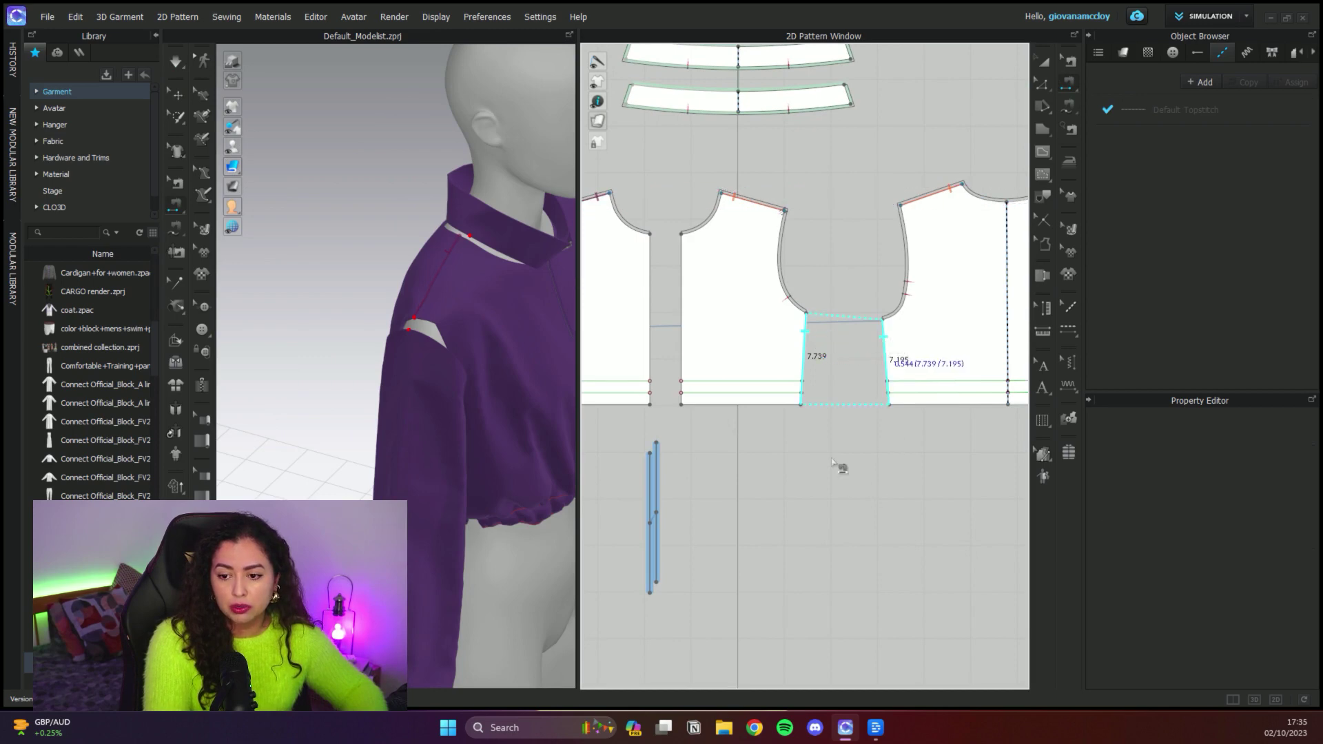
Step: Sew the other front piece's side edge to the far side edge of the back piece, and simulate the garment
scroll(837, 452, "down", 3)
left_click(659, 384)
left_click(1010, 385)
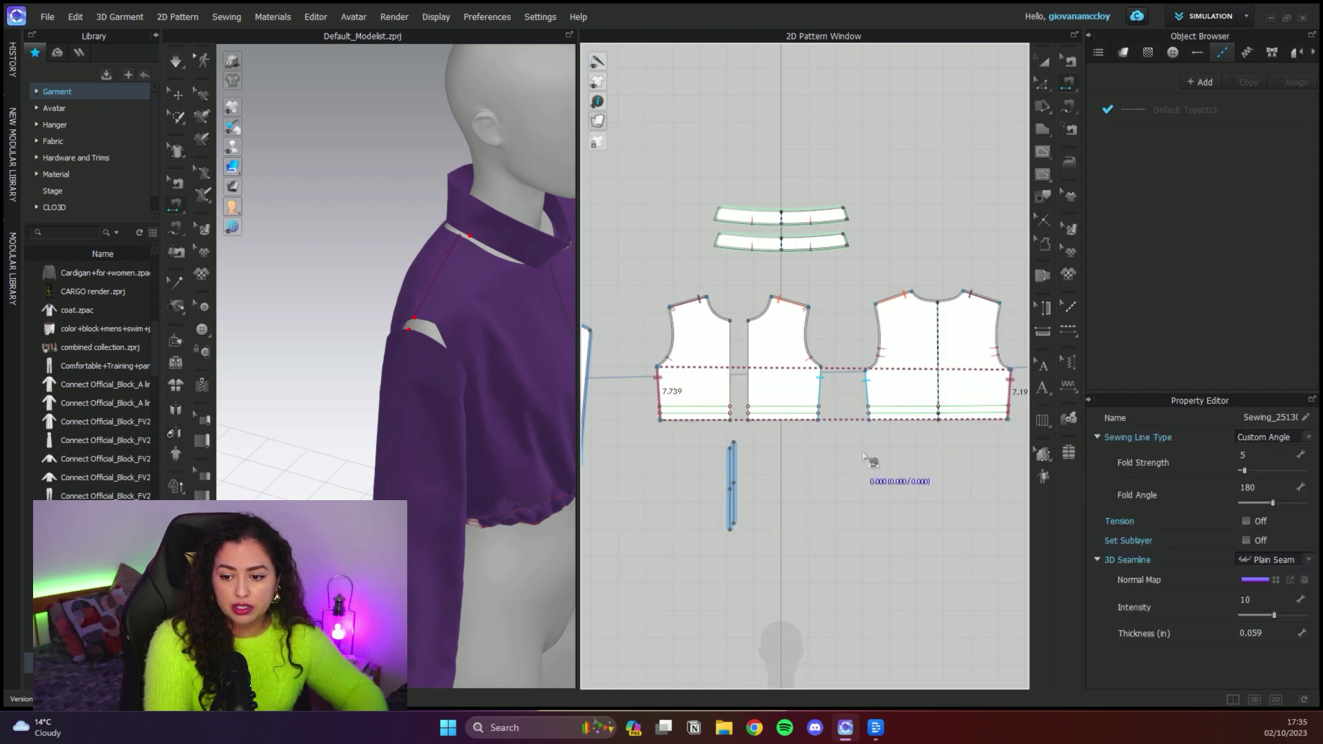
key("2")
key("space")
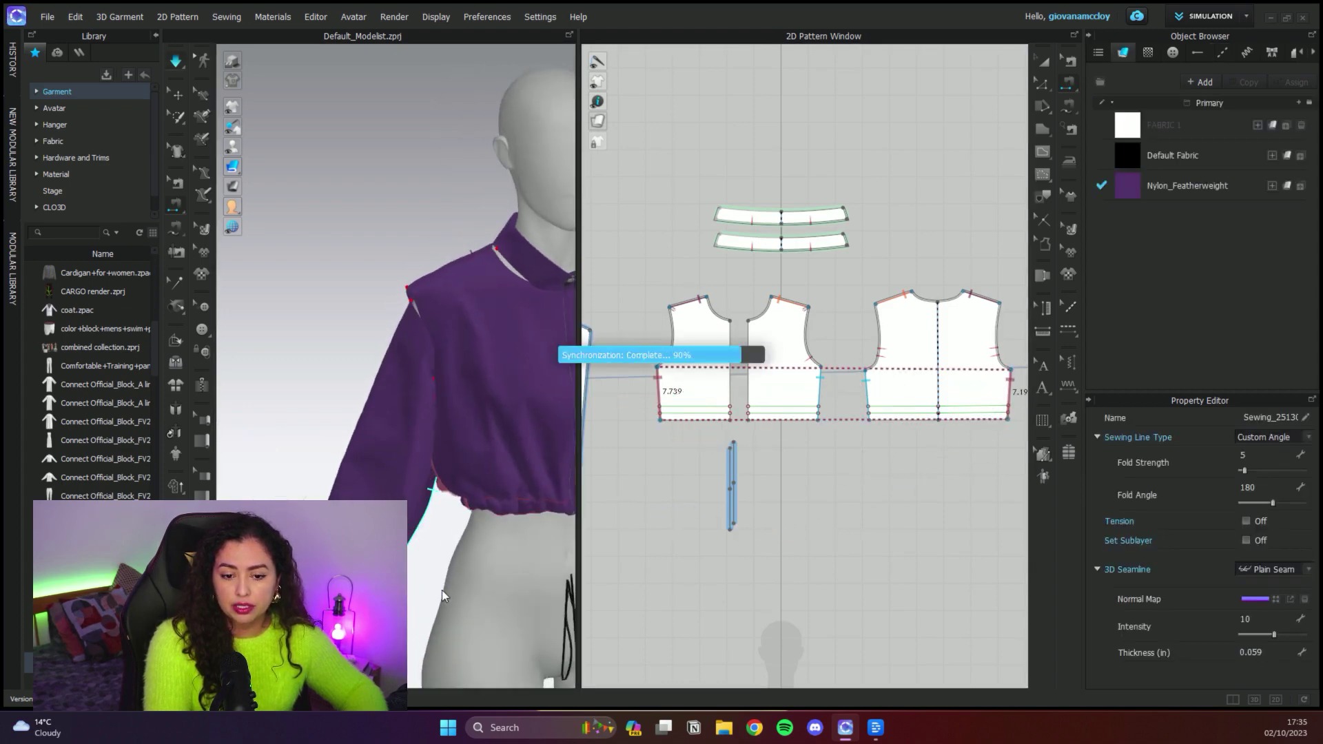
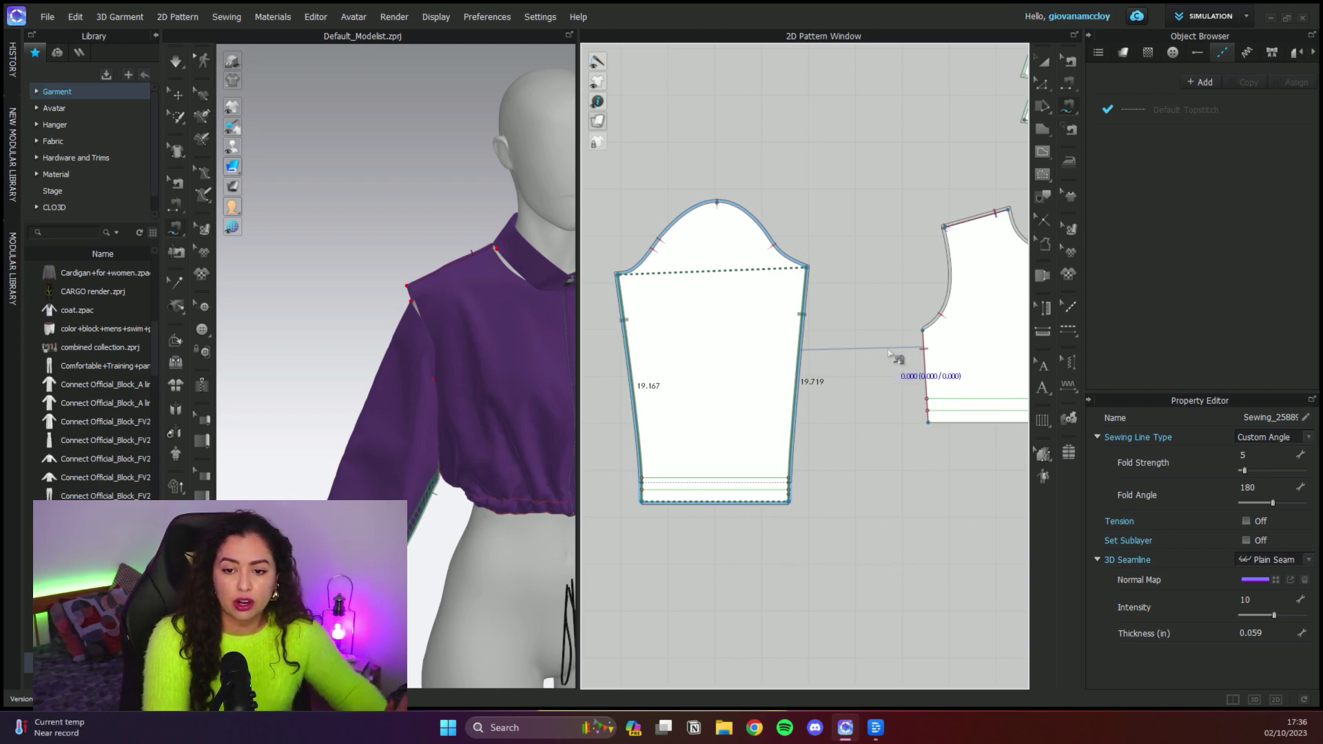
Step: Inspect the jacket in 3D and compare the sewn underarm edge lengths on both sleeves with Edit Sewing
scroll(400, 578, "down", 2)
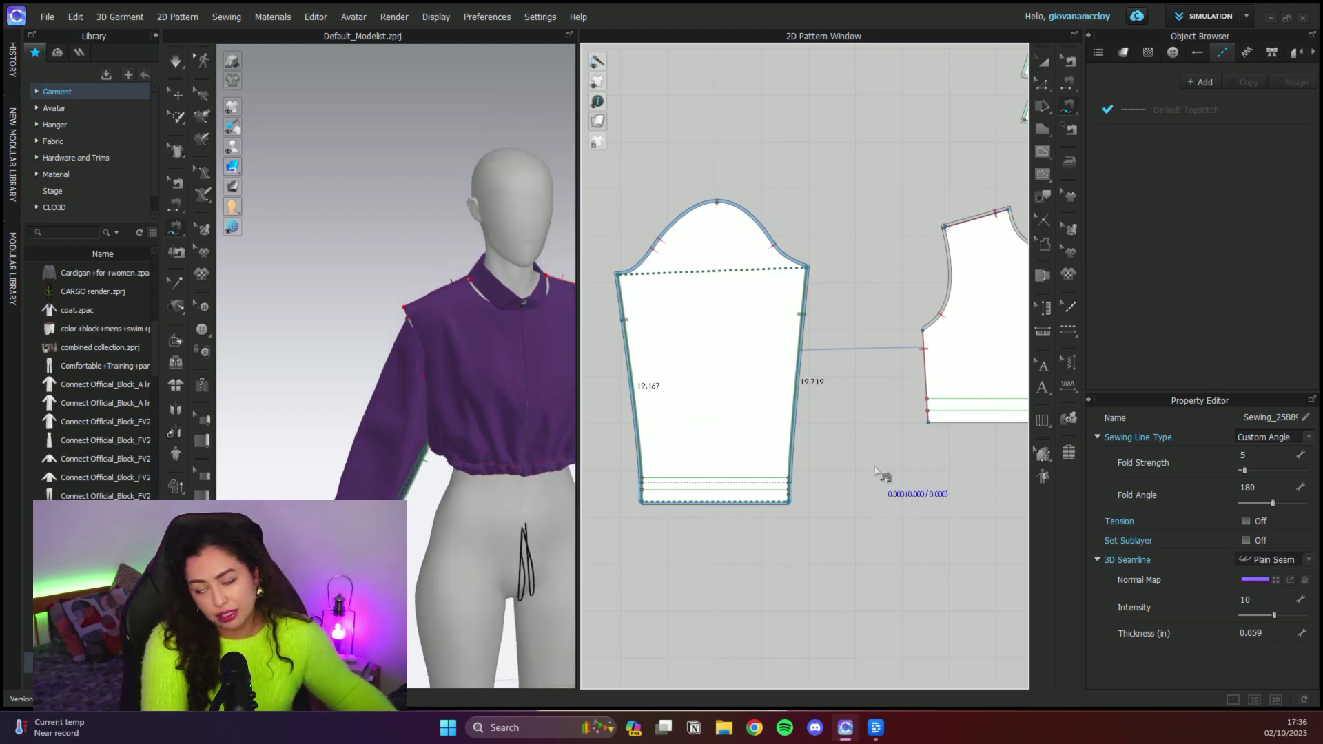
scroll(421, 553, "down", 5)
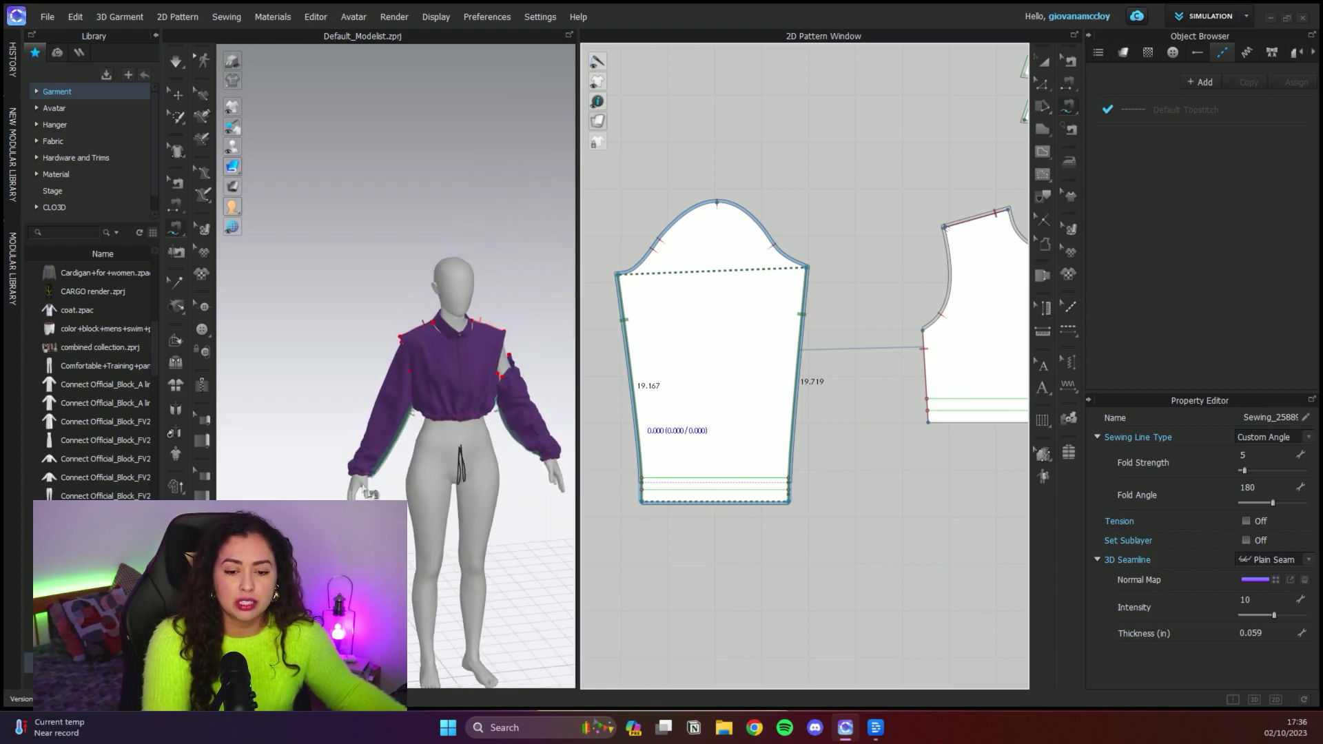
scroll(444, 358, "up", 3)
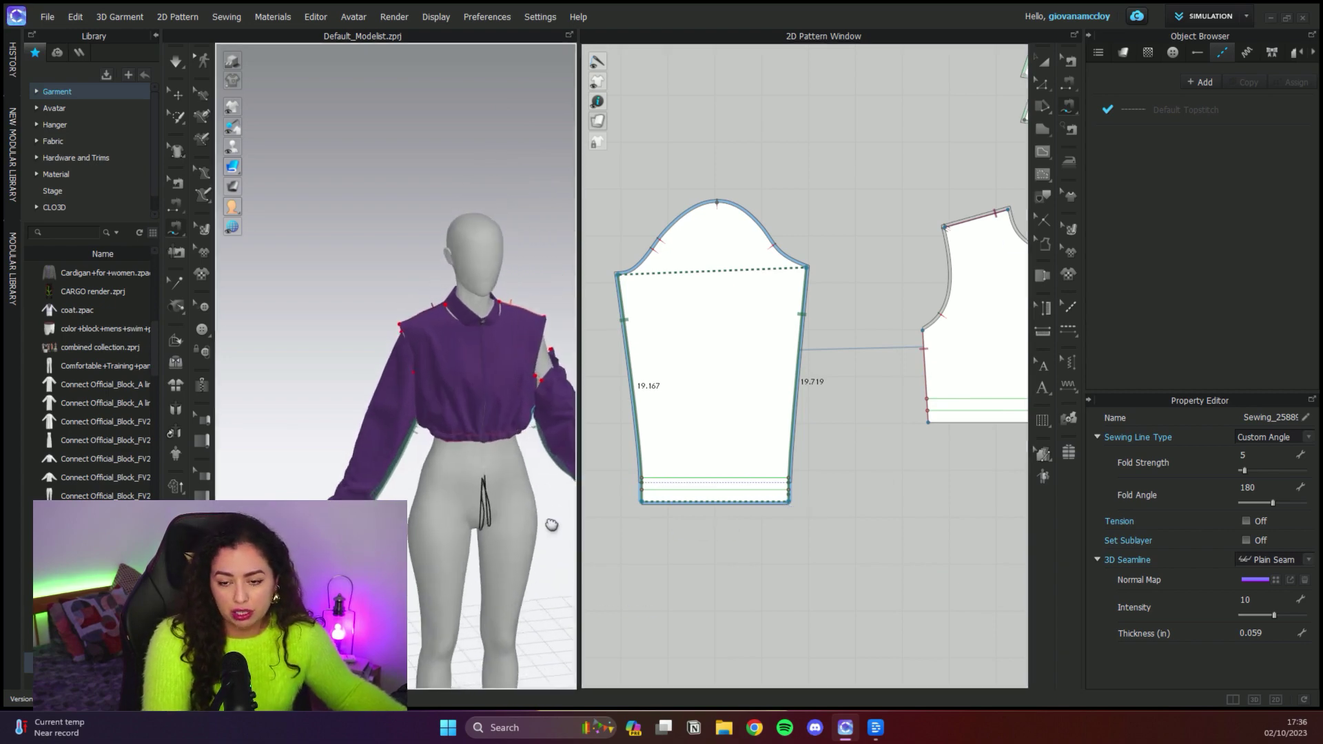
middle_click_drag(553, 526, 522, 524)
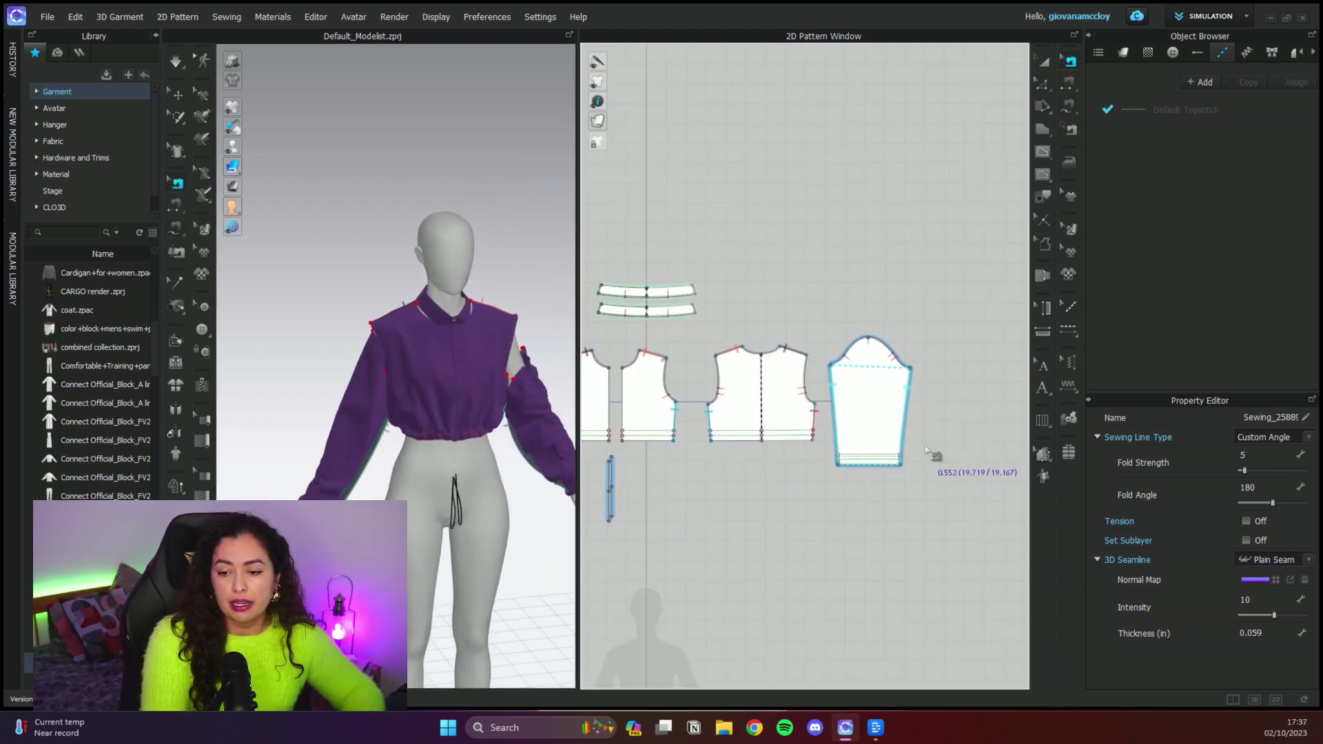
scroll(923, 450, "up", 5)
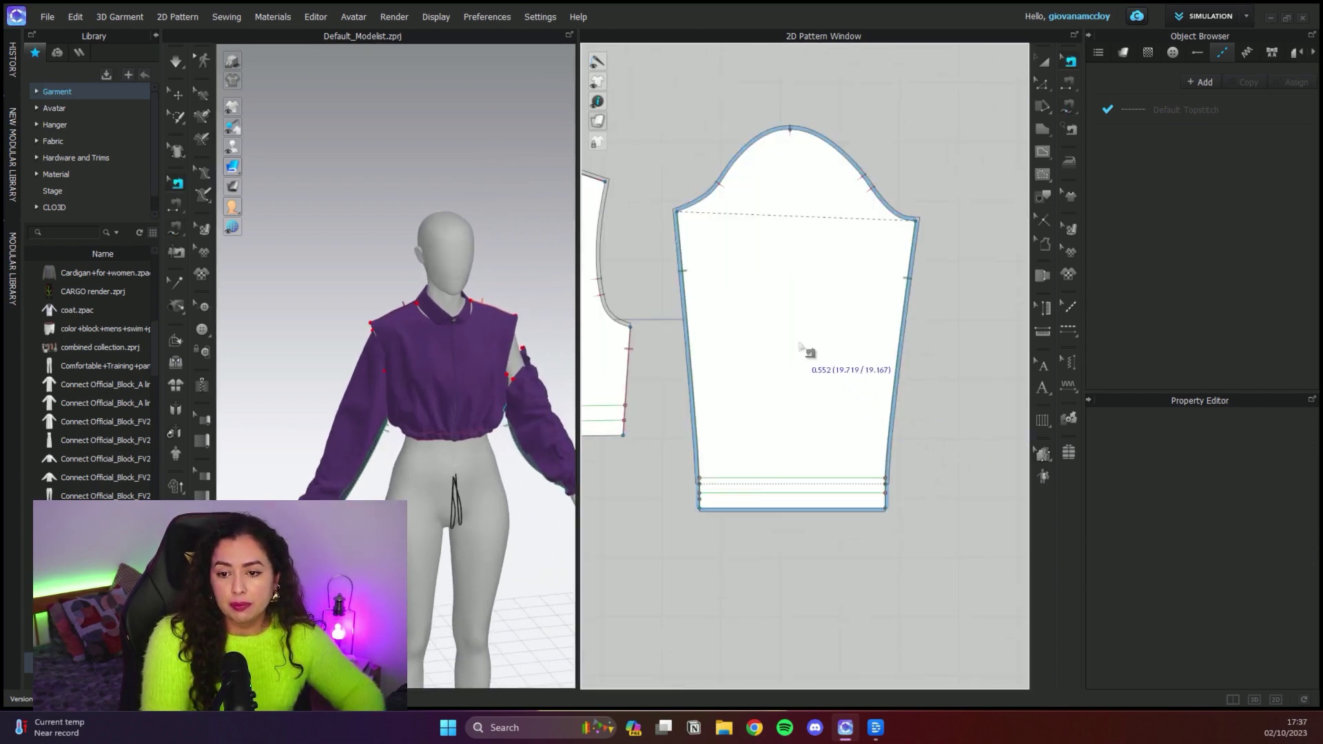
scroll(765, 323, "down", 2)
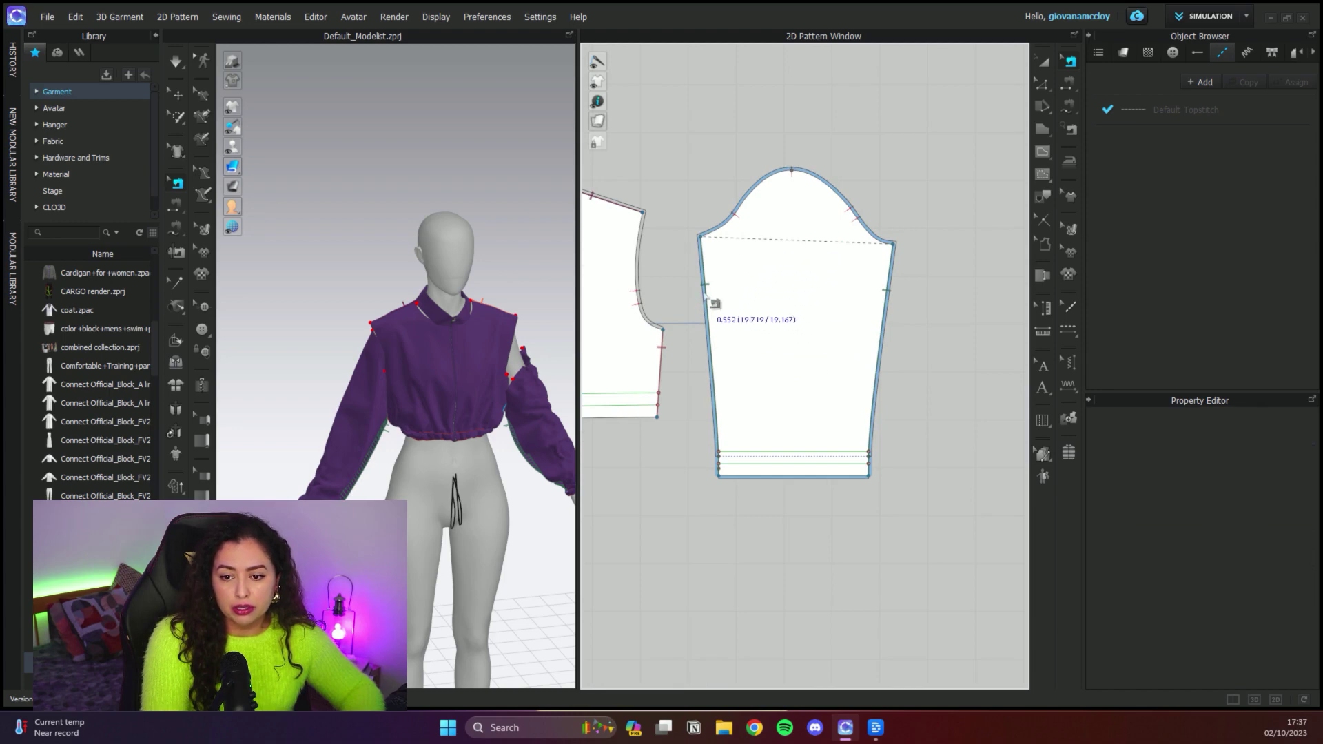
left_click(708, 298)
scroll(708, 297, "down", 4)
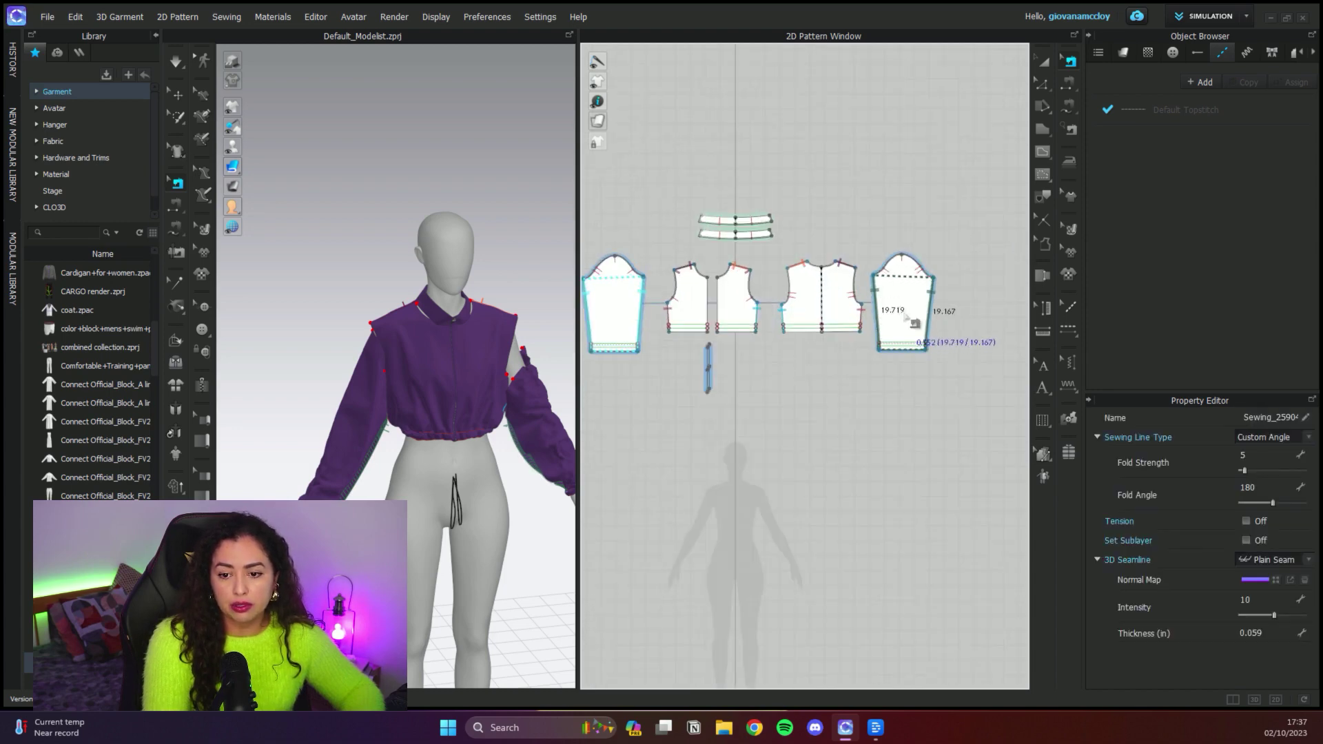
left_click(928, 382)
Step: Try out partial seam lengths along the front piece's armhole from the shoulder point with Free Sewing, cancelling each one
left_click(1069, 108)
left_click(1118, 106)
scroll(709, 257, "up", 5)
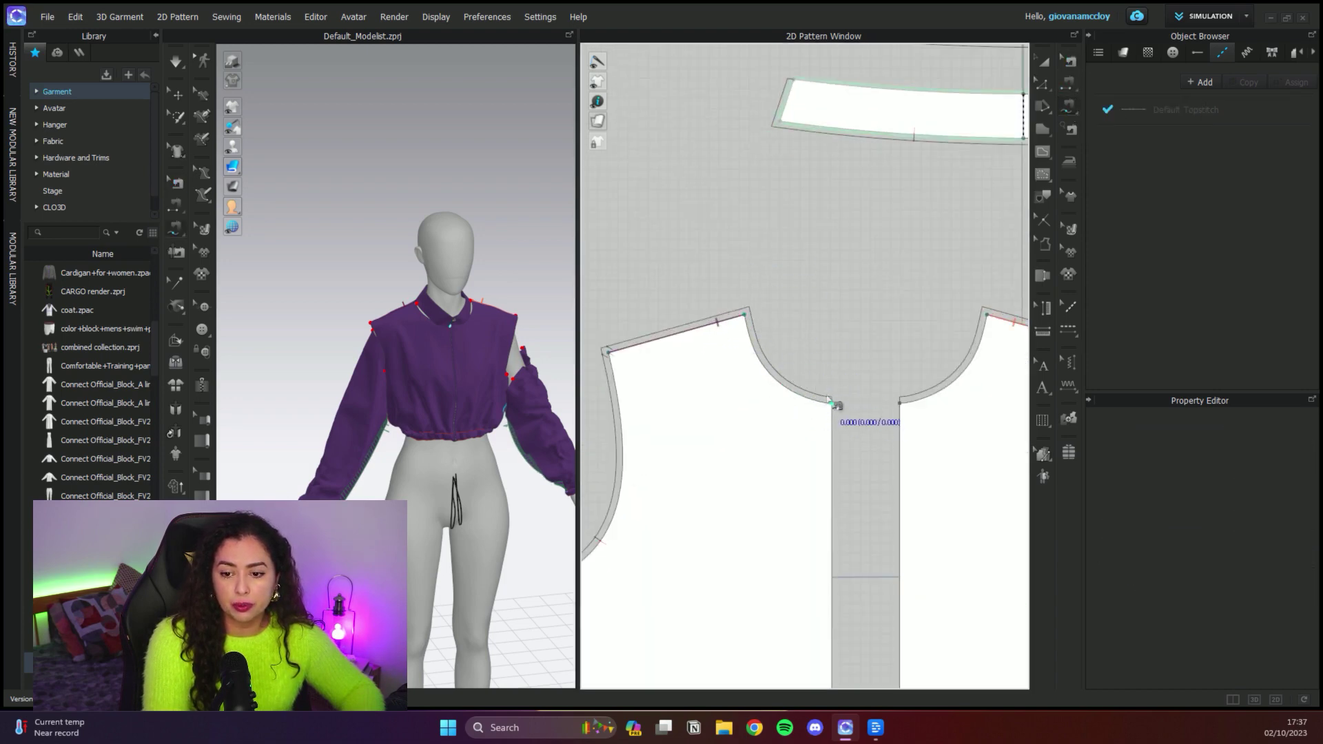
scroll(834, 405, "down", 3)
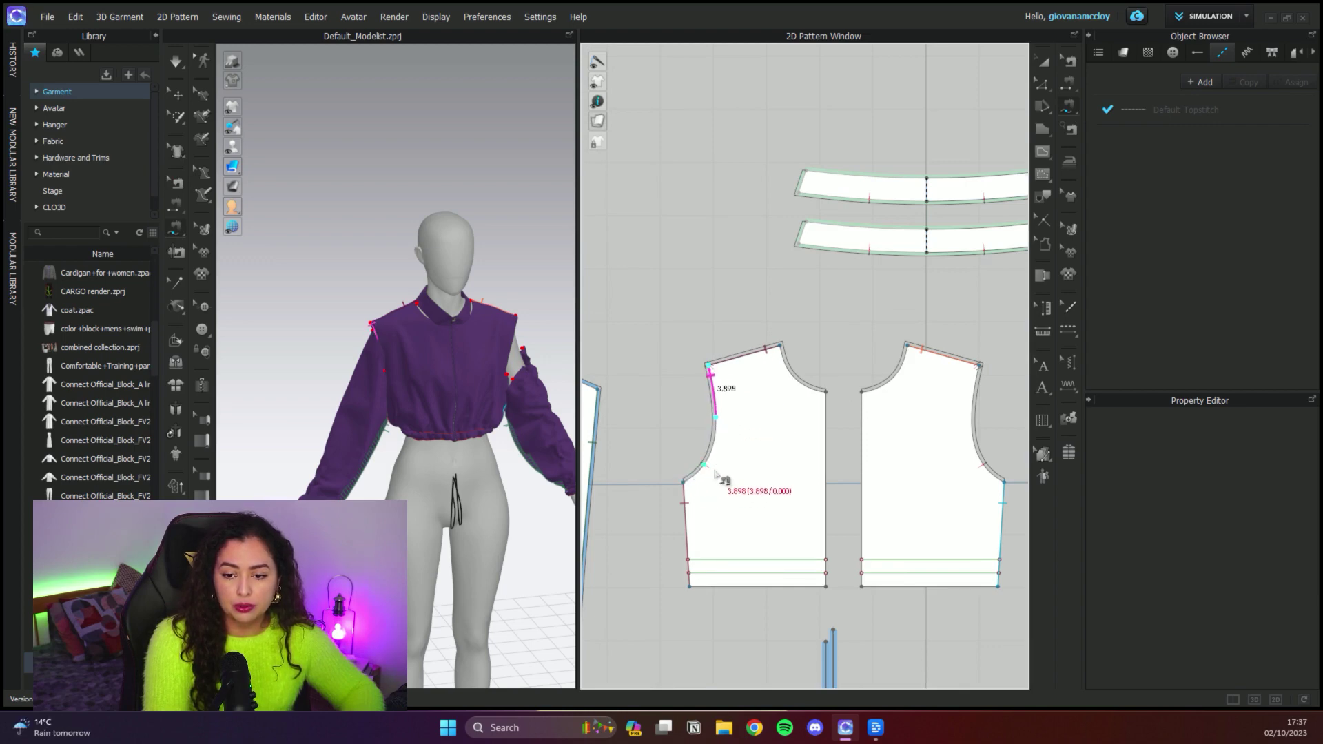
scroll(724, 471, "up", 3)
scroll(700, 466, "down", 4)
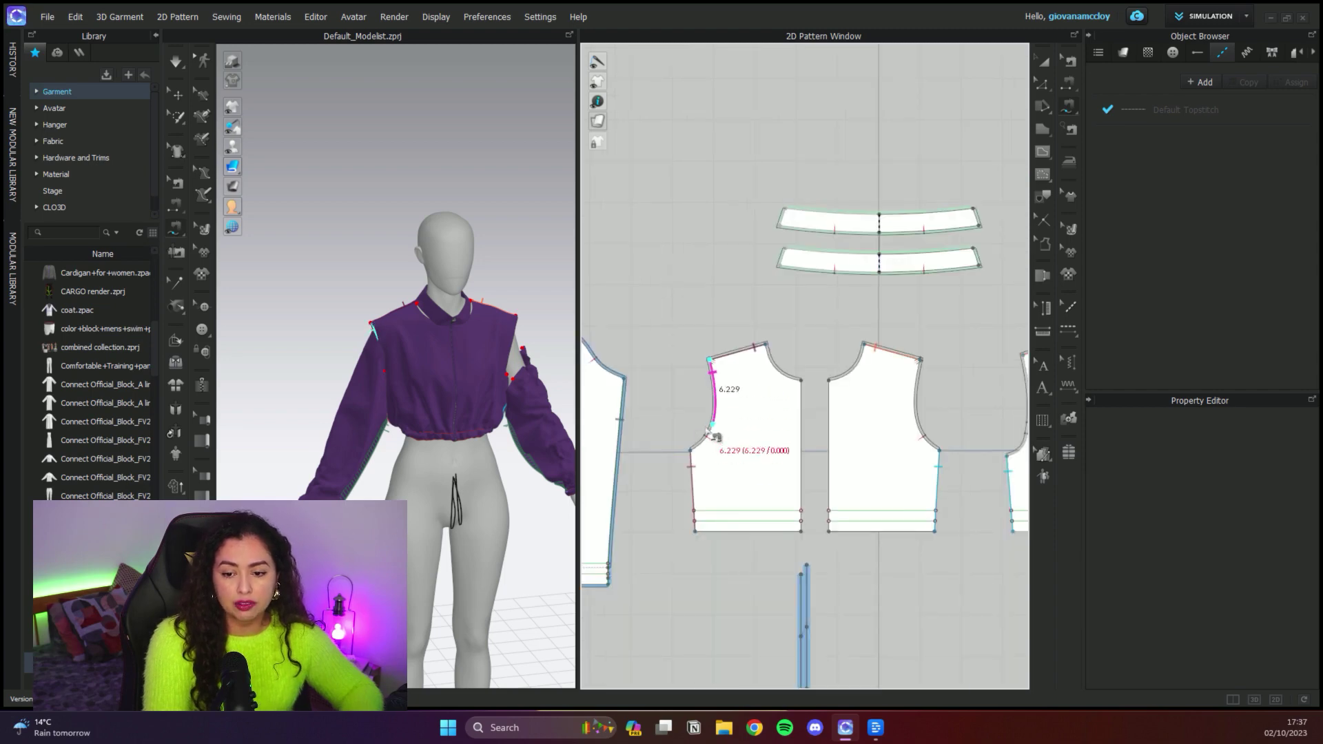
key("Escape")
left_click(709, 363)
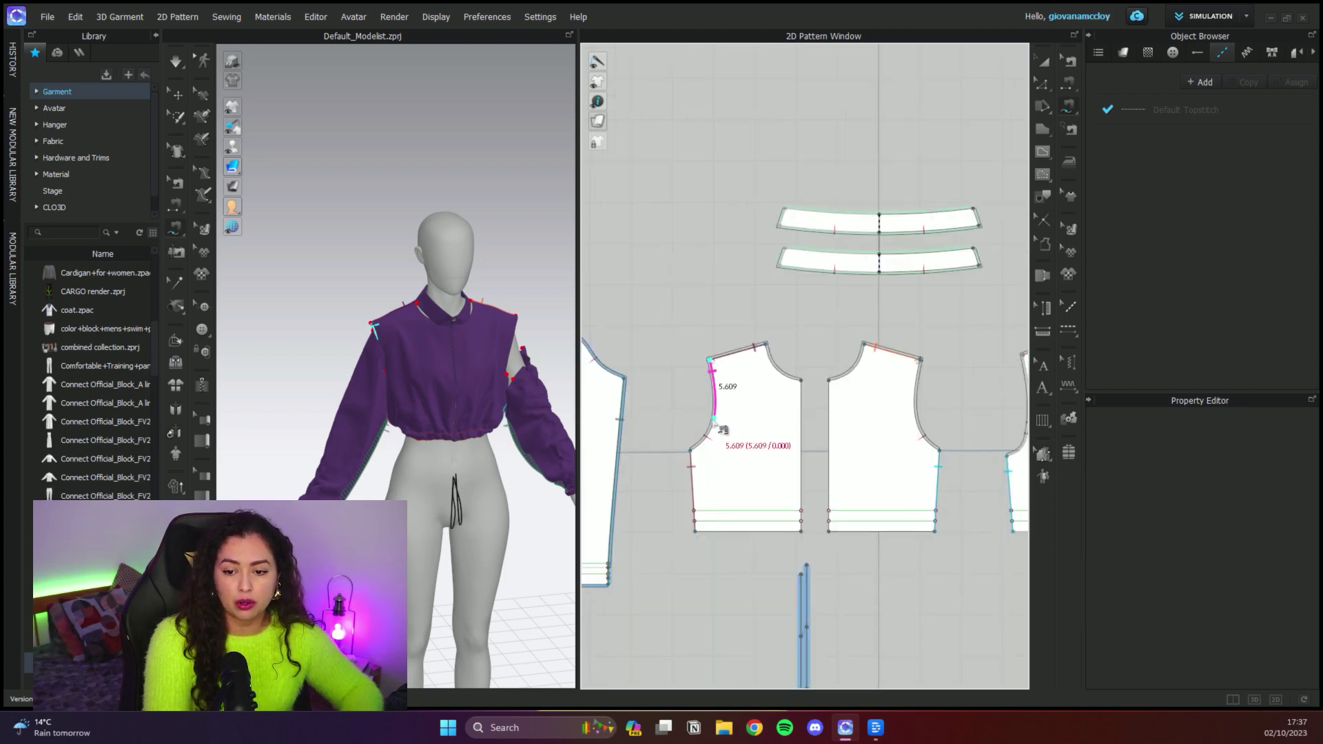
scroll(742, 441, "up", 3)
key("Escape")
scroll(743, 442, "down", 3)
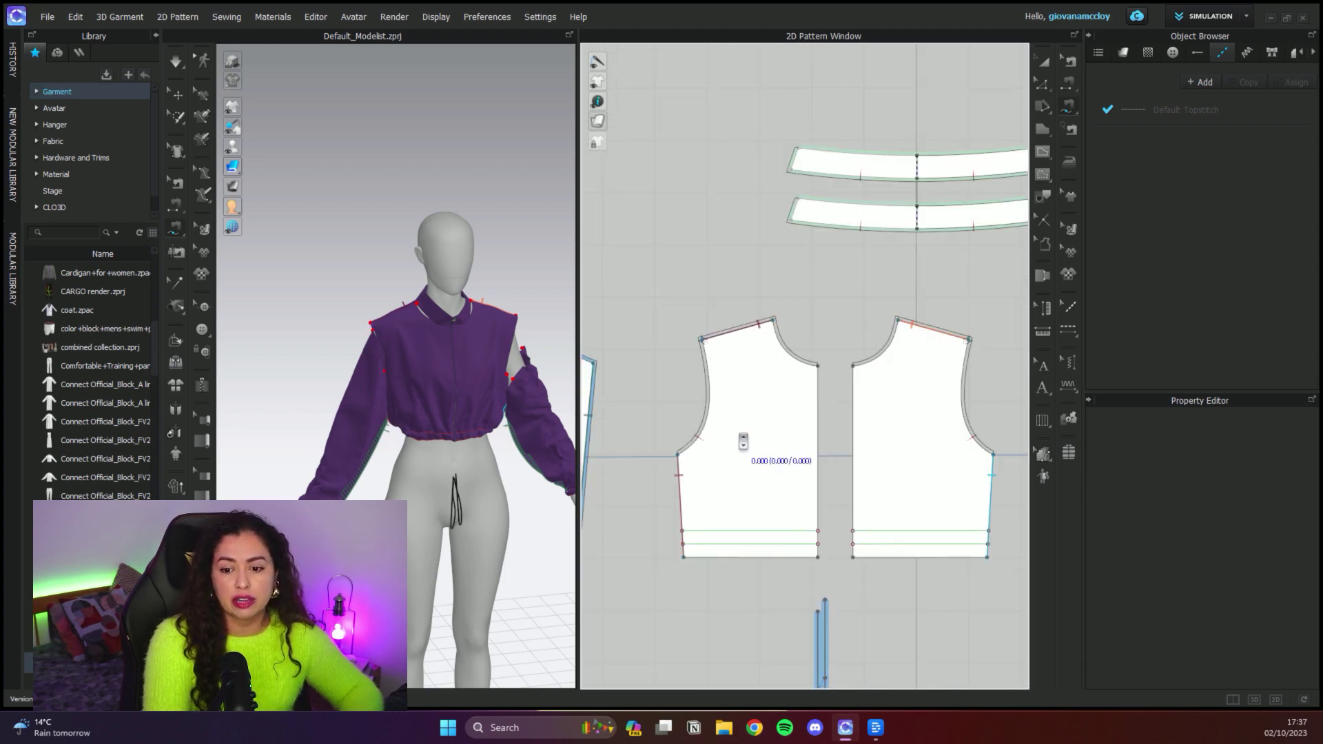
scroll(743, 442, "down", 4)
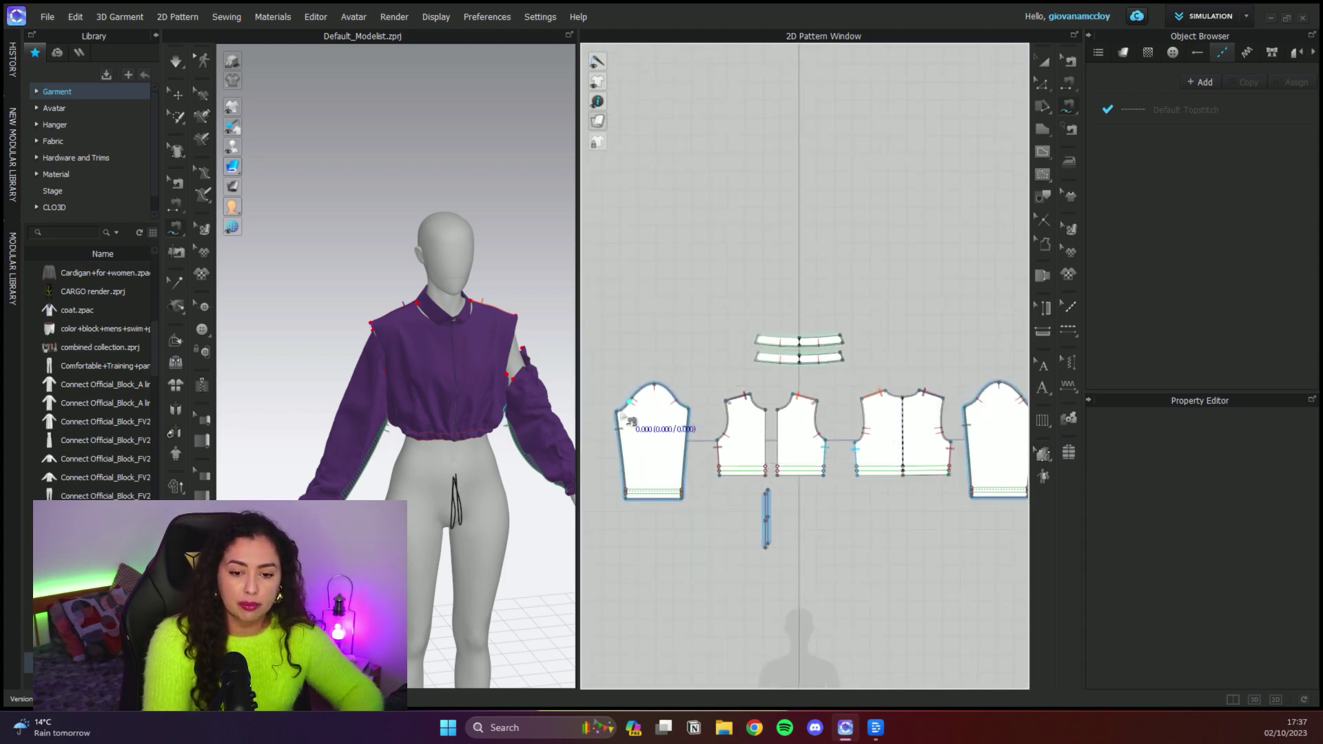
scroll(858, 451, "up", 3)
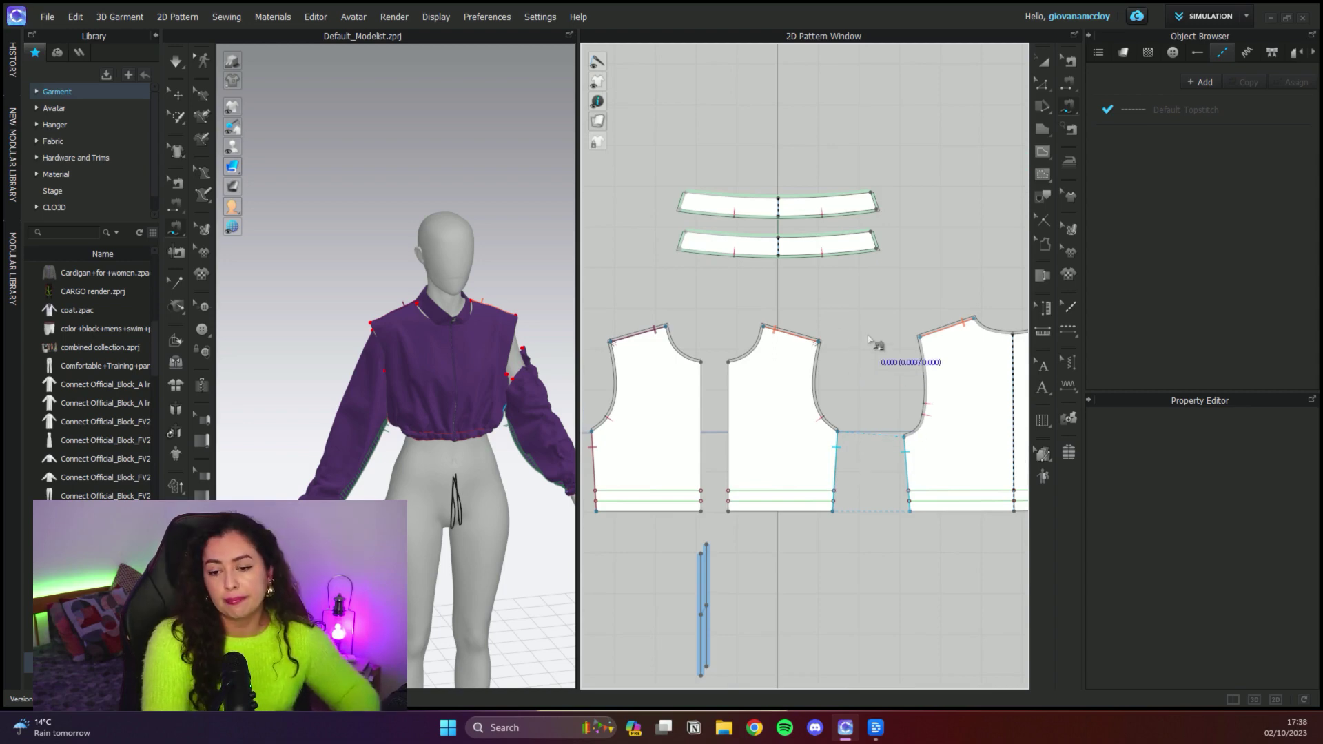
Step: Sew the front piece's armhole, from underarm to shoulder point, to the neighbouring sleeve cap's front half up to its top notch with Free Sewing
scroll(792, 396, "down", 3)
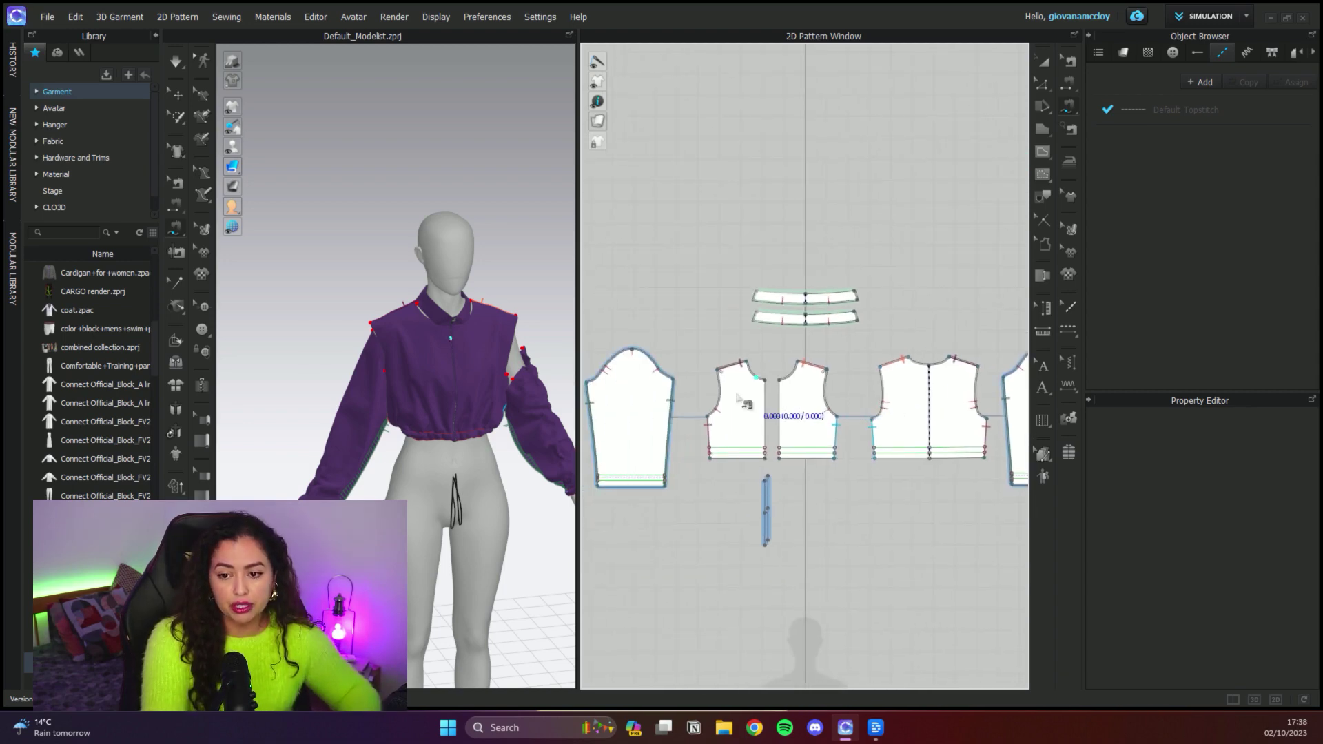
scroll(658, 411, "up", 2)
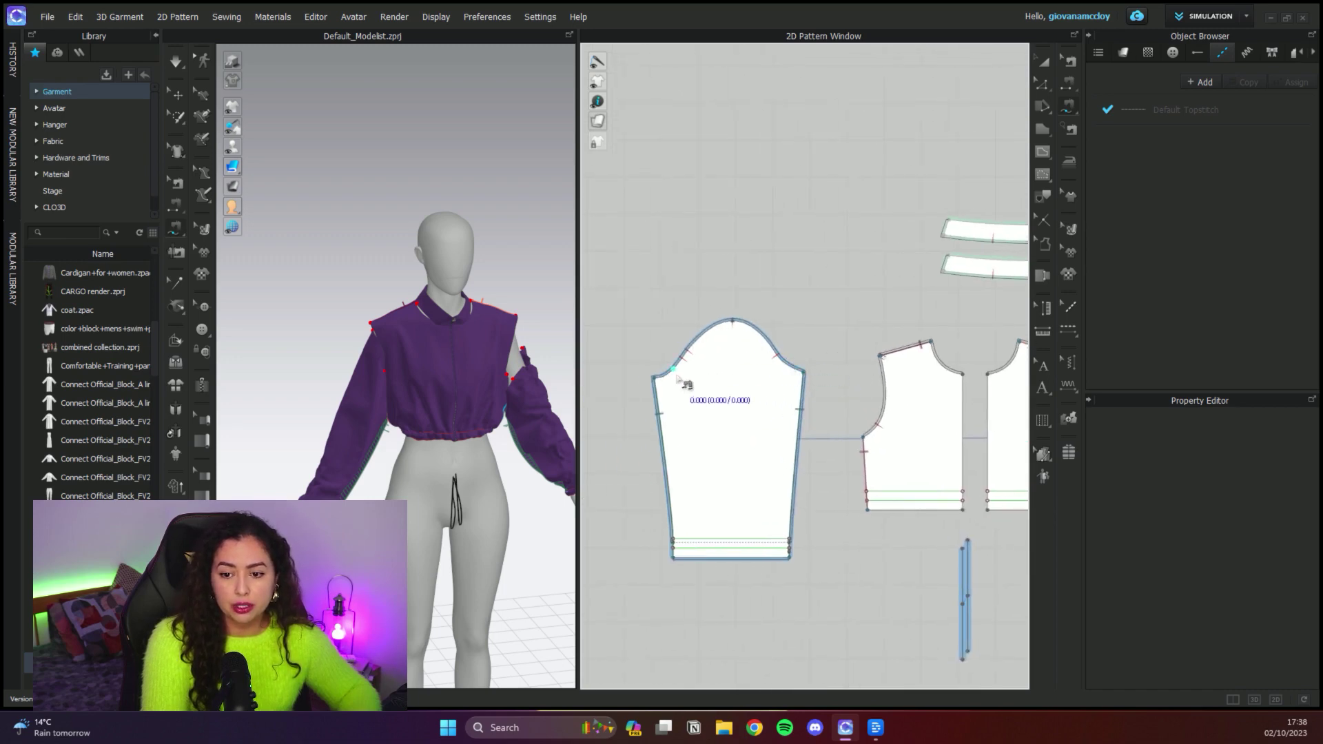
scroll(813, 403, "down", 2)
scroll(908, 411, "down", 1)
middle_click_drag(910, 411, 778, 418)
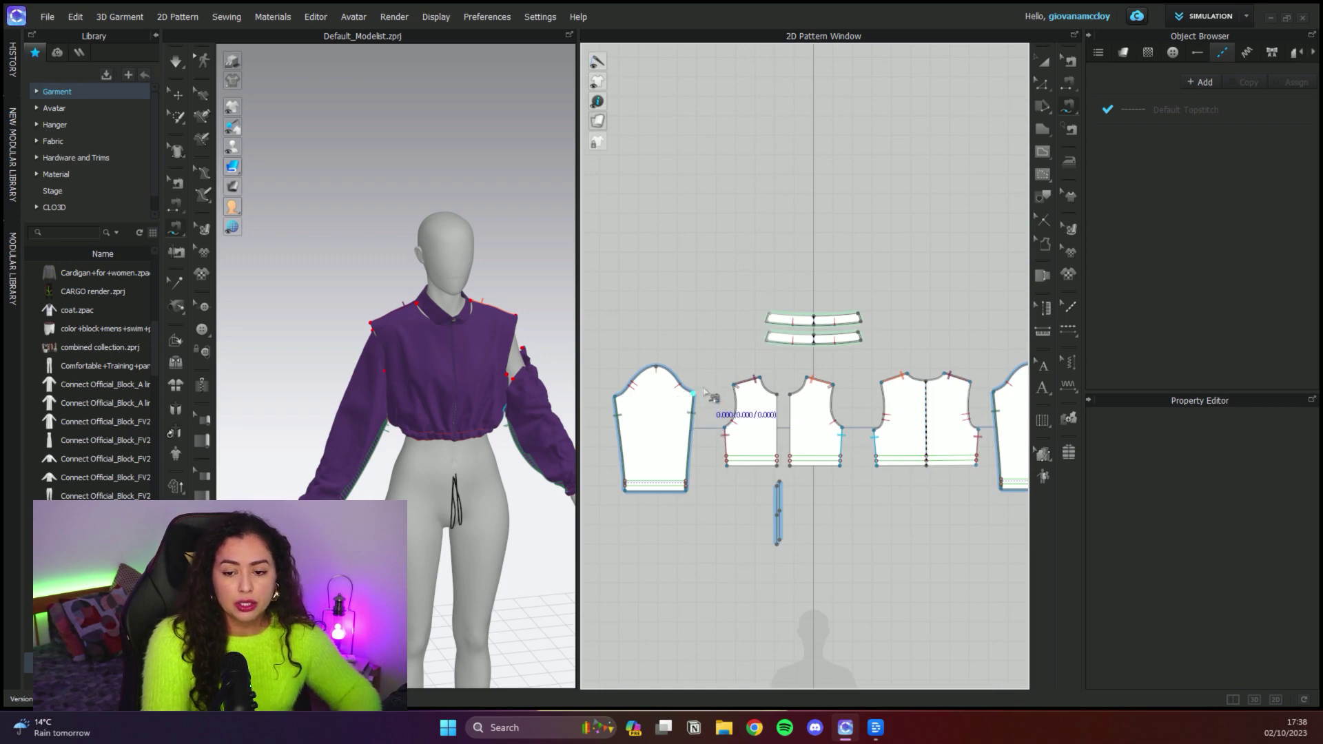
scroll(710, 394, "up", 2)
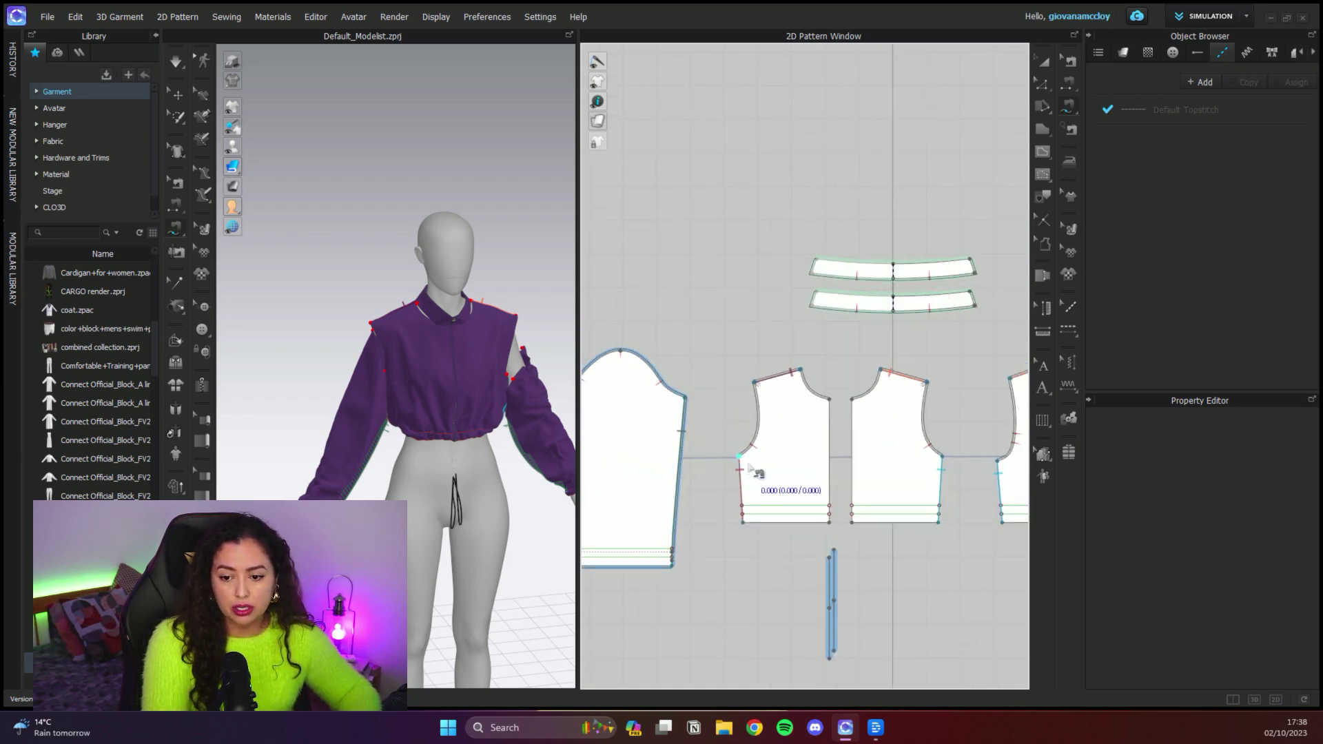
middle_click_drag(755, 423, 894, 449)
scroll(812, 422, "up", 2)
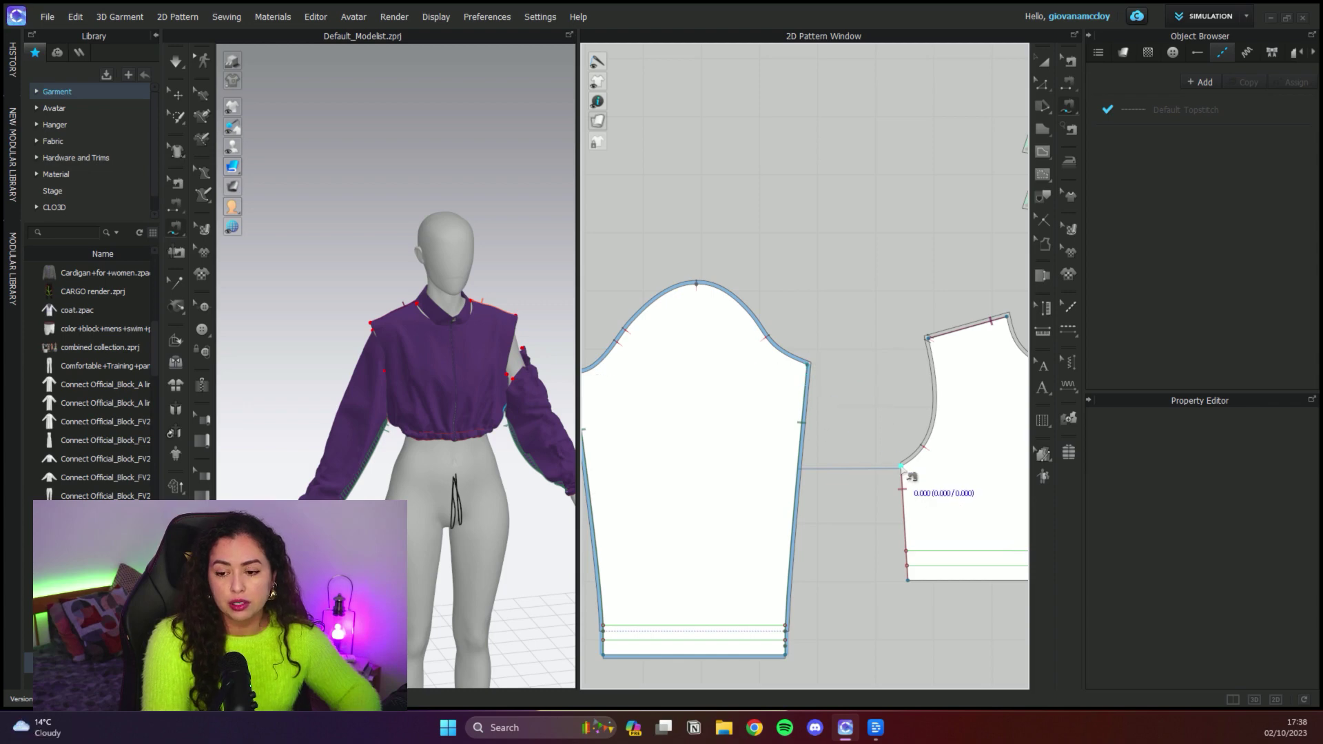
left_click(902, 467)
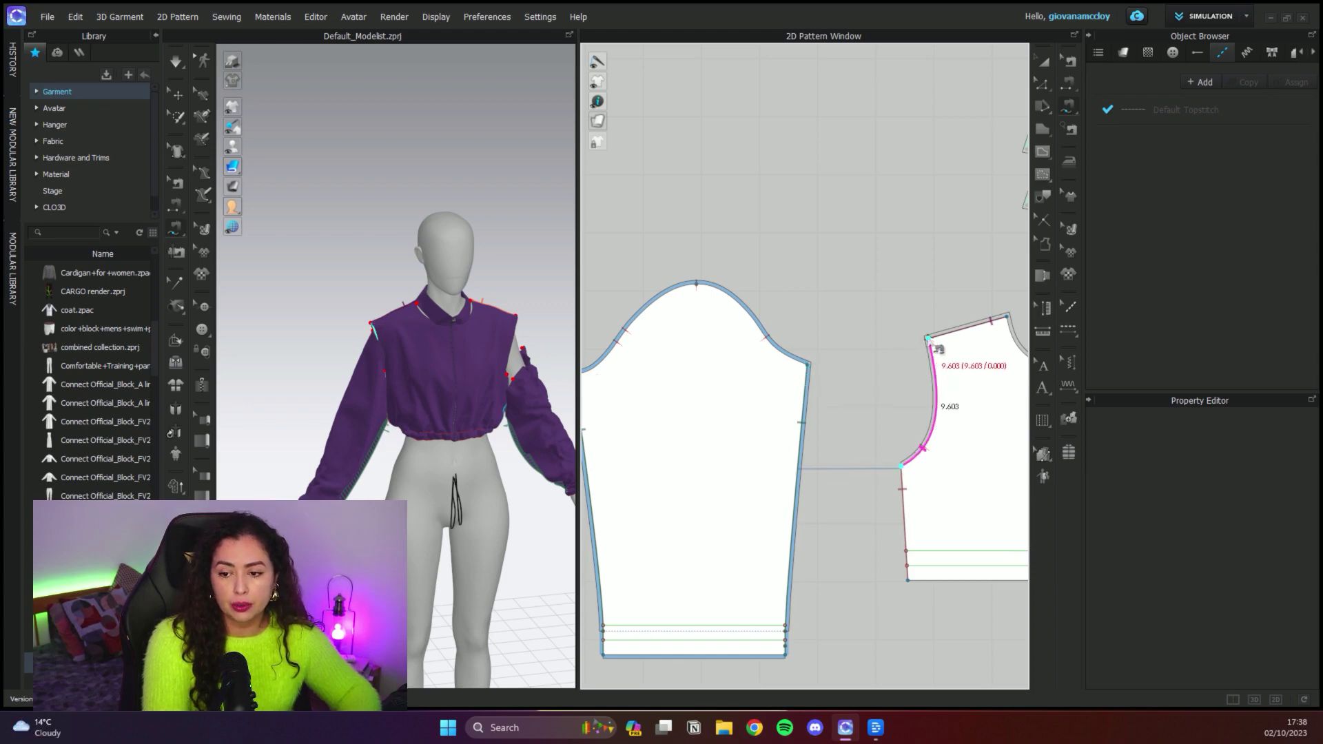
left_click(807, 366)
scroll(711, 297, "up", 3)
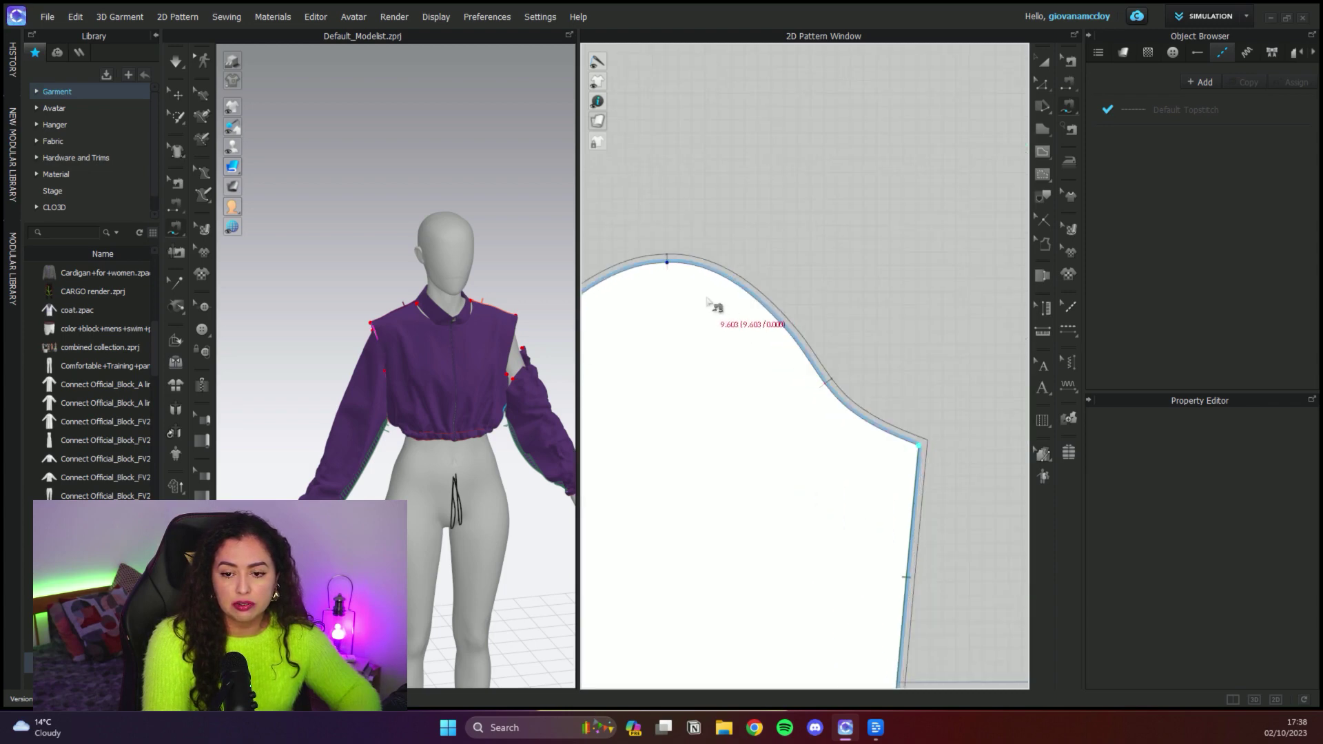
scroll(813, 348, "up", 2)
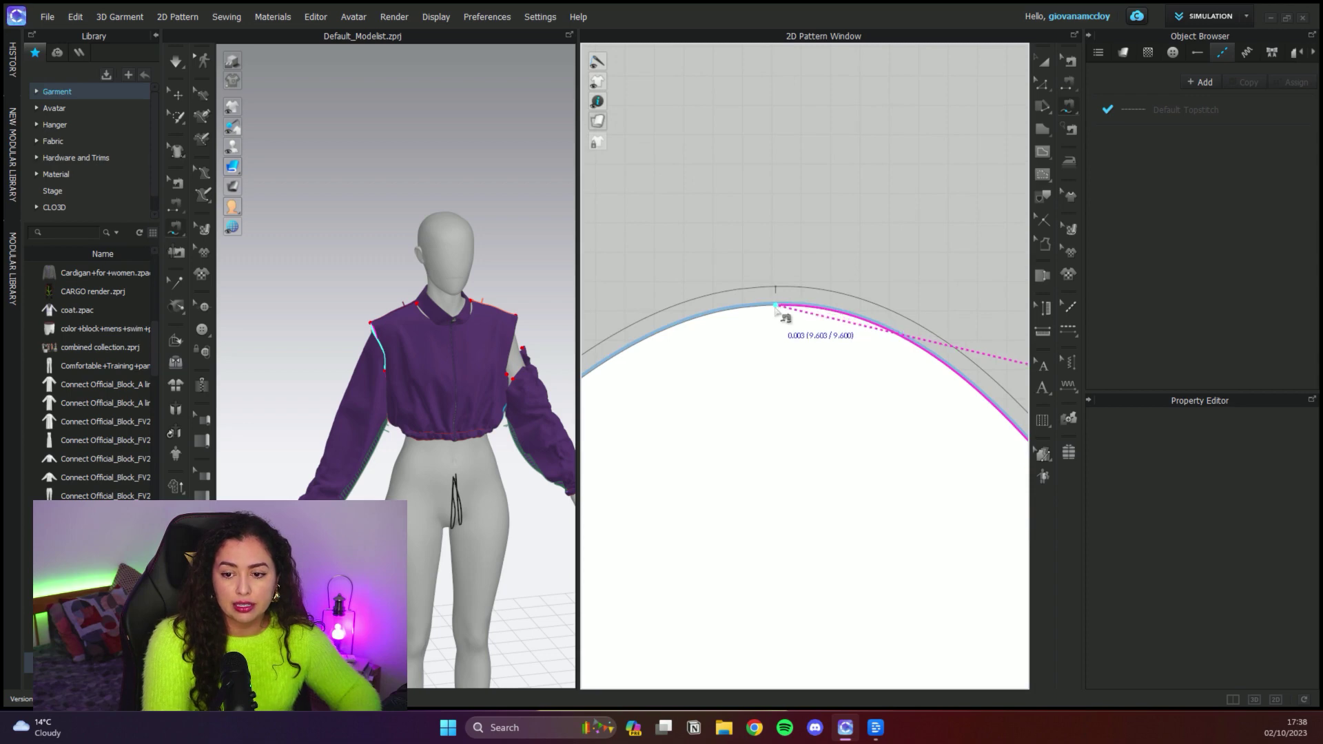
left_click(777, 310)
scroll(745, 374, "down", 3)
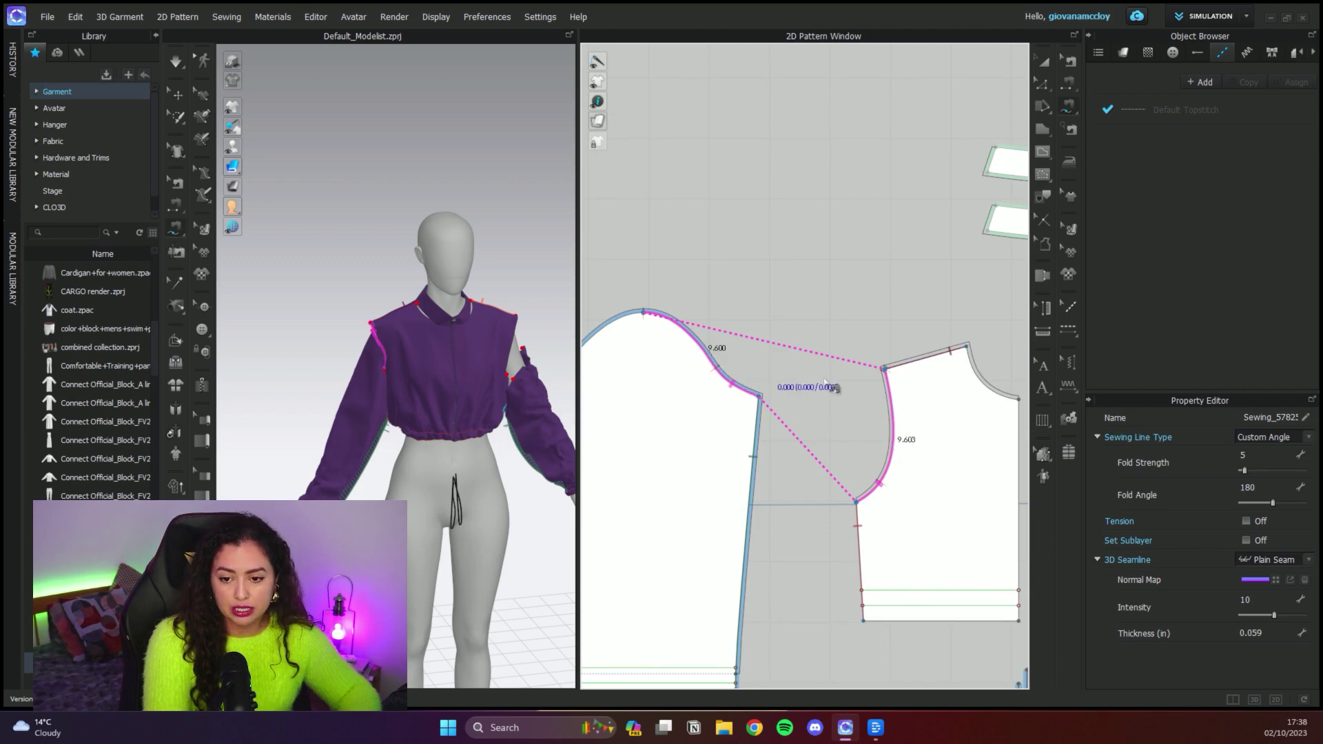
Step: Trace the back piece's outer armhole from the underarm corner to the shoulder point as a Free Sewing line
scroll(853, 464, "down", 5)
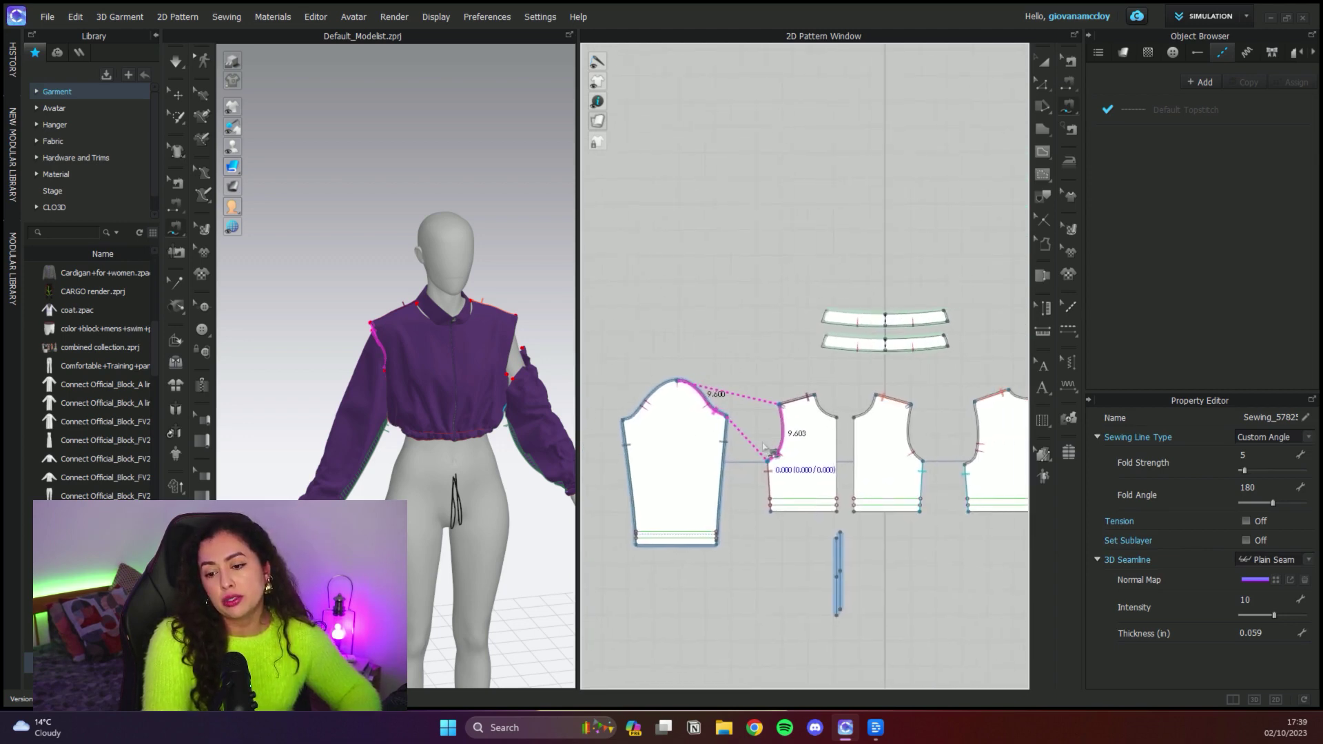
middle_click_drag(933, 458, 854, 473)
scroll(809, 488, "up", 5)
scroll(784, 481, "down", 4)
scroll(963, 481, "up", 5)
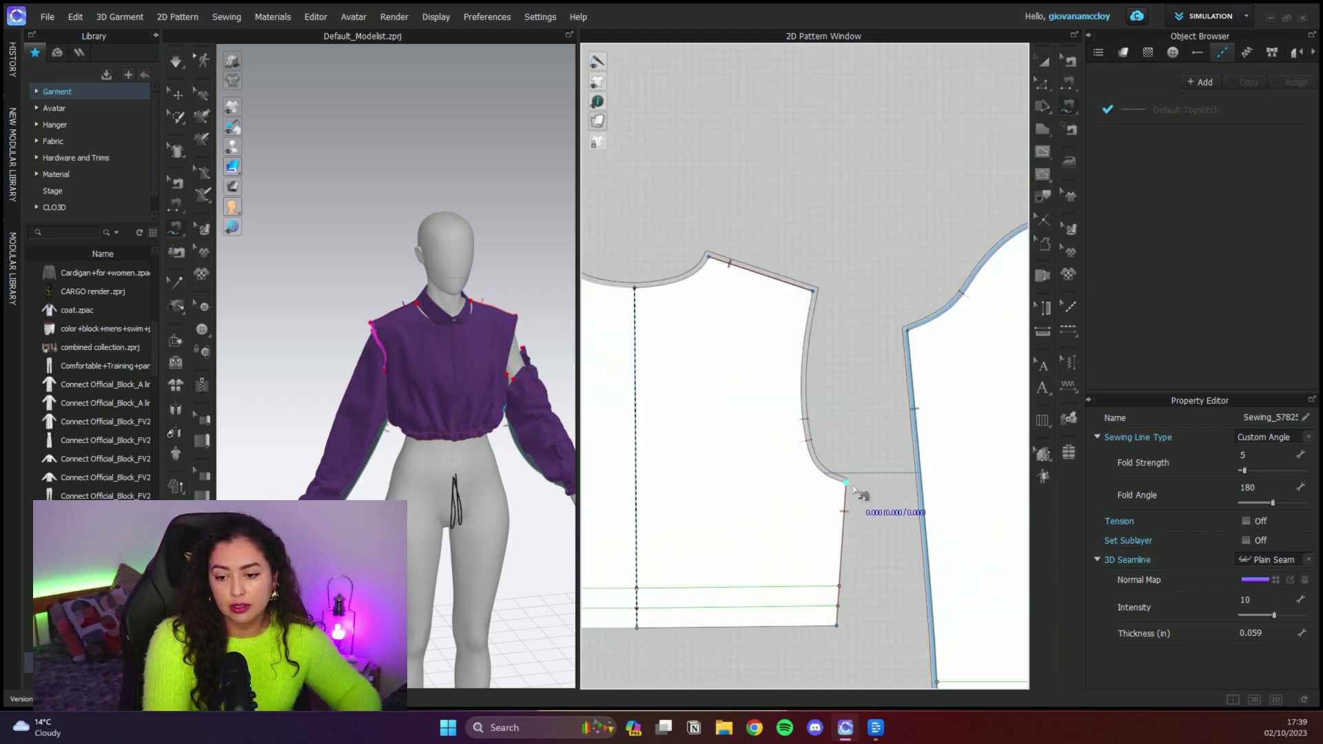
left_click(849, 483)
left_click(818, 295)
scroll(824, 455, "down", 5)
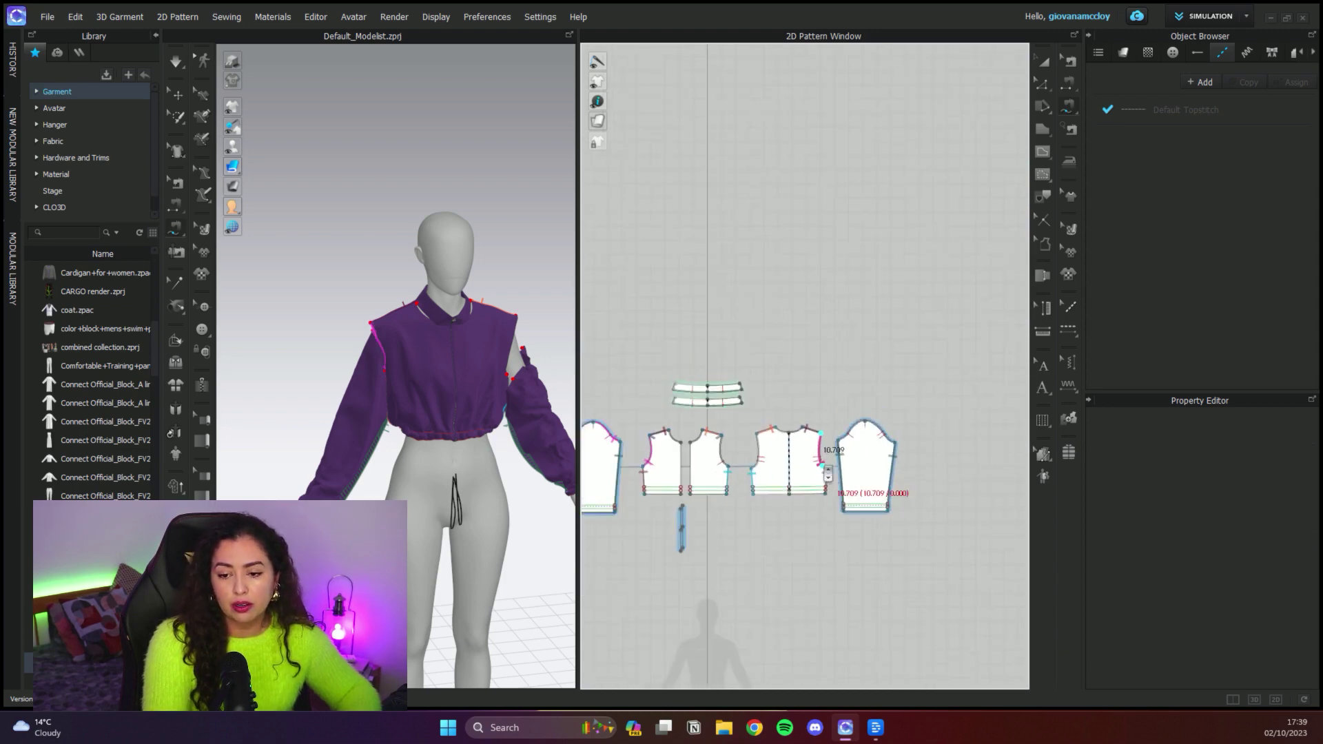
Step: Finish the back armhole seam along the back half of the sleeve cap, from its underarm corner to the top notch
middle_click_drag(826, 455, 1013, 435)
scroll(762, 468, "up", 5)
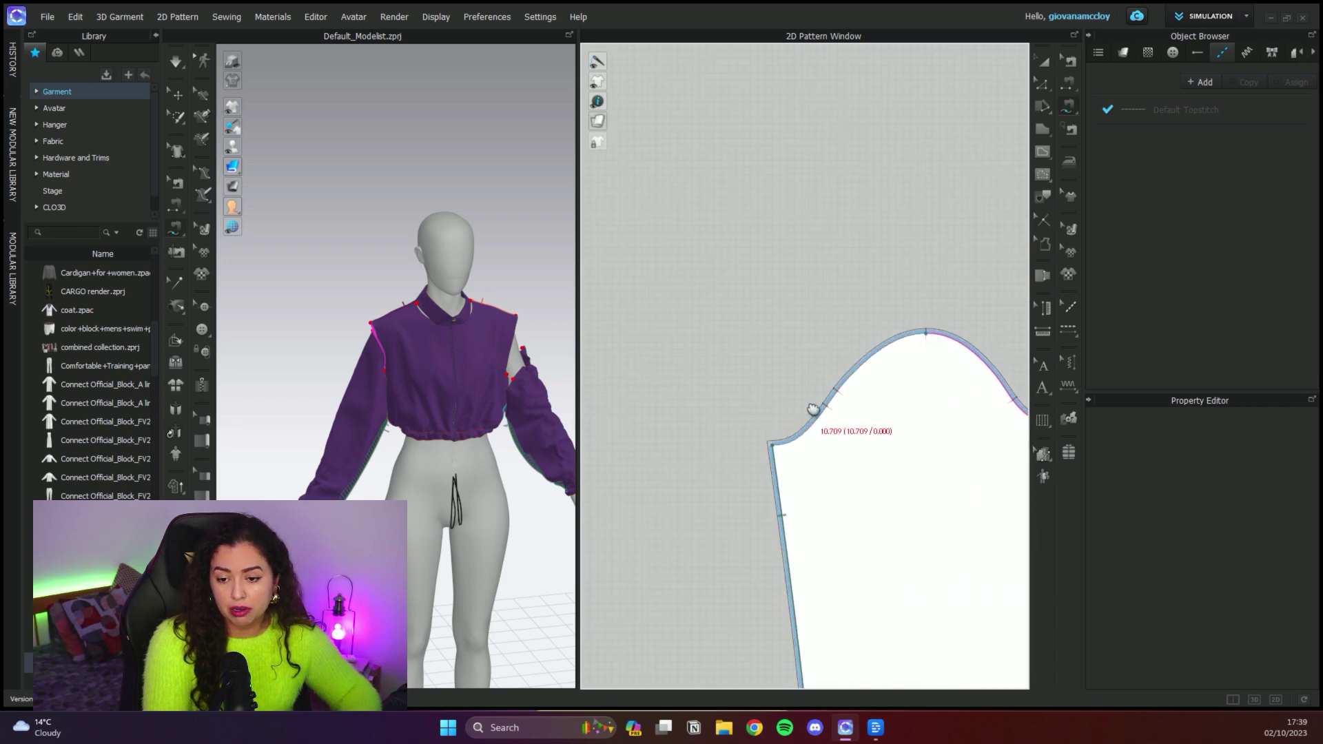
middle_click_drag(814, 409, 705, 437)
left_click(663, 473)
scroll(798, 379, "up", 5)
left_click(862, 337)
scroll(845, 542, "down", 4)
scroll(844, 542, "down", 5)
middle_click_drag(827, 551, 965, 547)
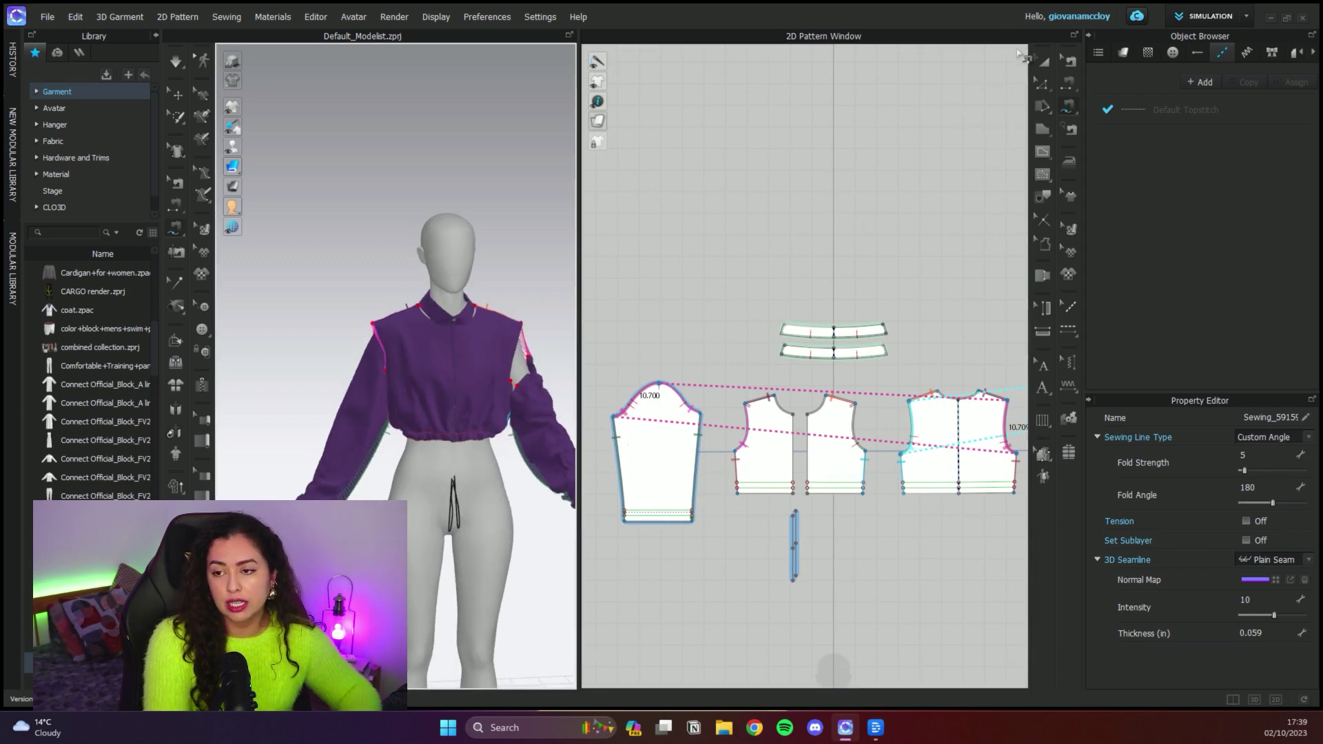
Step: Delete the front and back armhole seams of that sleeve with Edit Sewing
left_click(1070, 62)
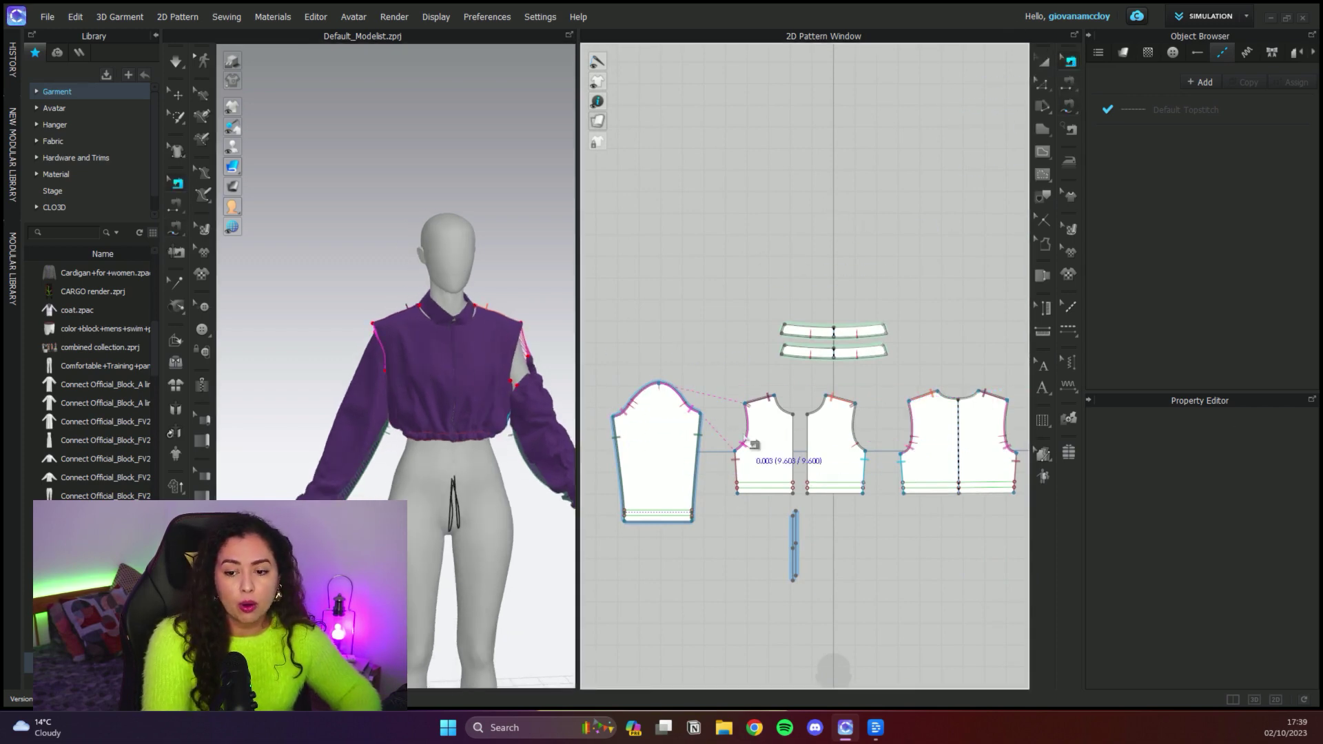
scroll(841, 455, "right", 3)
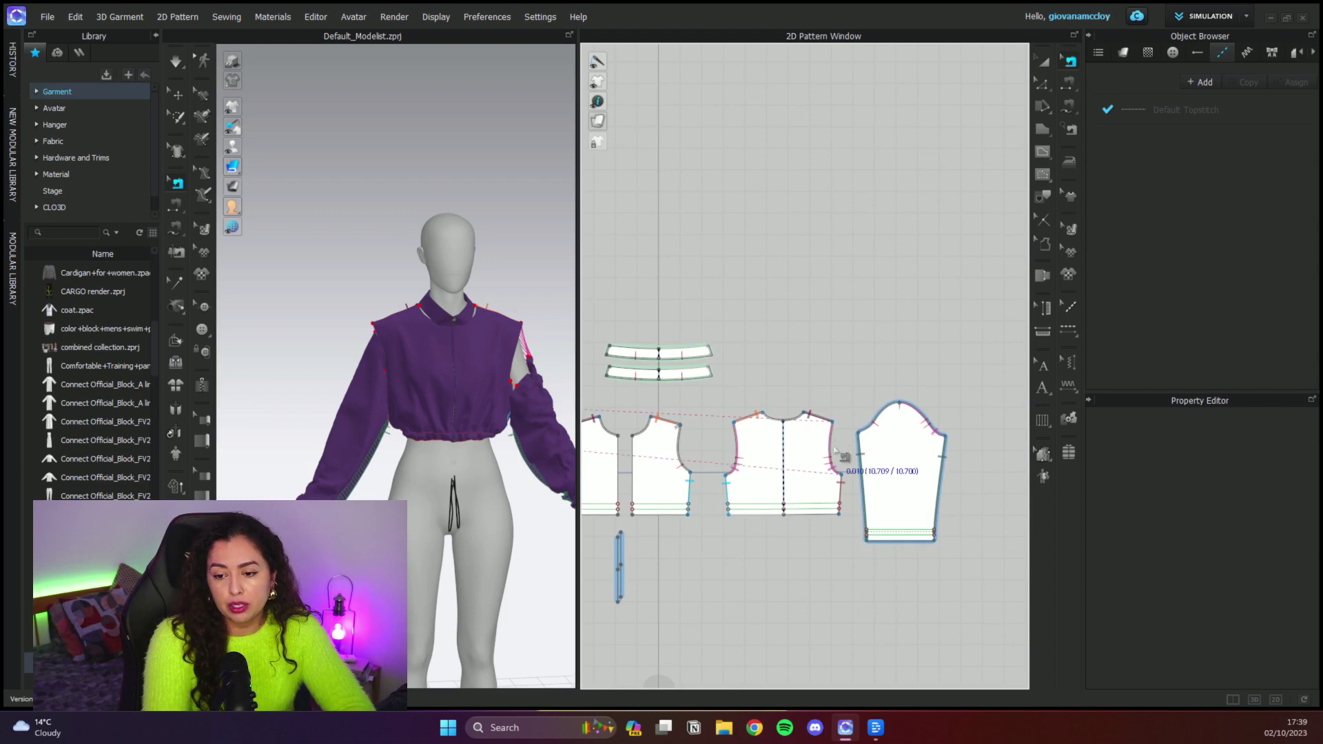
left_click(835, 446)
left_click(870, 349)
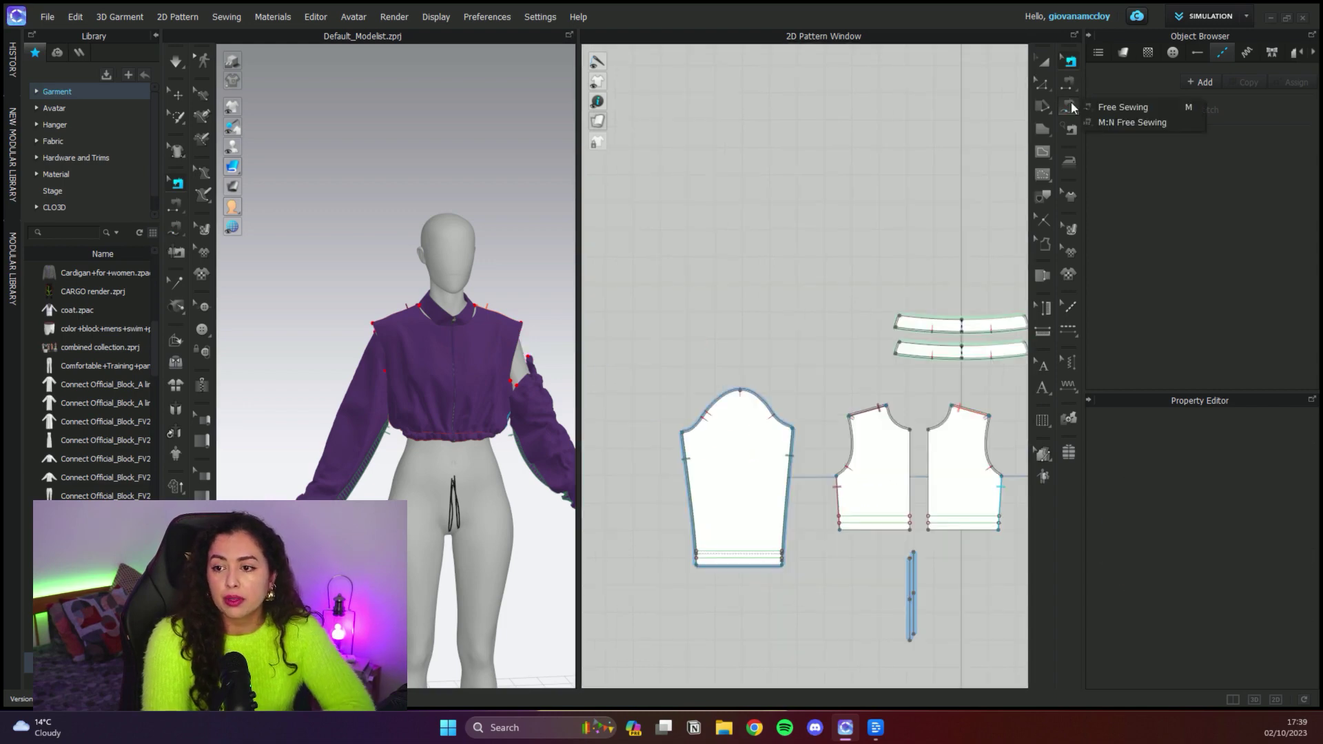
Step: Start M:N Free Sewing and set the whole sleeve cap, from the front underarm corner to the back one, as the M side
left_click(1110, 124)
scroll(826, 452, "up", 2)
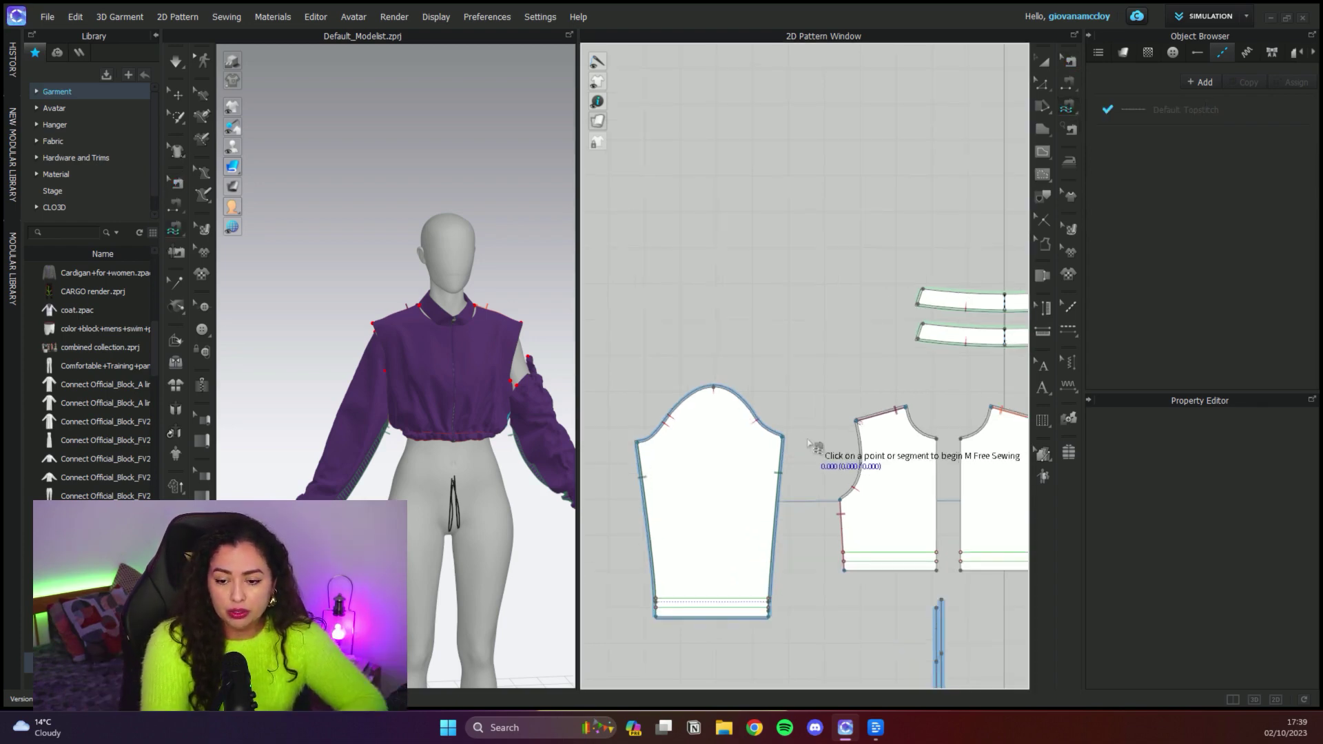
left_click(753, 416)
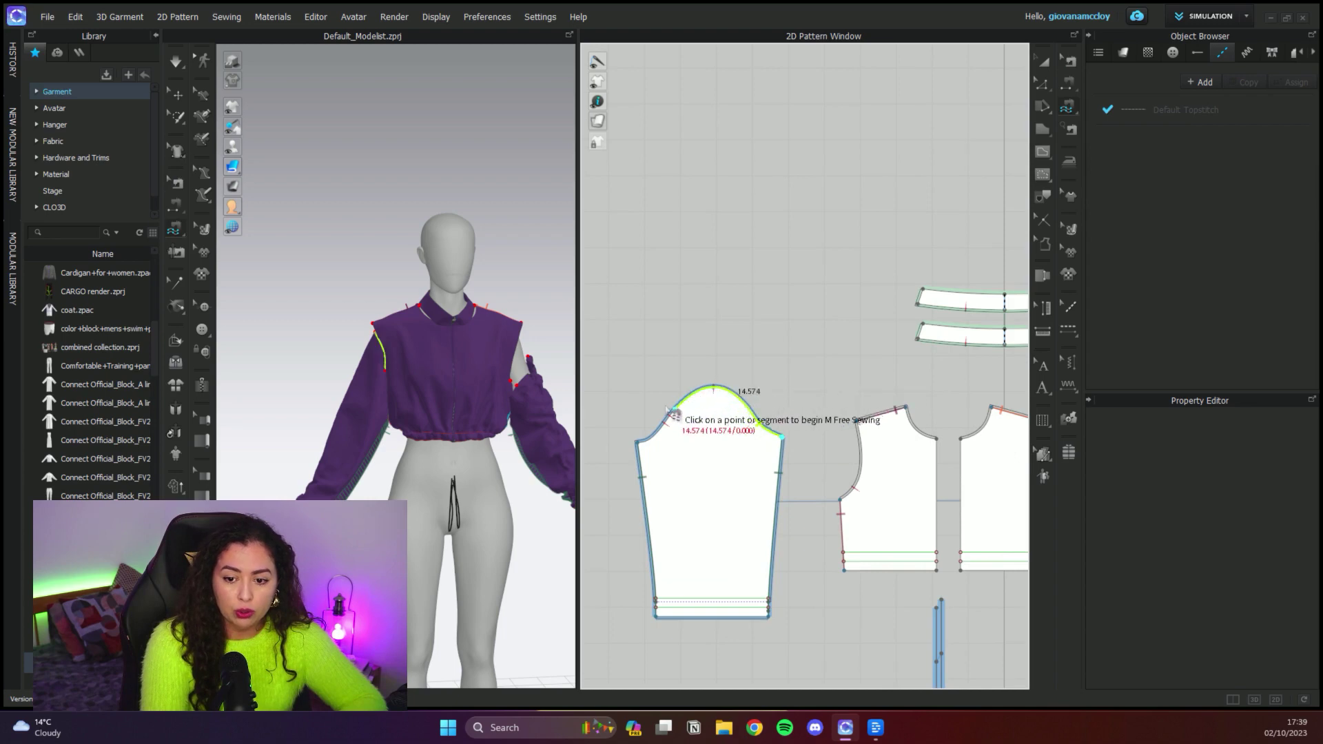
left_click(637, 444)
key("Return")
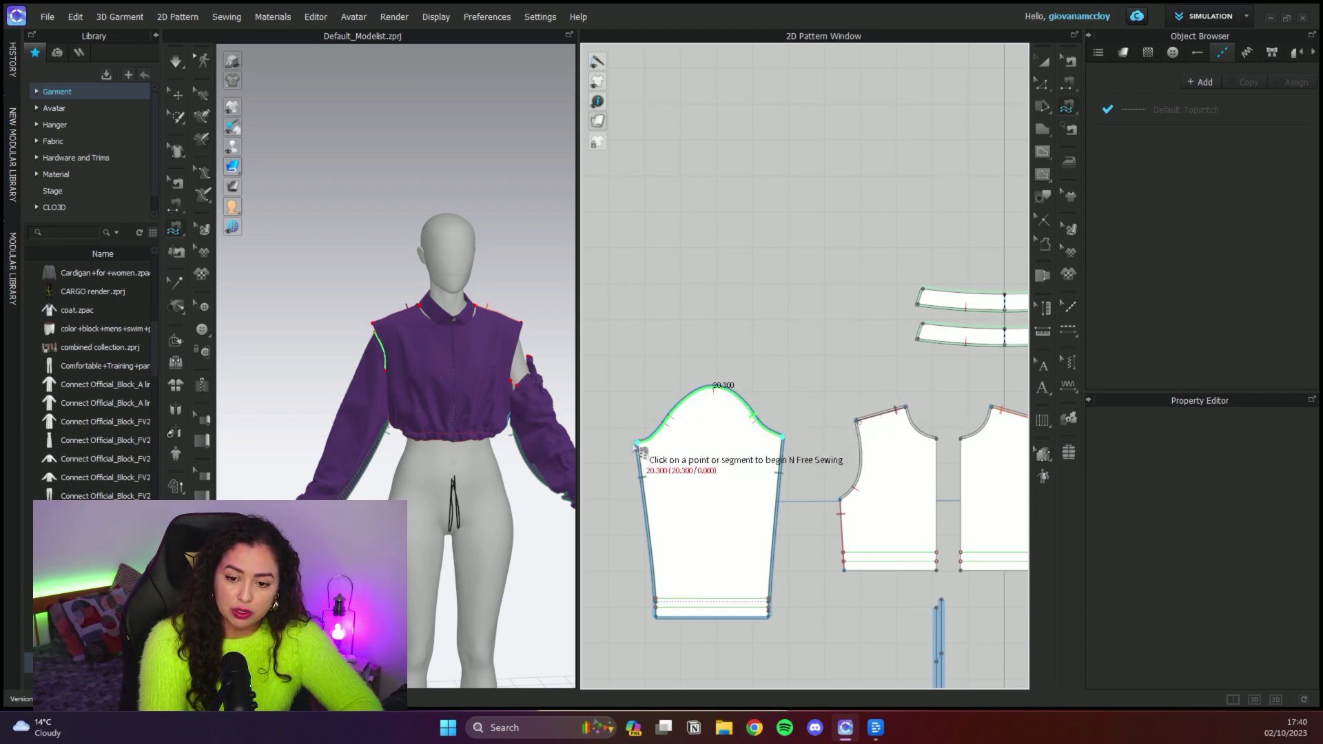
Step: Sew the sleeve cap to the front armhole from underarm to shoulder, continuing along the back armhole from shoulder to underarm
left_click(840, 501)
scroll(862, 433, "down", 4)
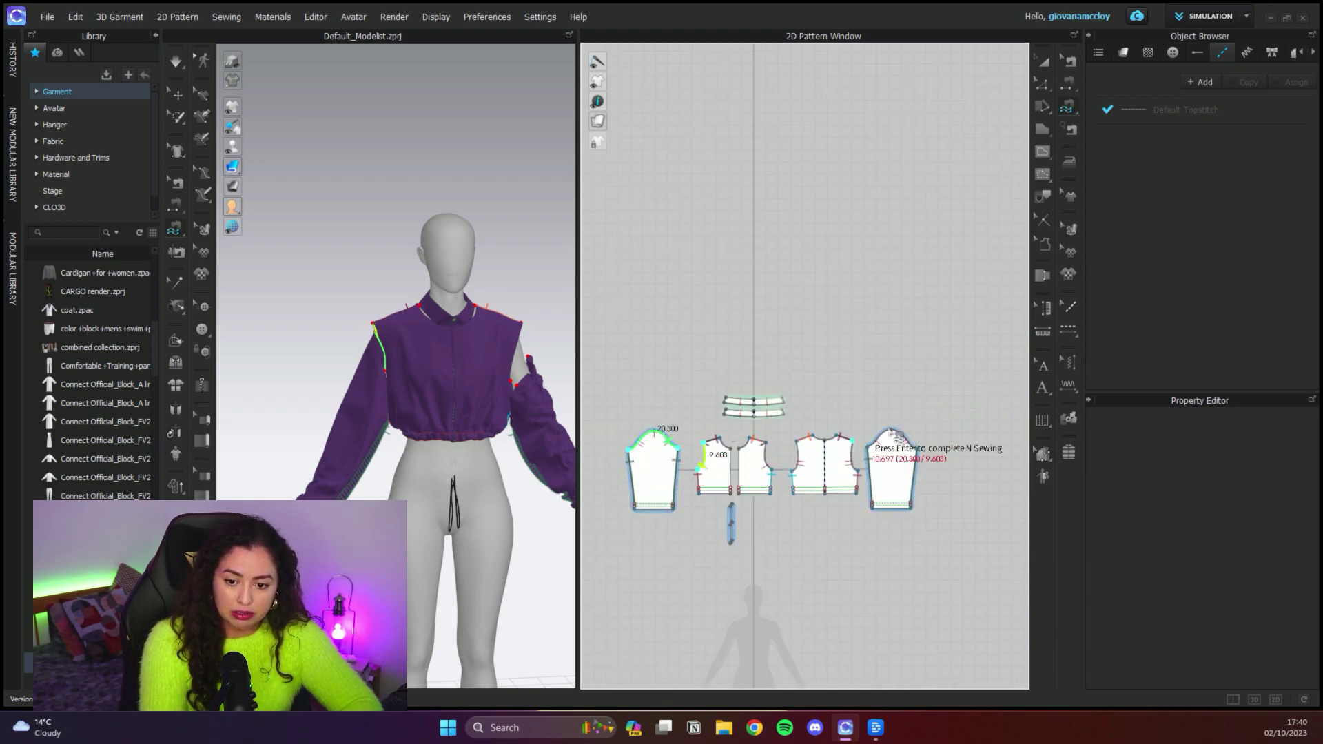
scroll(865, 441, "up", 3)
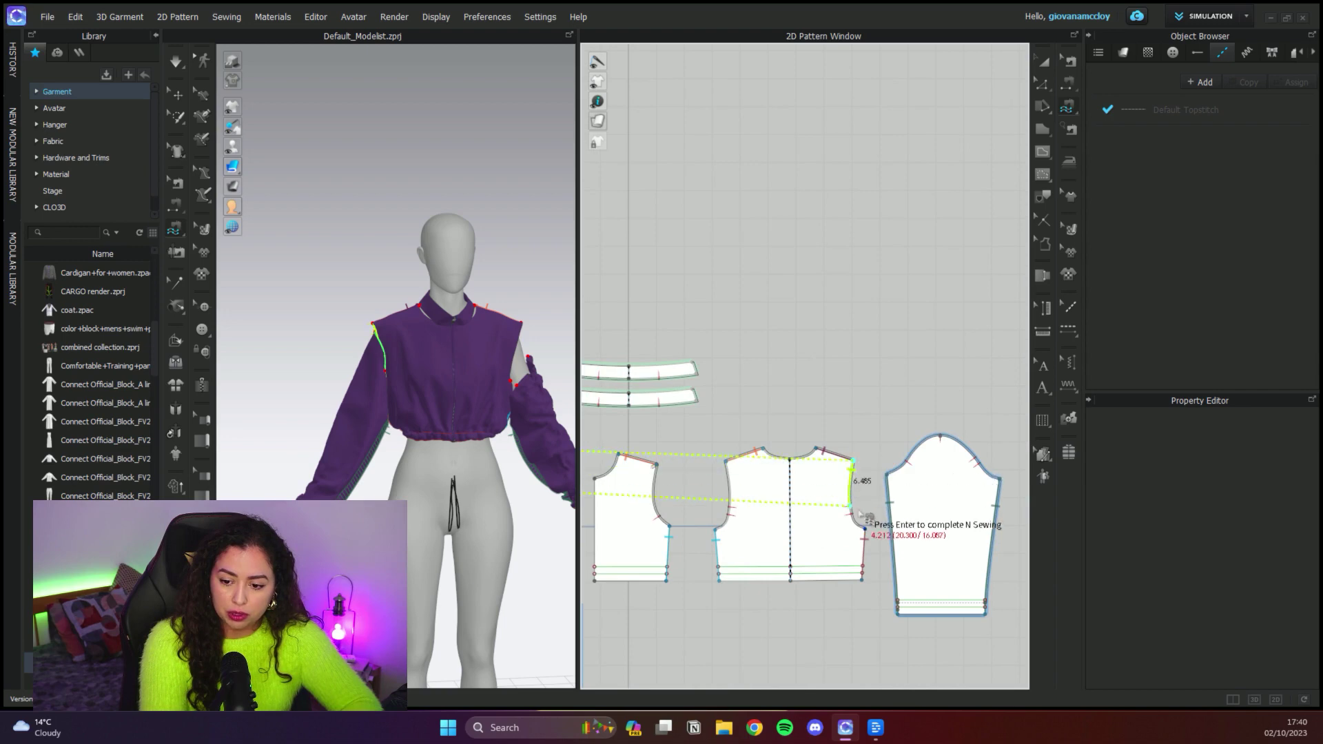
scroll(875, 406, "down", 2)
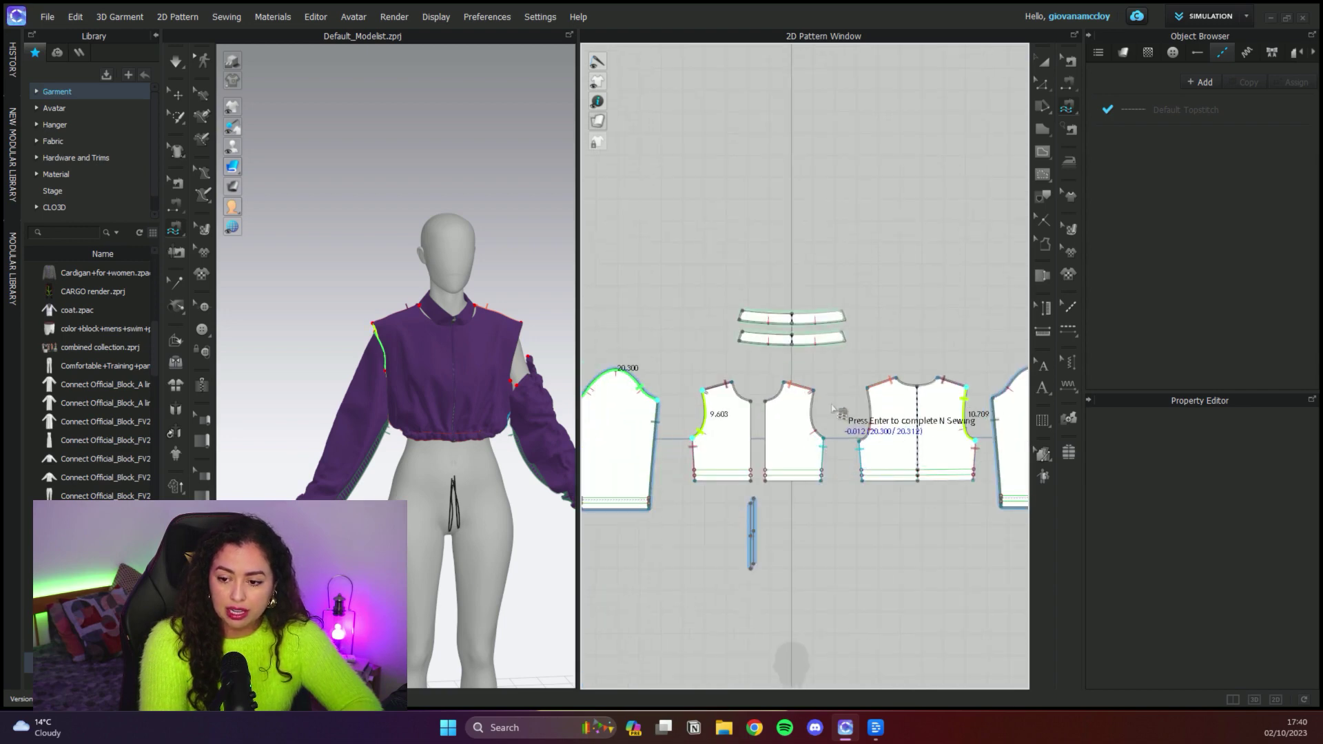
key("Return")
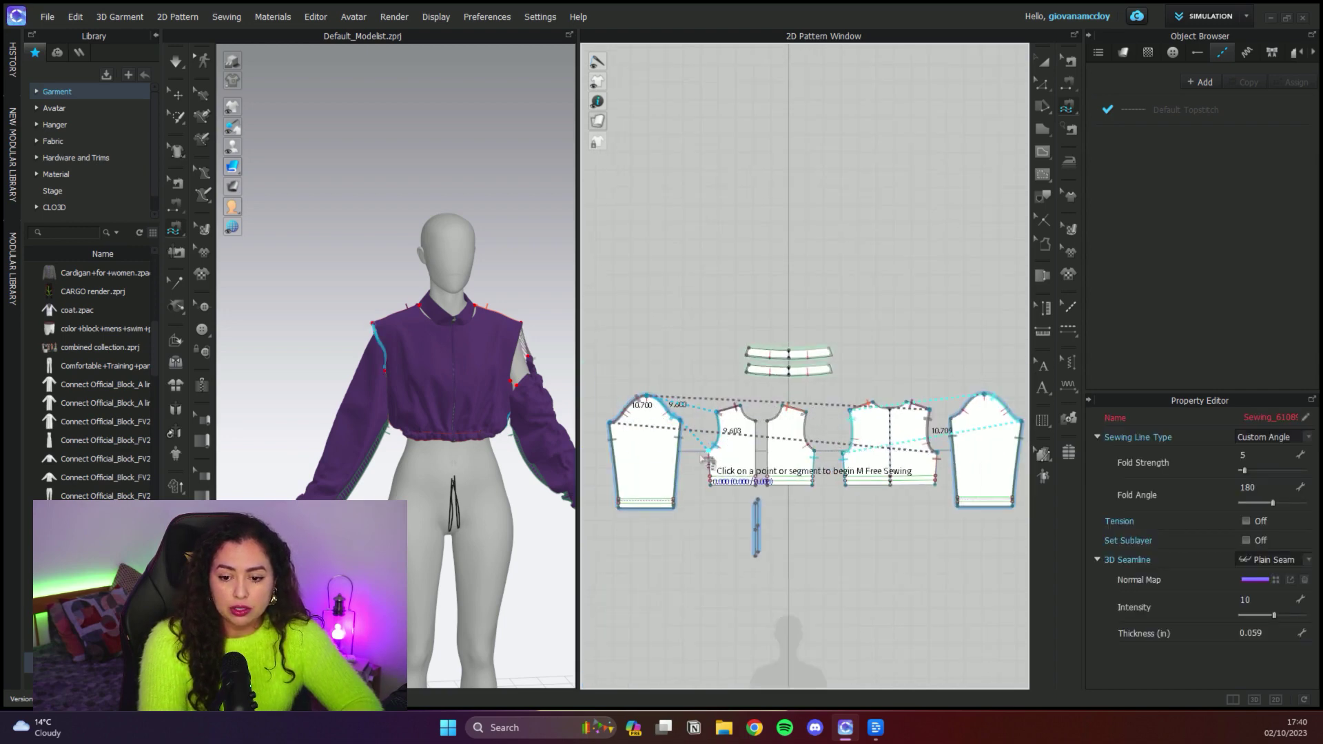
Step: Set the entire bottom edge of the lower collar piece as the M side of a new M:N Free Sewing seam
scroll(768, 393, "up", 2)
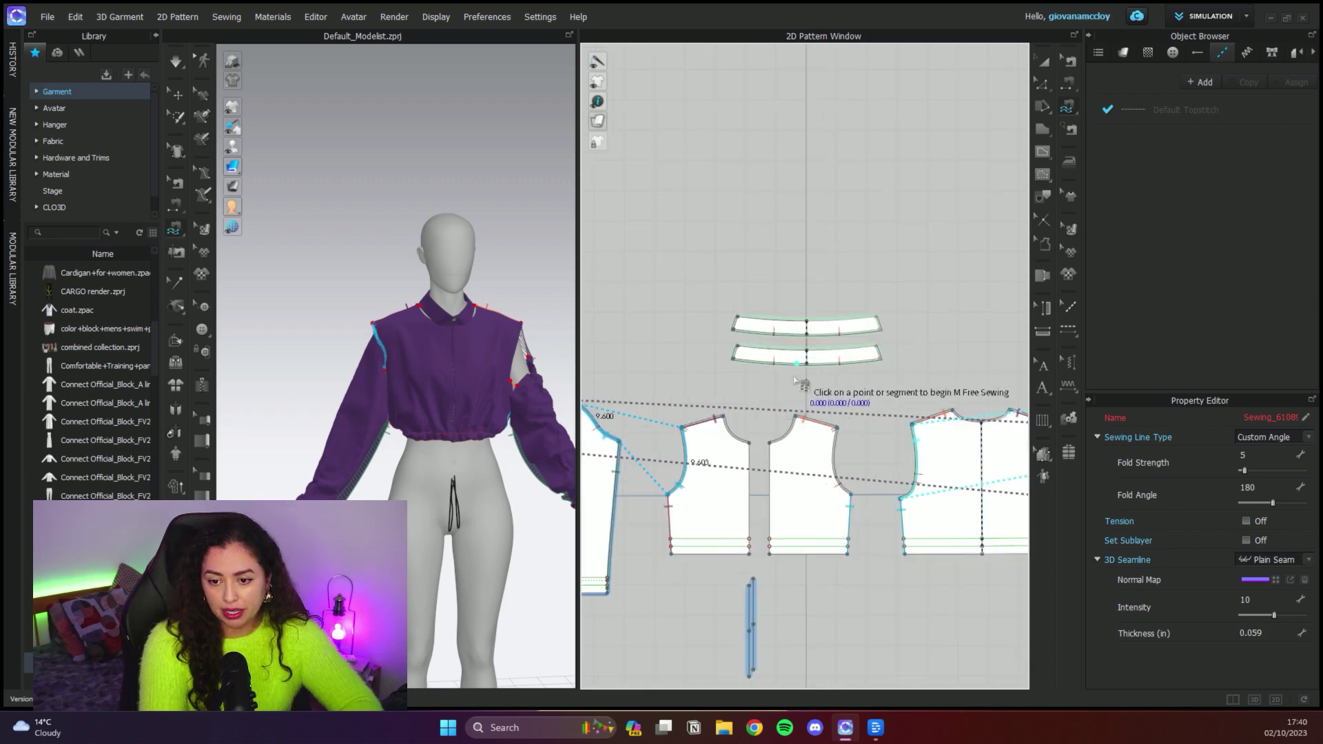
scroll(803, 396, "up", 2)
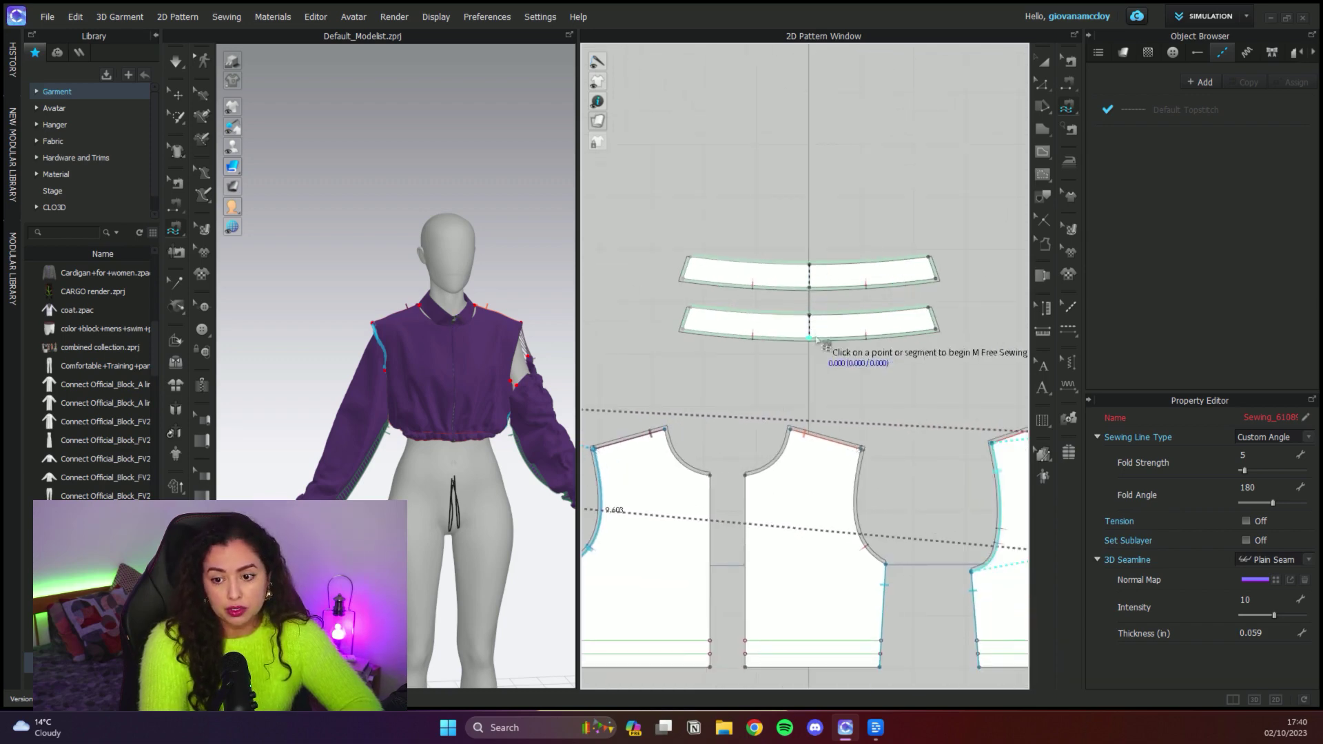
left_click(683, 330)
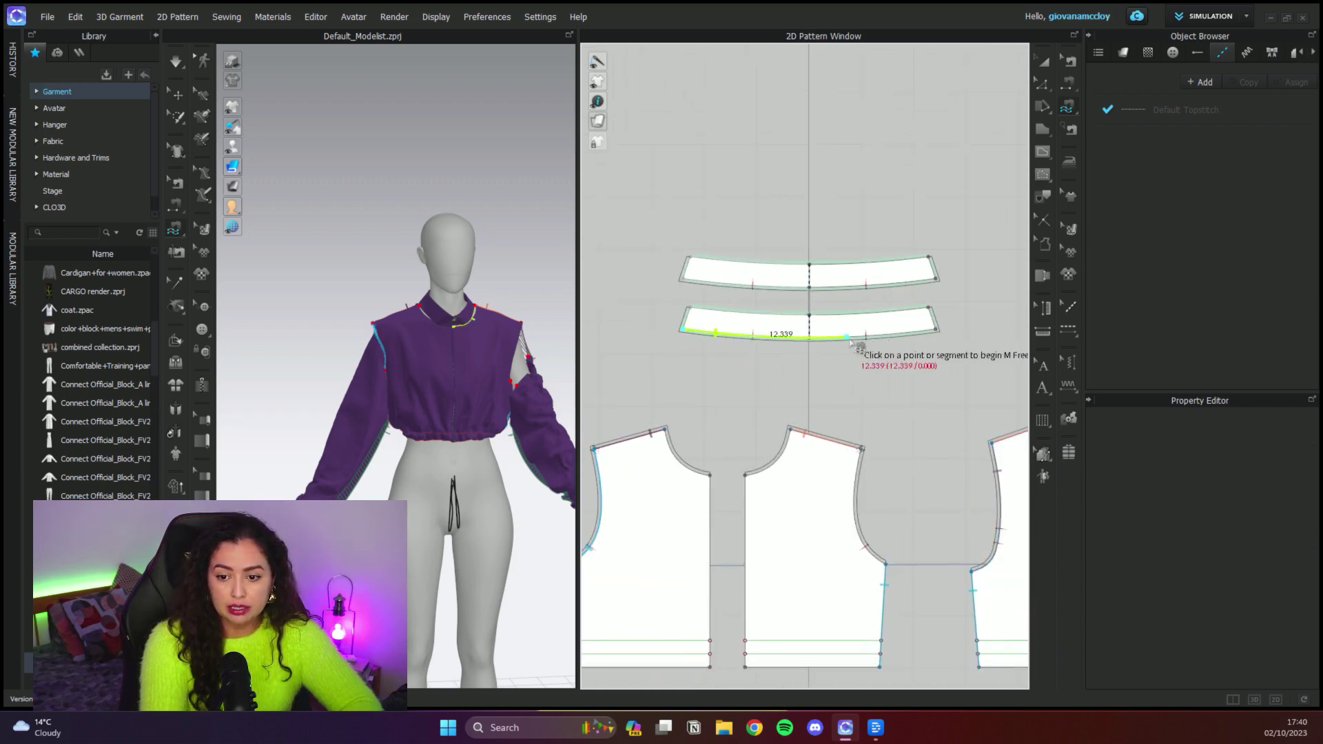
left_click(935, 330)
Step: Sew the collar edge in sequence to one front neckline, the back neckline and the other front neckline, and complete the seam
left_click(746, 476)
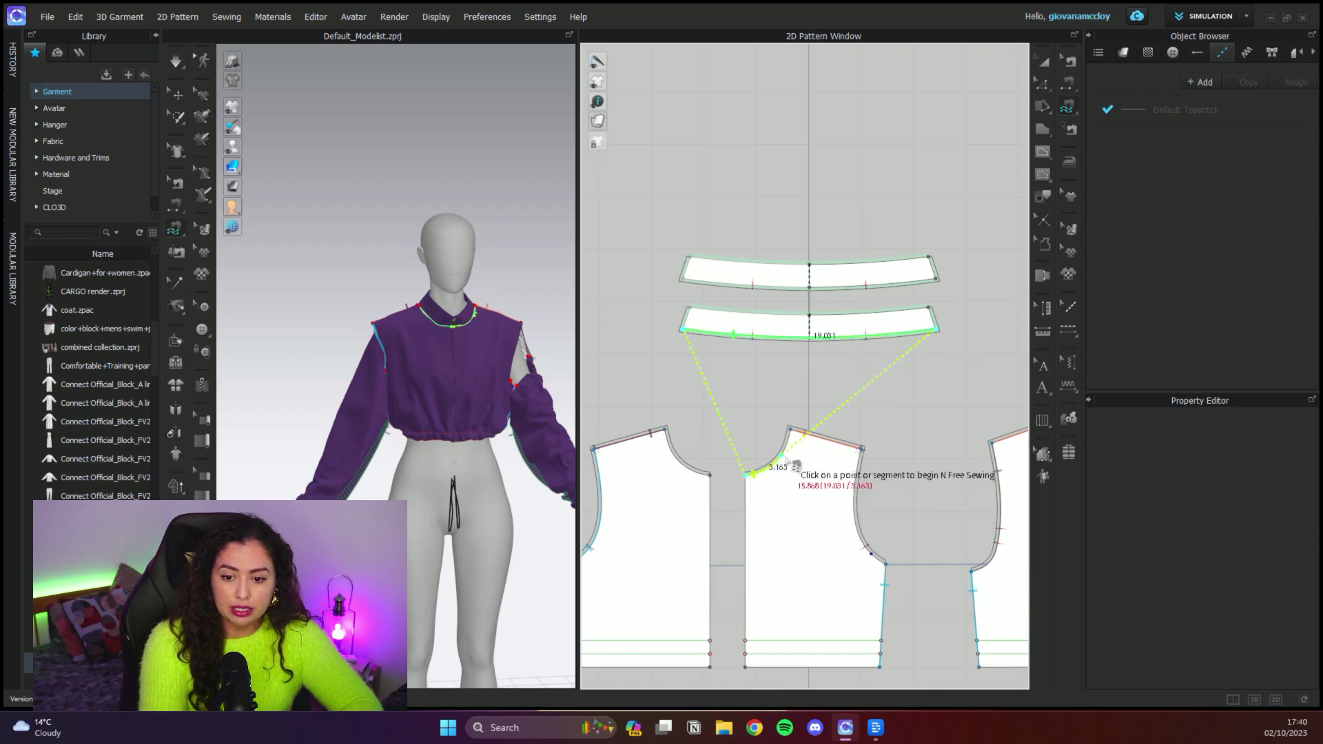
left_click(791, 431)
scroll(807, 431, "down", 2)
mouse_move(904, 398)
middle_mouse_down()
mouse_move(749, 393)
mouse_move(914, 391)
middle_mouse_up()
left_click(819, 415)
left_click(885, 416)
left_click(668, 426)
key("Return")
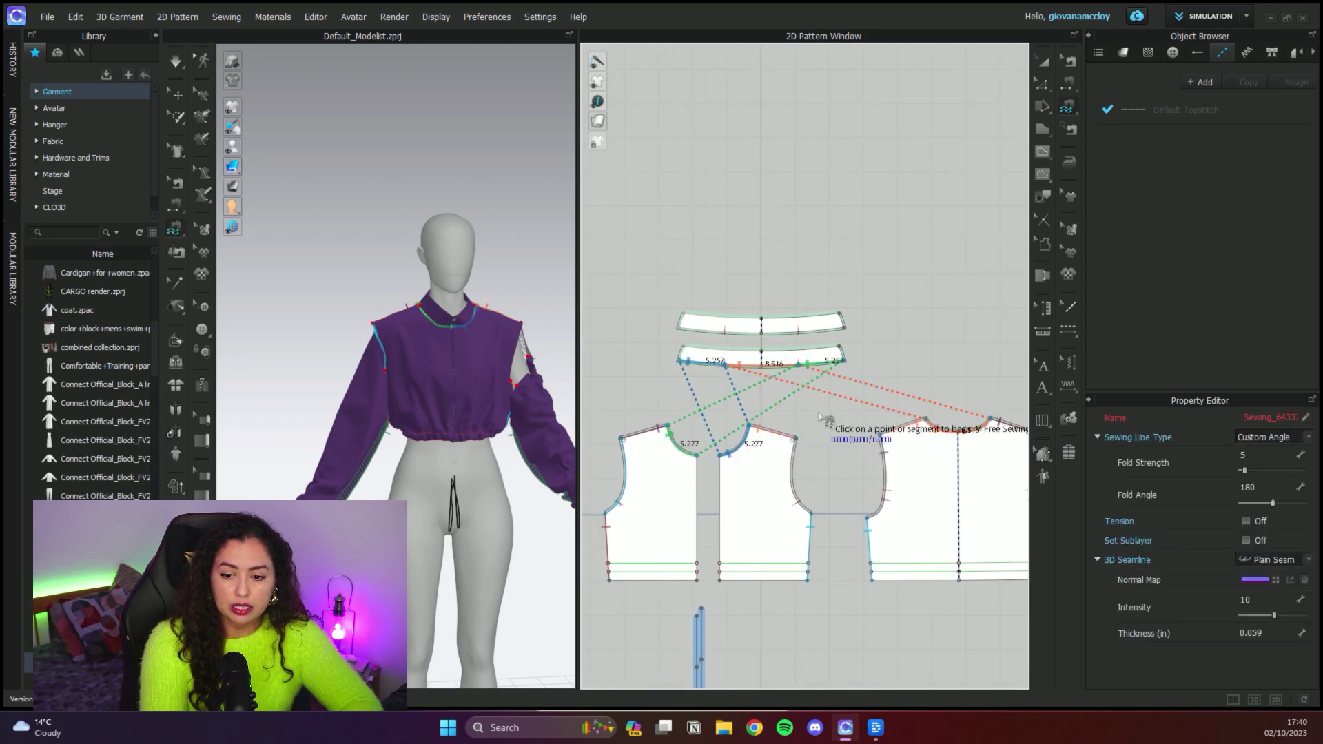
Step: Examine how the collar's bottom edge is matched to the front and back necklines in the 2D pattern
scroll(725, 374, "up", 3)
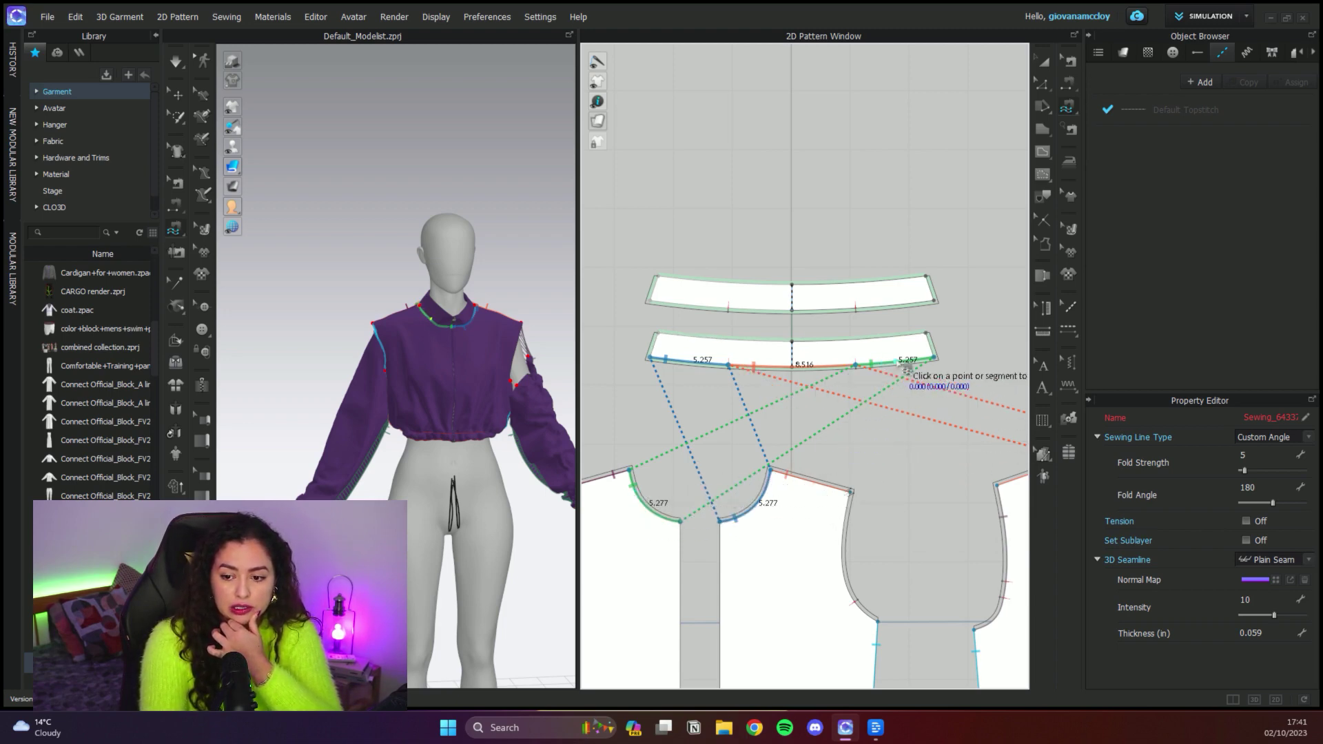
scroll(862, 445, "down", 4)
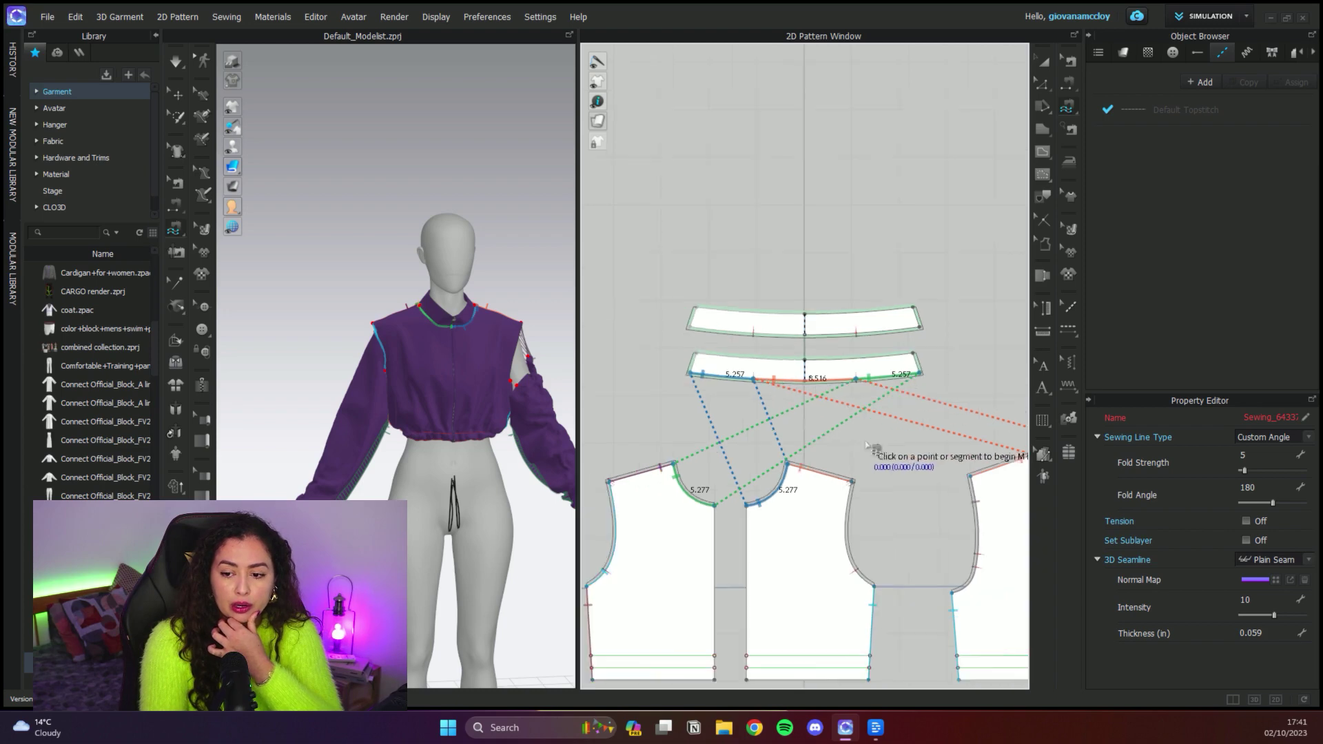
middle_click_drag(892, 464, 773, 410)
scroll(765, 472, "down", 3)
scroll(760, 458, "up", 2)
scroll(780, 414, "up", 2)
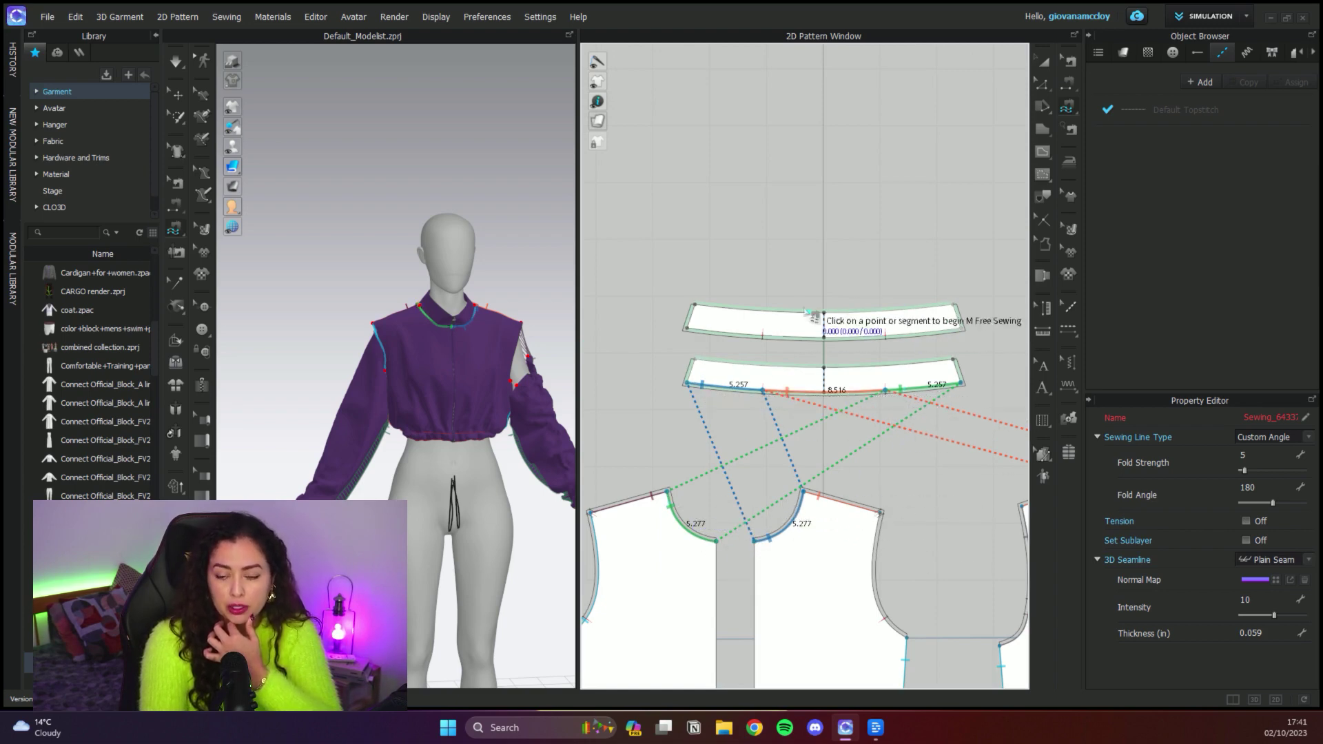
scroll(1013, 308, "down", 5)
Step: Inspect the sewn front armhole of the other sleeve up close in 3D and simulate the garment to close the seam
scroll(457, 364, "up", 8)
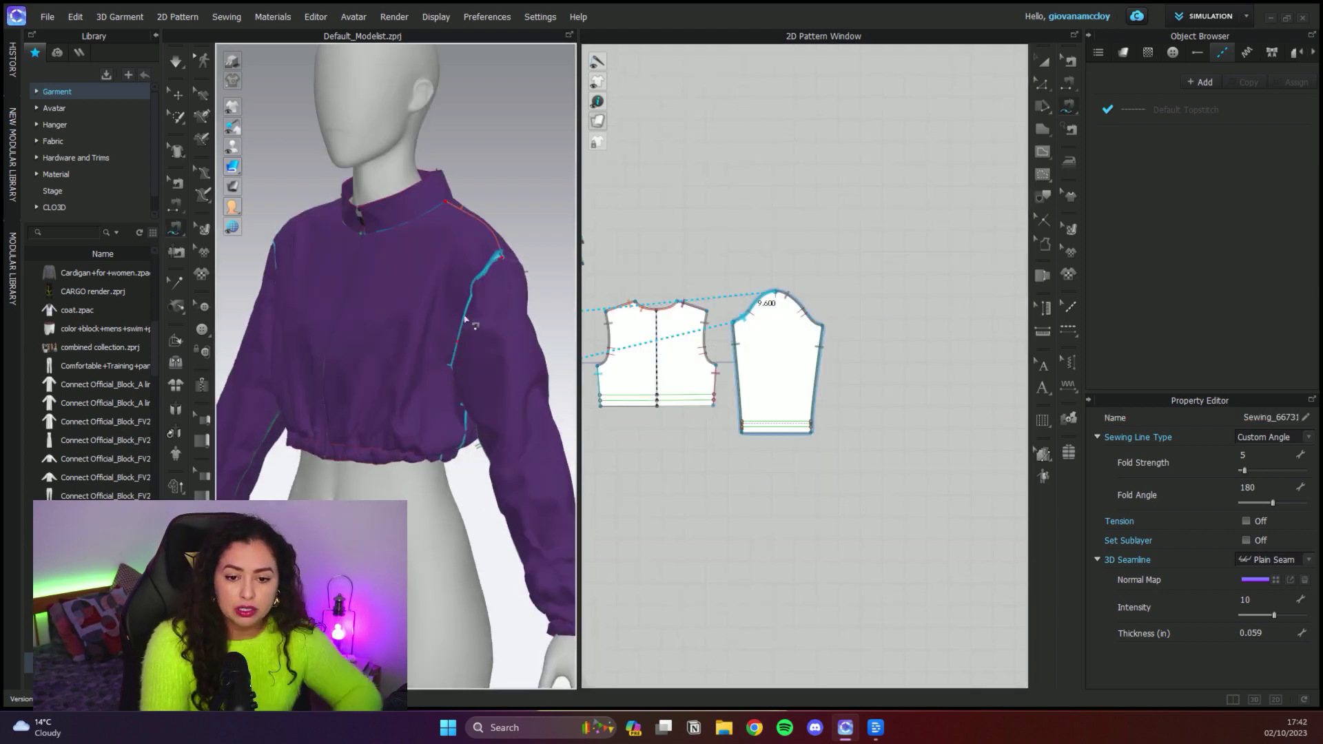
middle_click_drag(383, 318, 442, 329)
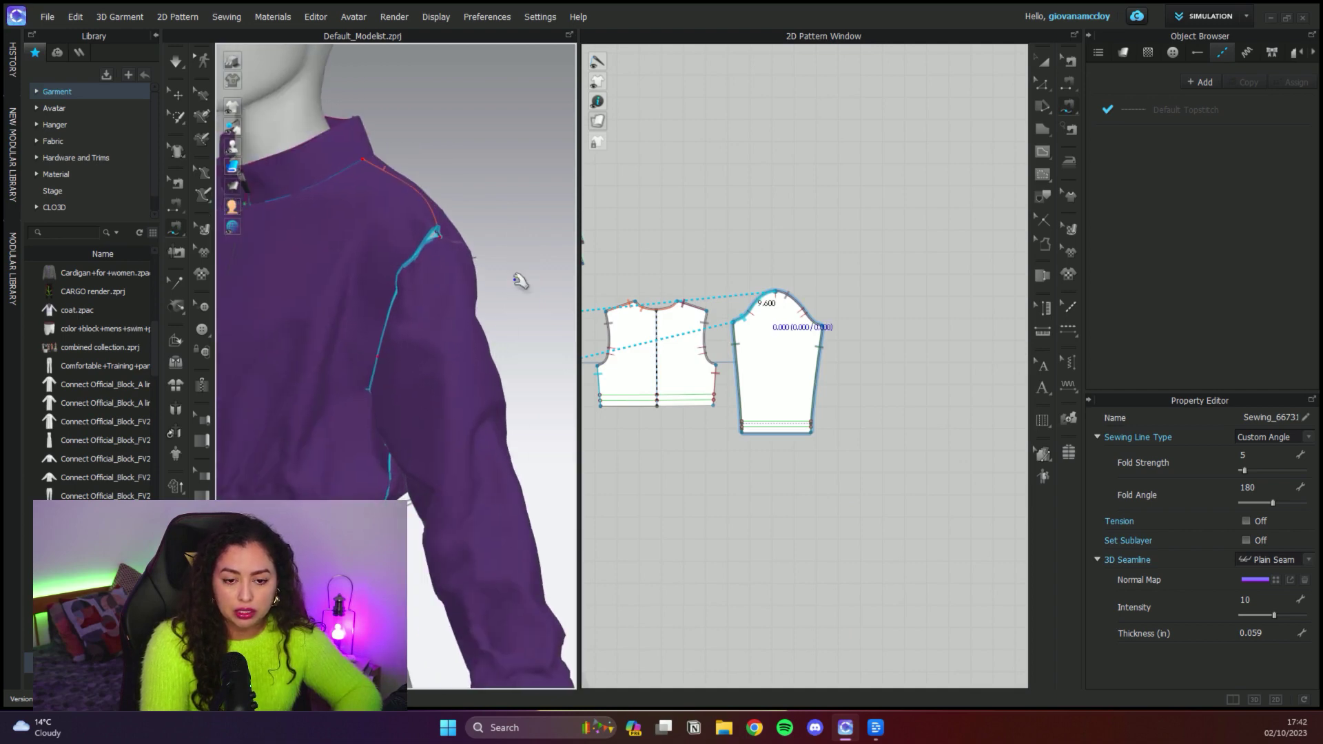
key("space")
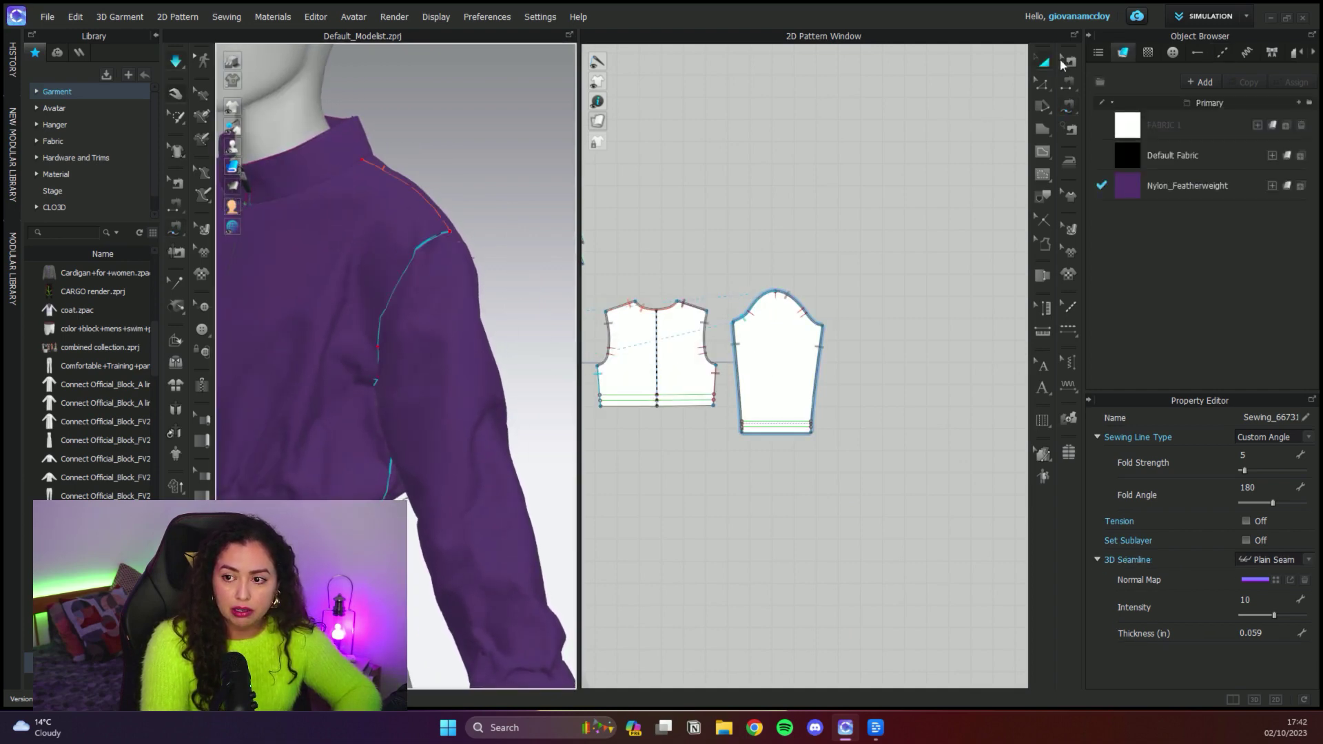
Step: Select the back shoulder seam with Edit Sewing and inspect the shoulder and sleeve seams in 3D
left_click(1070, 62)
left_click(696, 310)
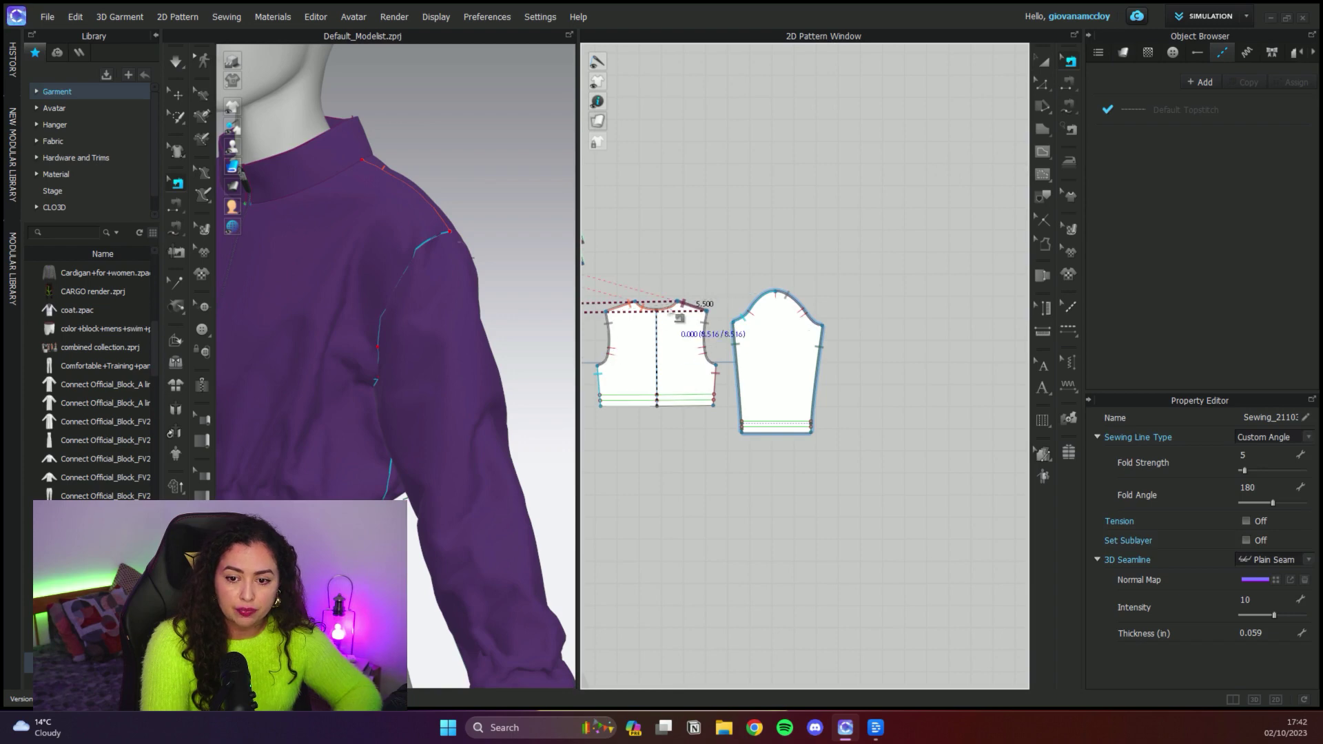
right_click_drag(464, 307, 477, 275)
left_click(477, 140)
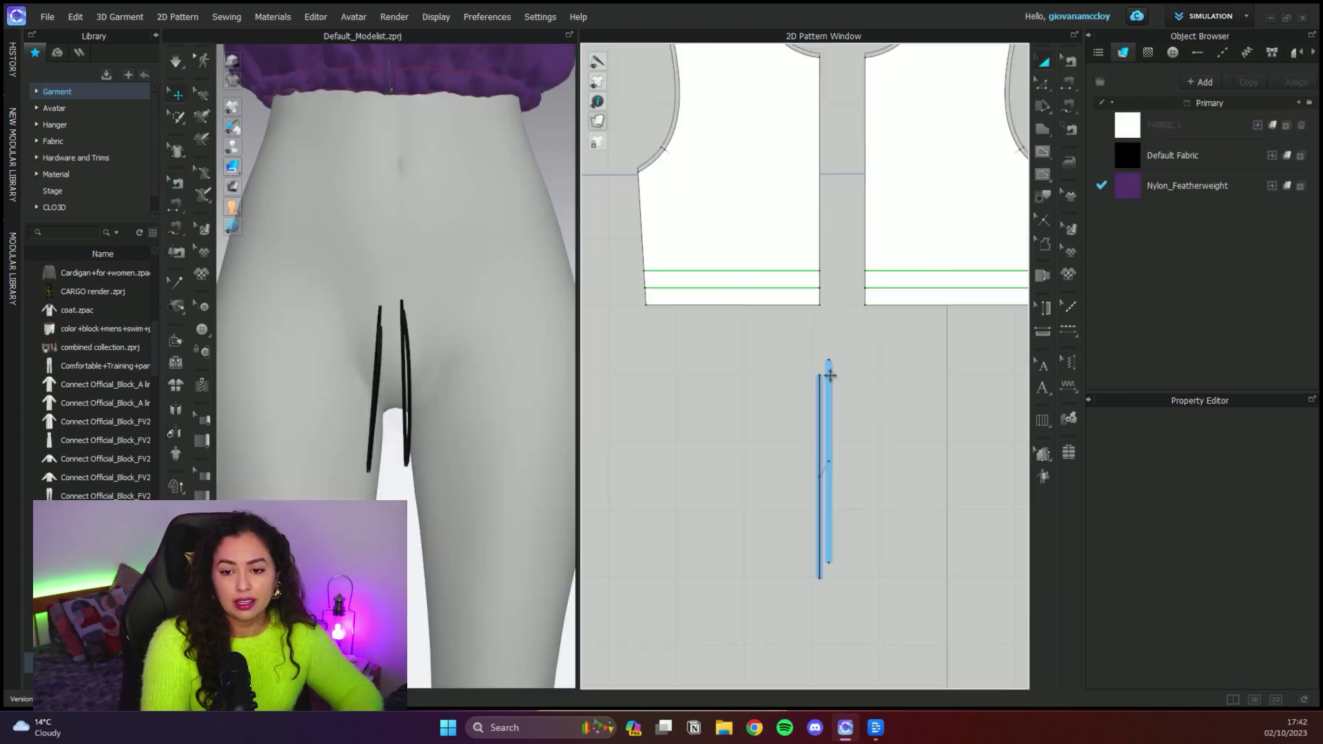
Step: Sew the top end of the right drawcord to the lower hem line of the adjacent front piece with Free Sewing
left_click(829, 372)
middle_click_drag(906, 432, 819, 432)
left_click(709, 255)
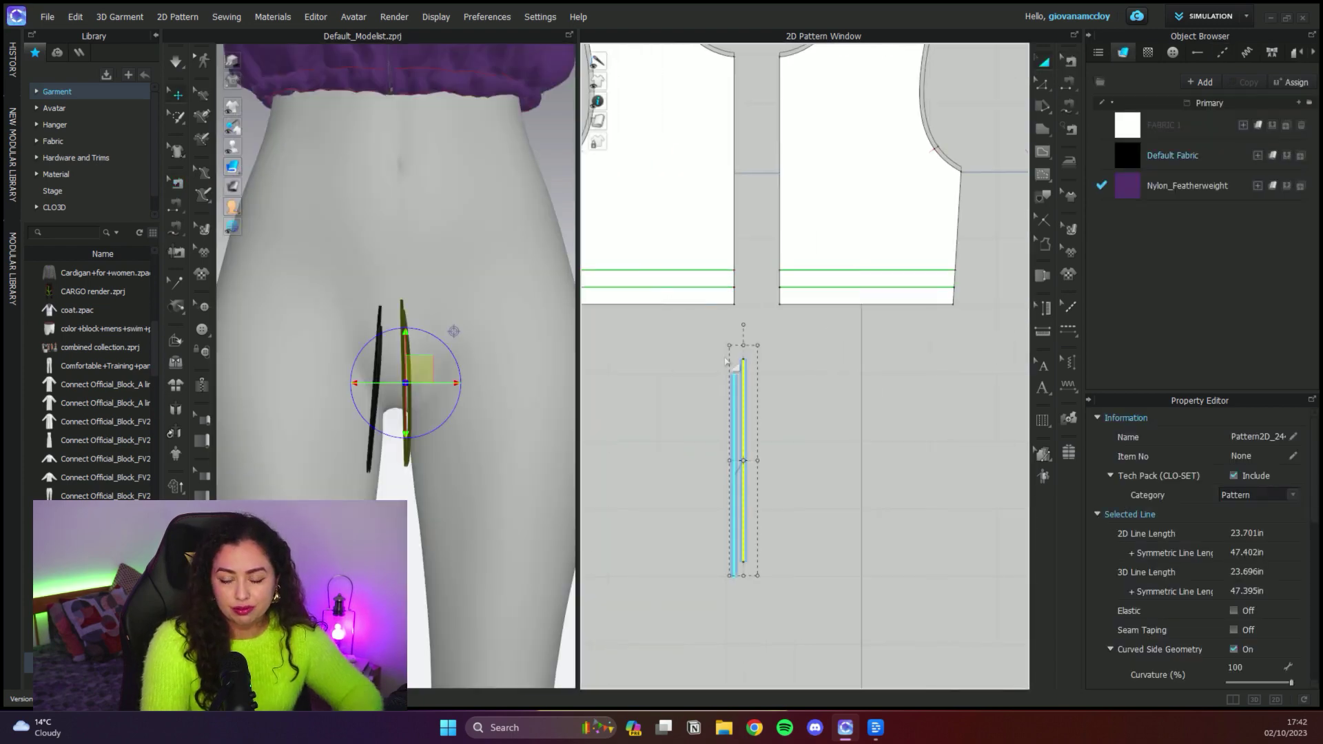
left_click(724, 370)
left_click(742, 370)
key("m")
scroll(775, 341, "up", 8)
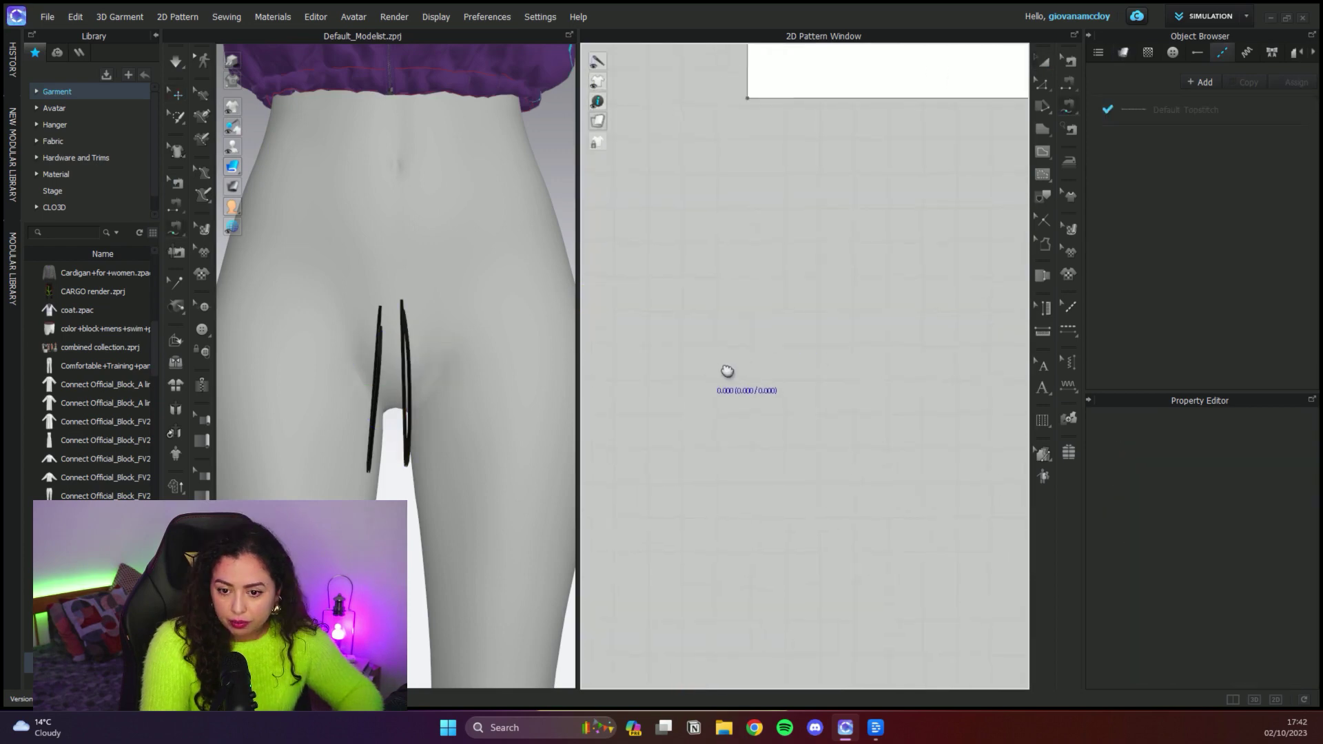
middle_click_drag(708, 367, 888, 376)
scroll(888, 375, "up", 4)
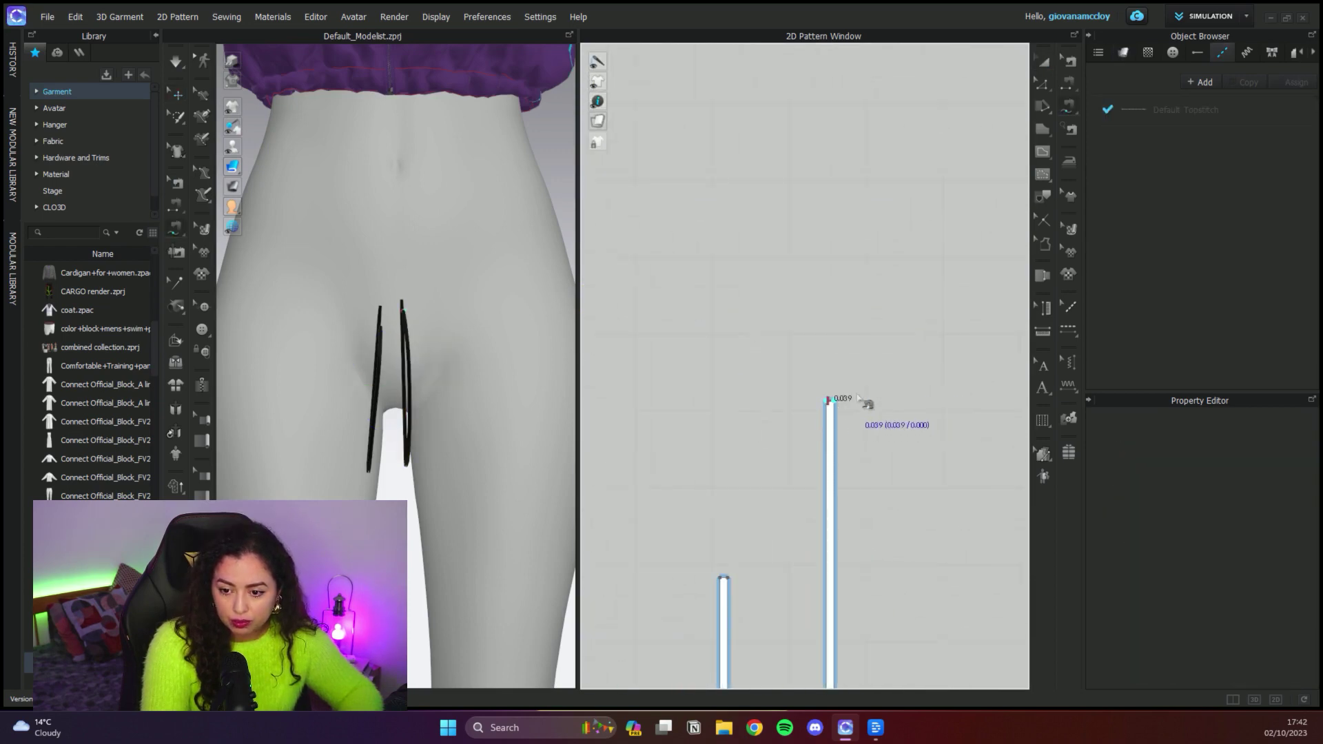
scroll(846, 408, "down", 5)
left_click(791, 247)
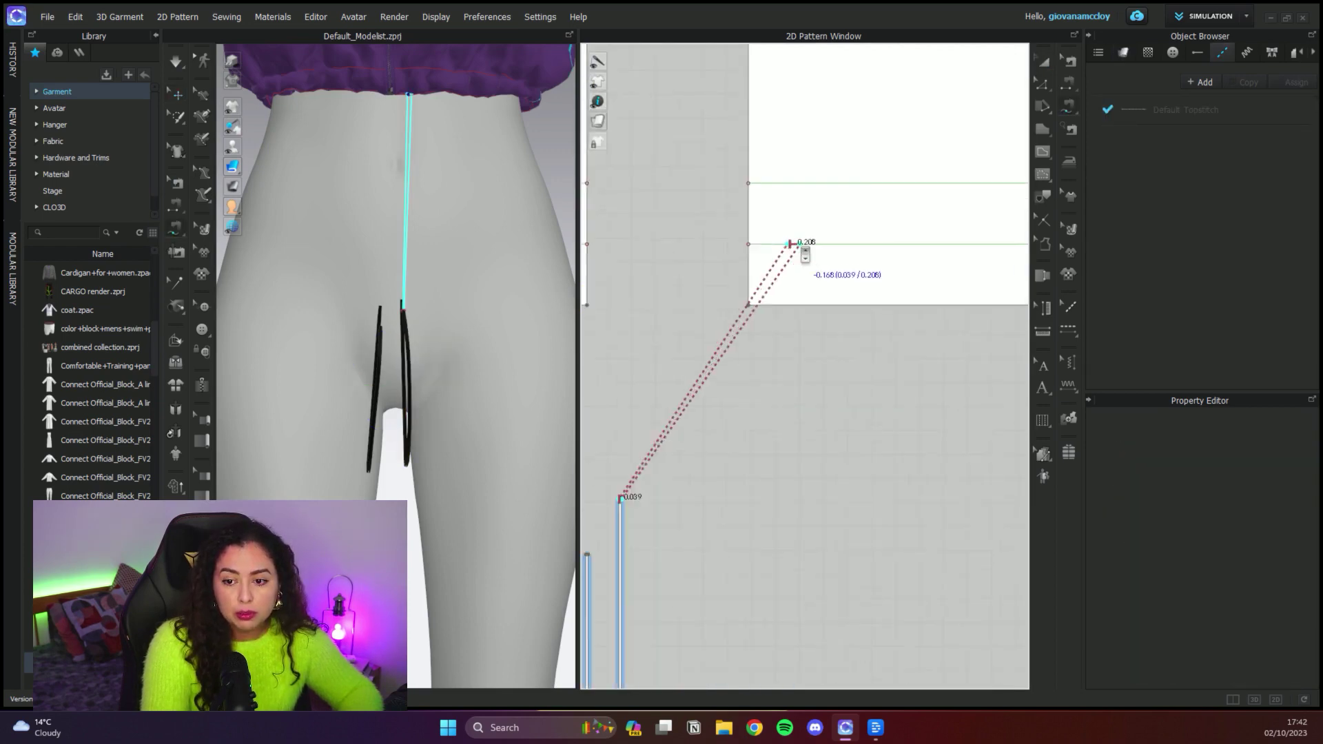
scroll(798, 246, "up", 5)
left_click(751, 239)
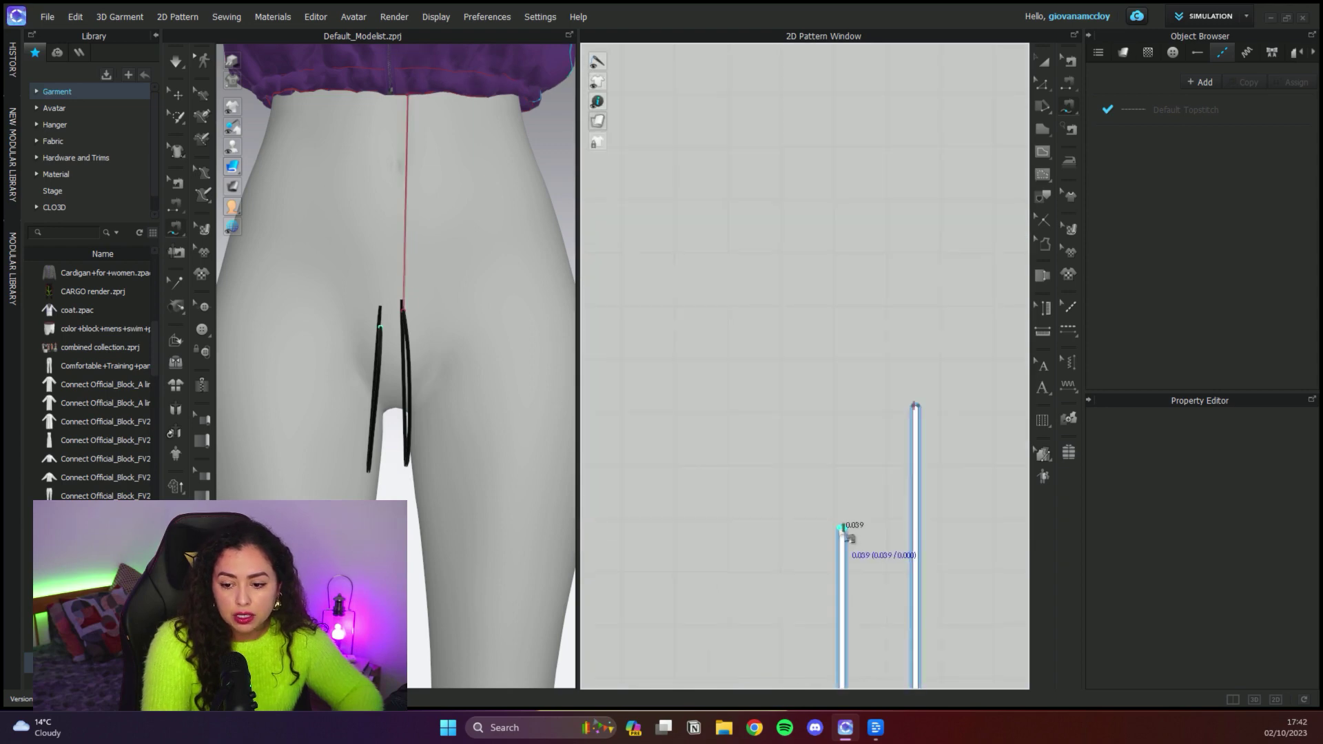
Step: Sew the left drawcord's top end to the other front's lower hem line near the zipper edge, about 0.039 in wide
scroll(810, 388, "down", 4)
middle_click_drag(843, 617, 845, 515)
scroll(804, 535, "up", 6)
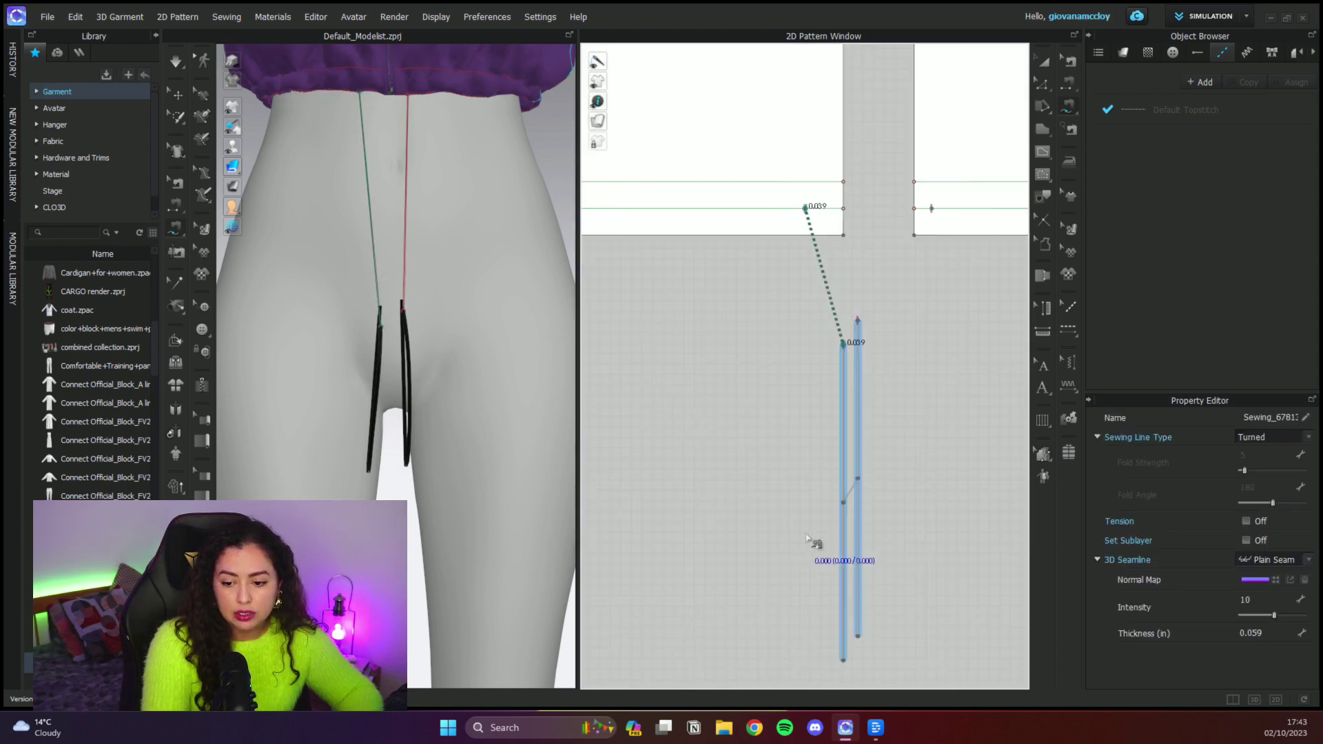
Step: Sew the right drawcord's top end to its own bottom end with Segment Sewing so it forms a loop
middle_click_drag(888, 566, 835, 495)
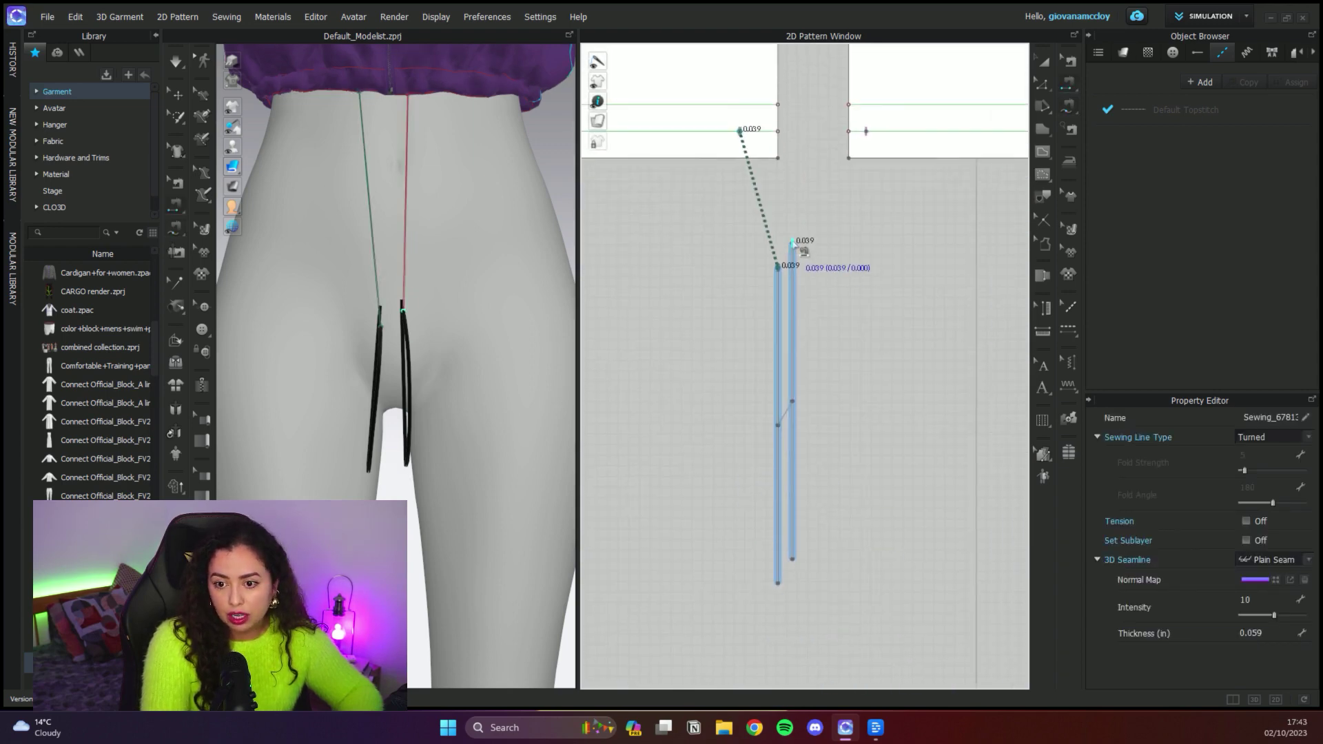
scroll(789, 250, "up", 4)
scroll(791, 244, "up", 6)
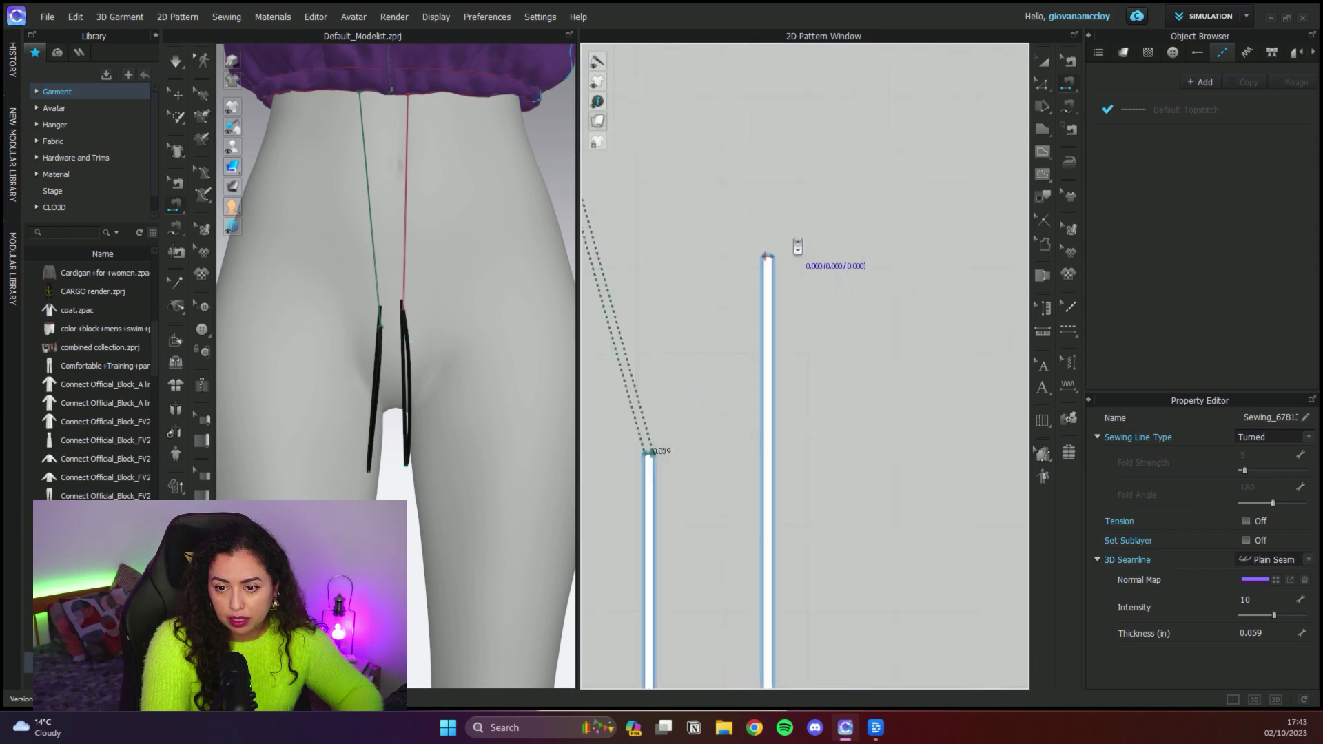
left_click(766, 262)
scroll(799, 339, "down", 5)
middle_click_drag(835, 593, 841, 172)
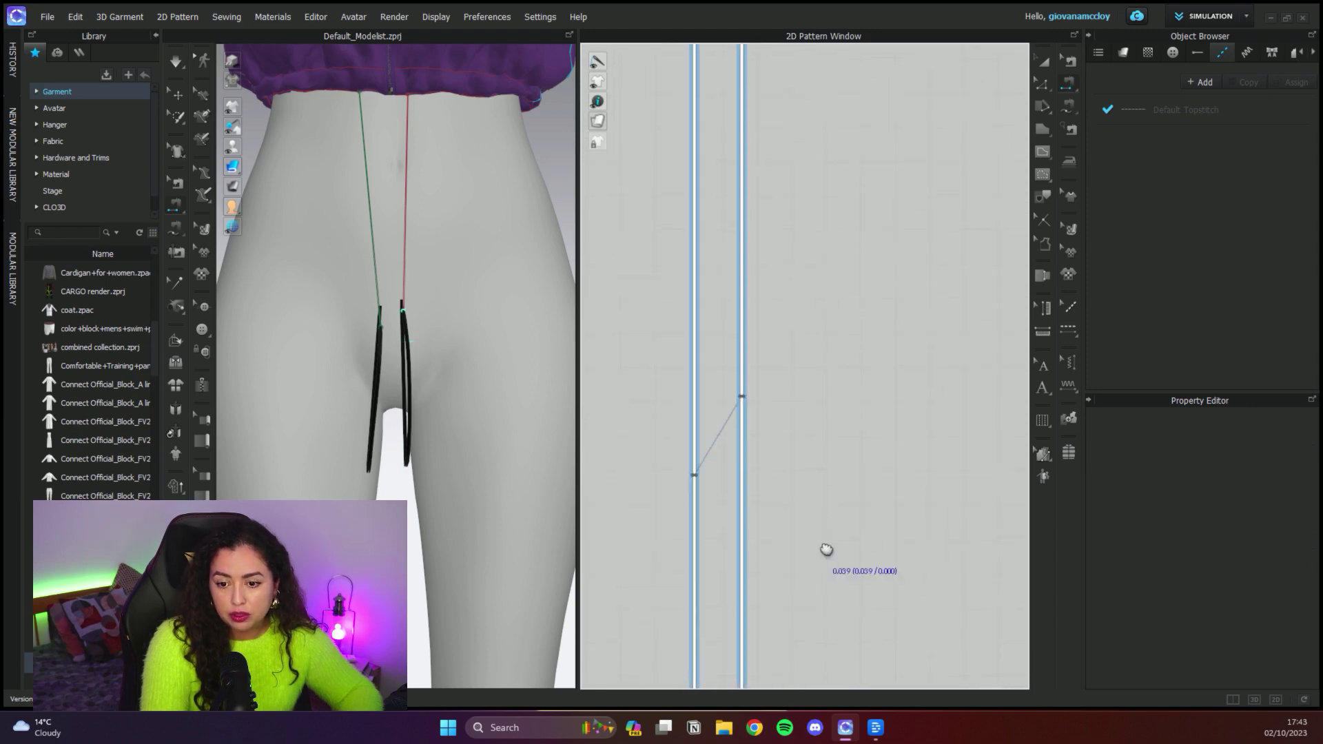
scroll(749, 519, "up", 6)
left_click(789, 597)
scroll(885, 543, "down", 2)
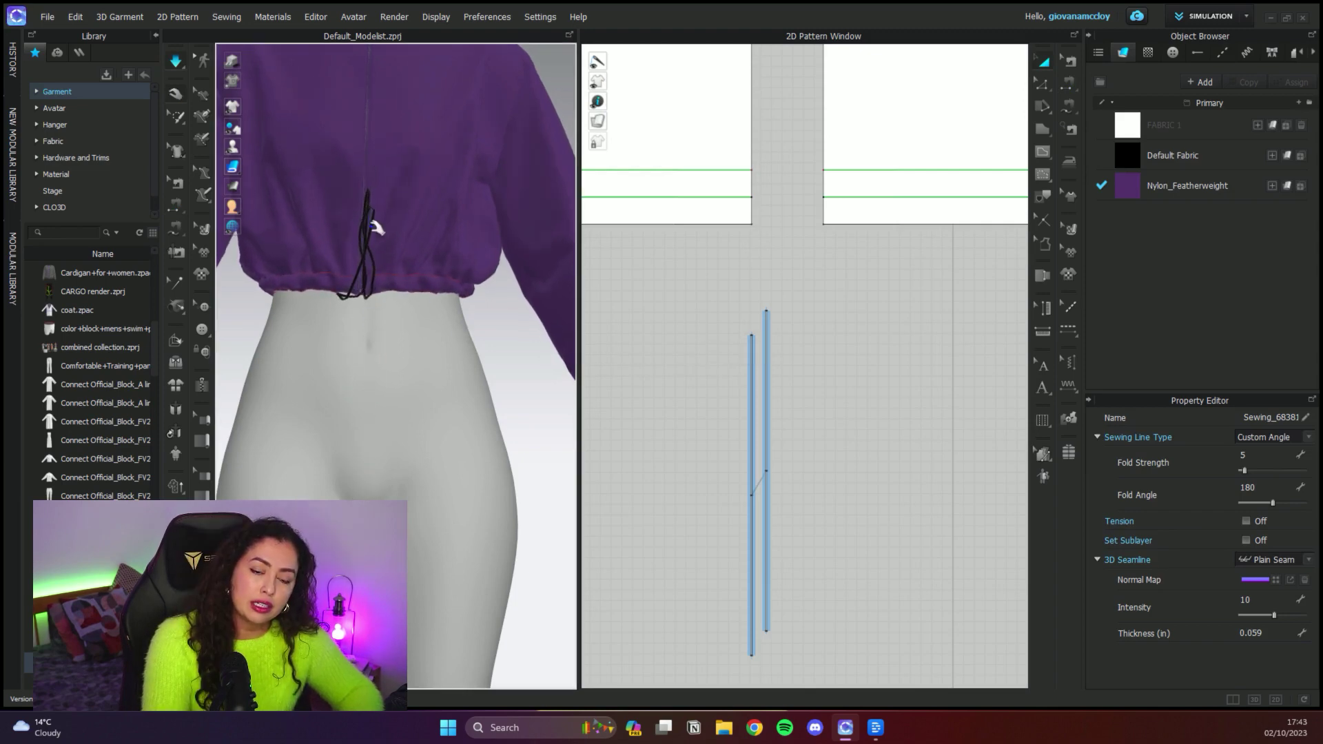
Step: Pull both drawcords down from the front hem in 3D while simulating, and stop the simulation to inspect them
left_click(365, 206)
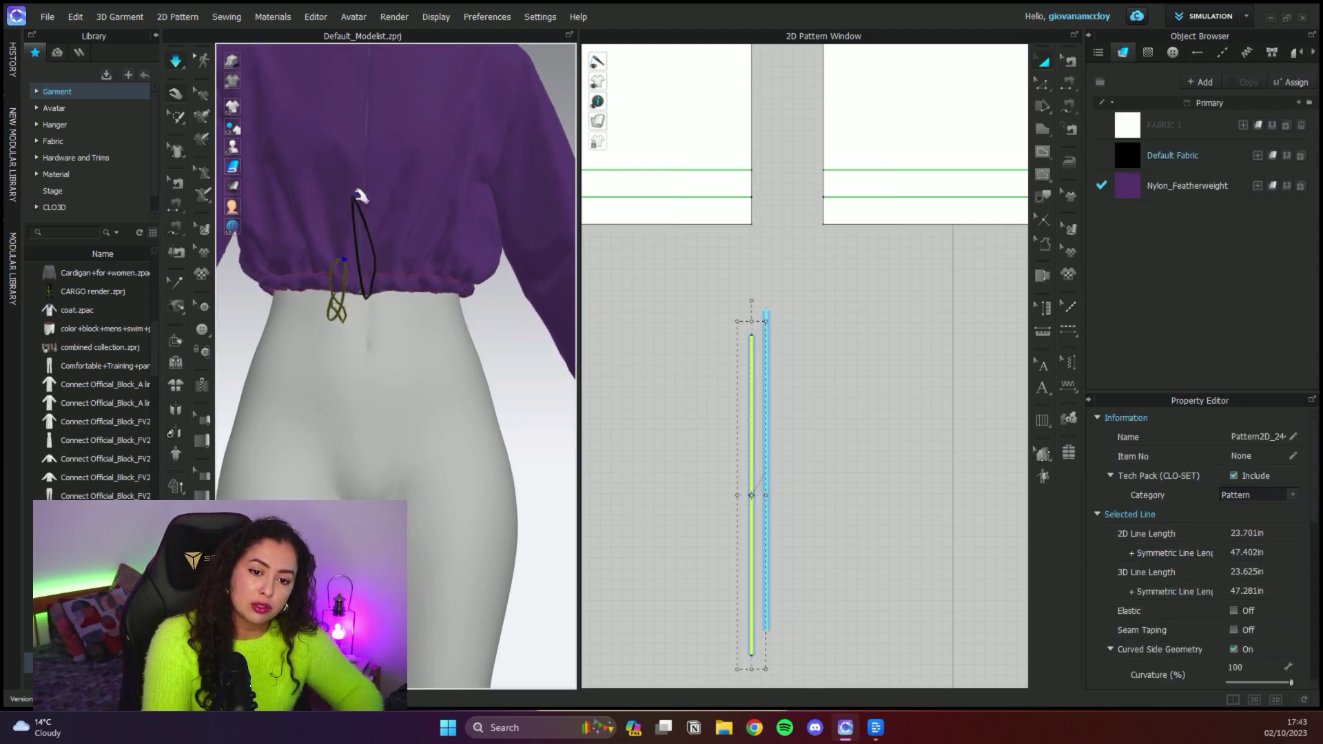
left_click_drag(356, 201, 363, 352)
key("space")
scroll(399, 345, "up", 5)
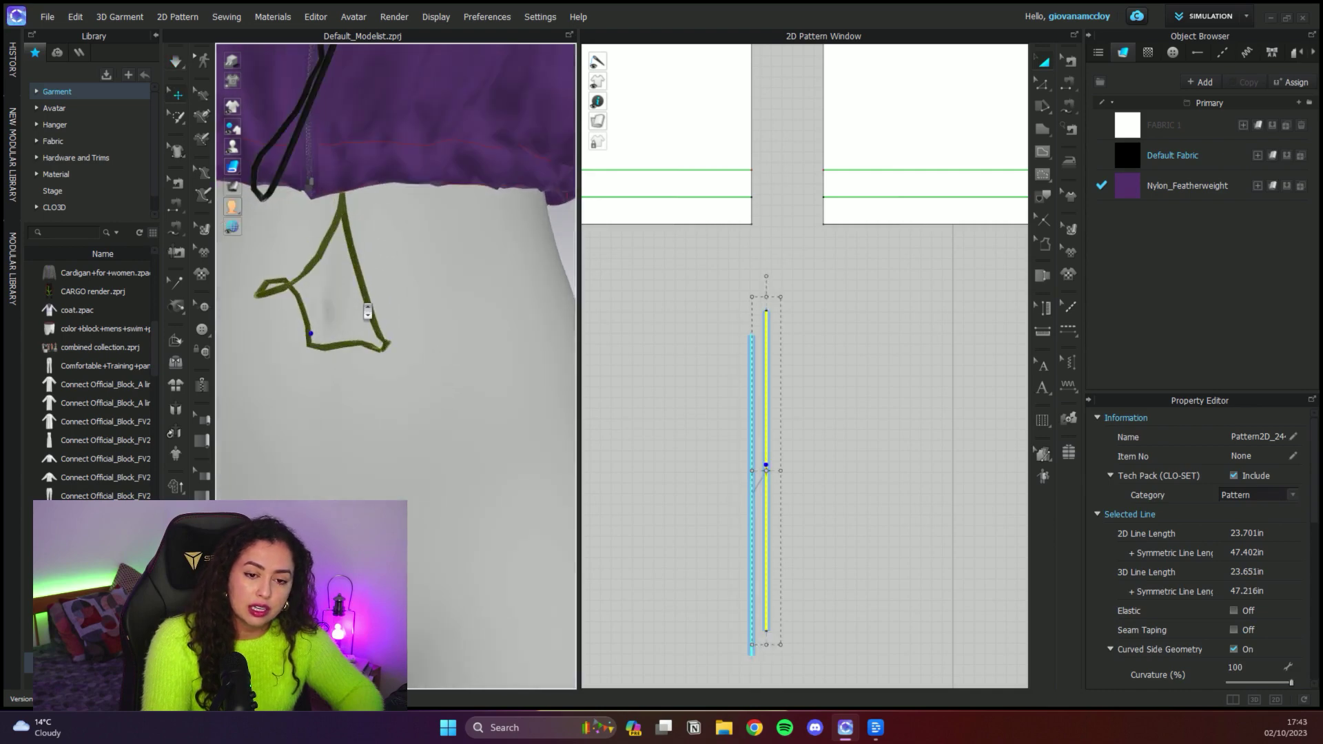
middle_click_drag(893, 294, 901, 358)
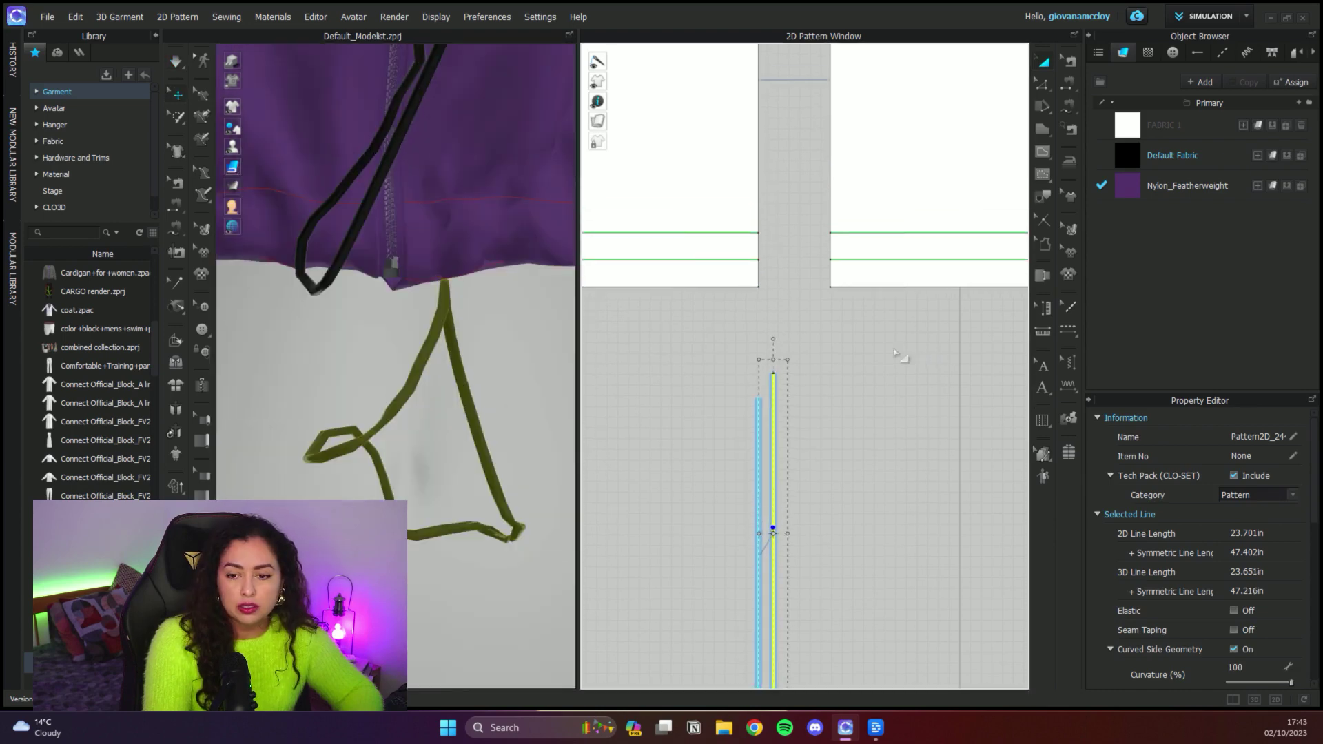
Step: Try to extend the left drawcord's seam along the front hem line to 0.995 in with Edit Sewing, and undo the change
left_click(901, 358)
left_click(1069, 61)
scroll(700, 280, "up", 5)
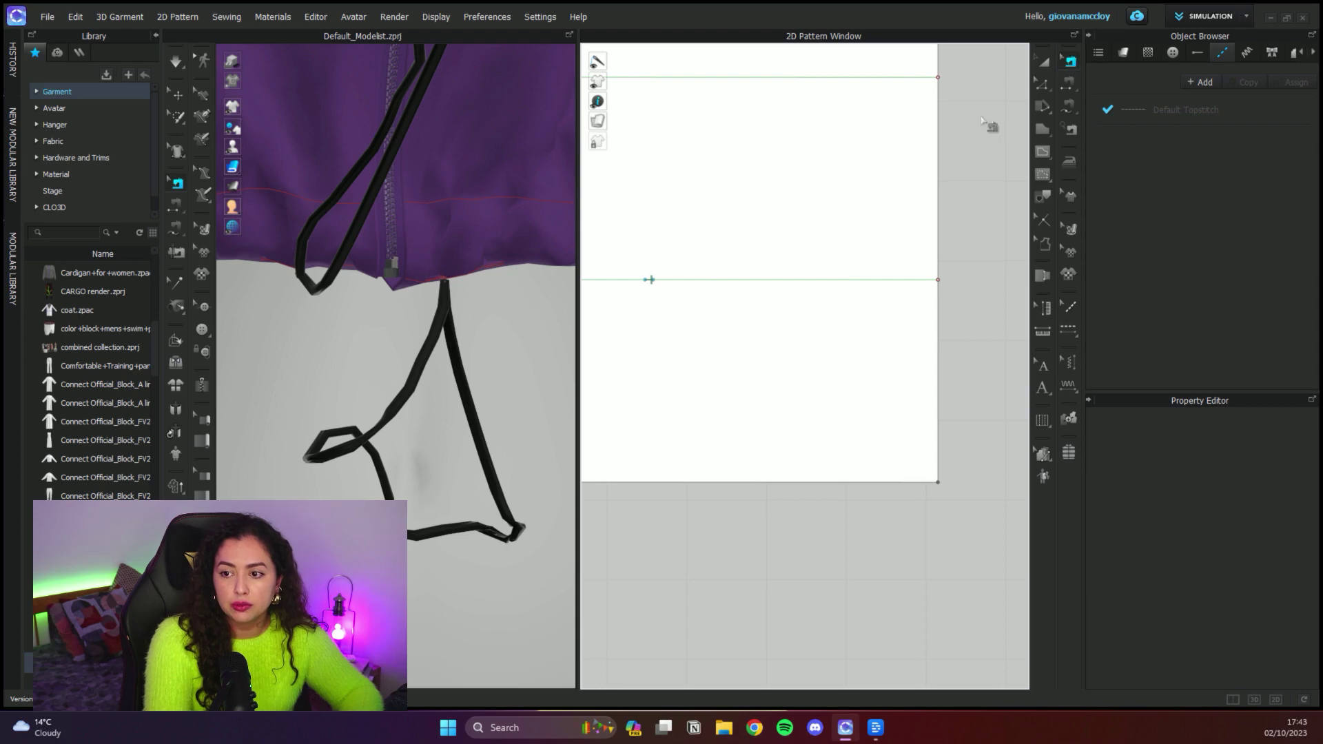
scroll(667, 287, "up", 2)
scroll(639, 277, "down", 3)
left_click(640, 277)
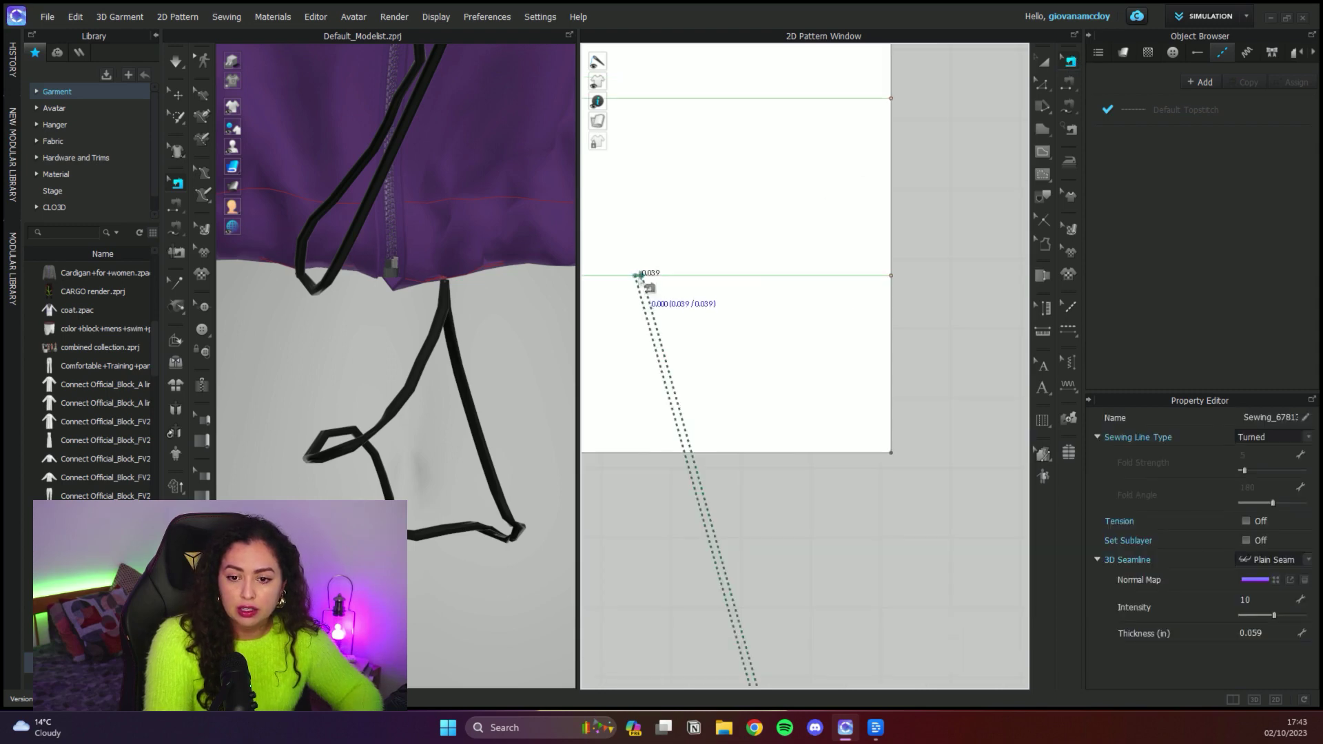
left_click_drag(798, 285, 641, 280)
left_click(913, 269)
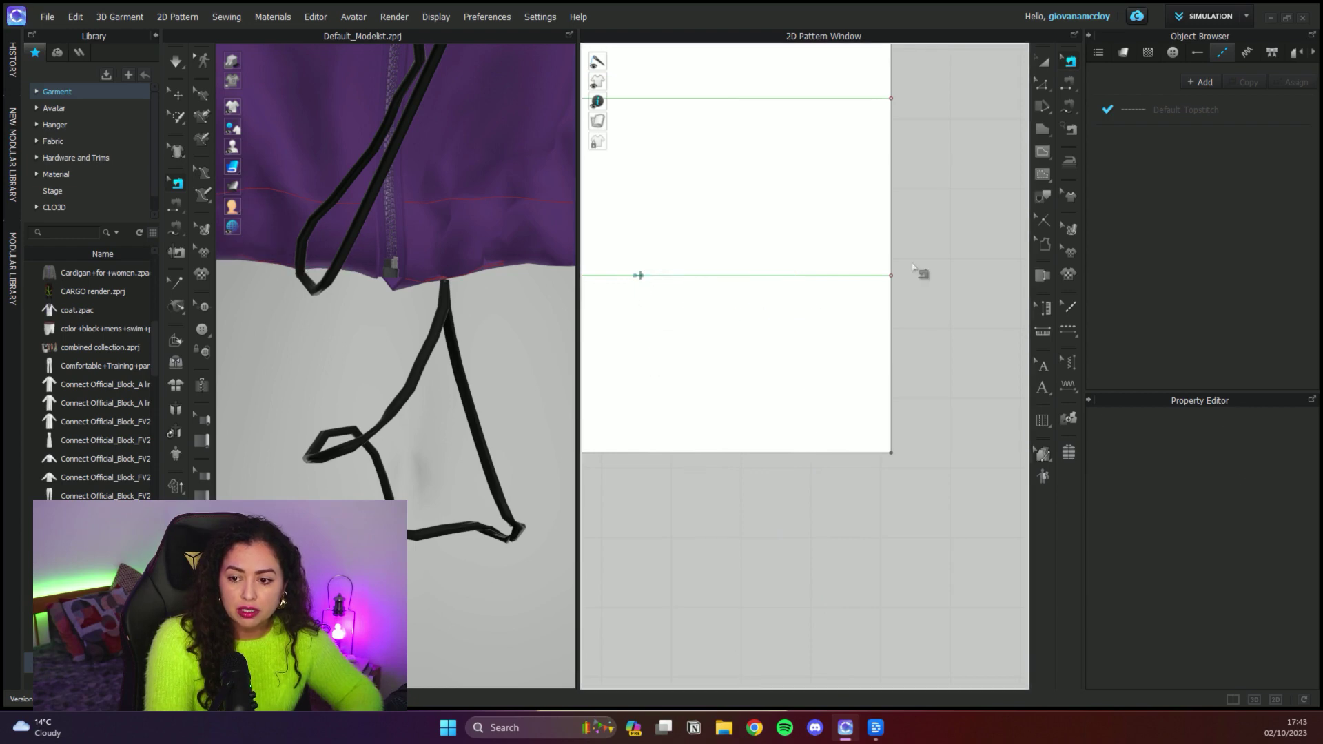
left_click(642, 276)
left_click(819, 275)
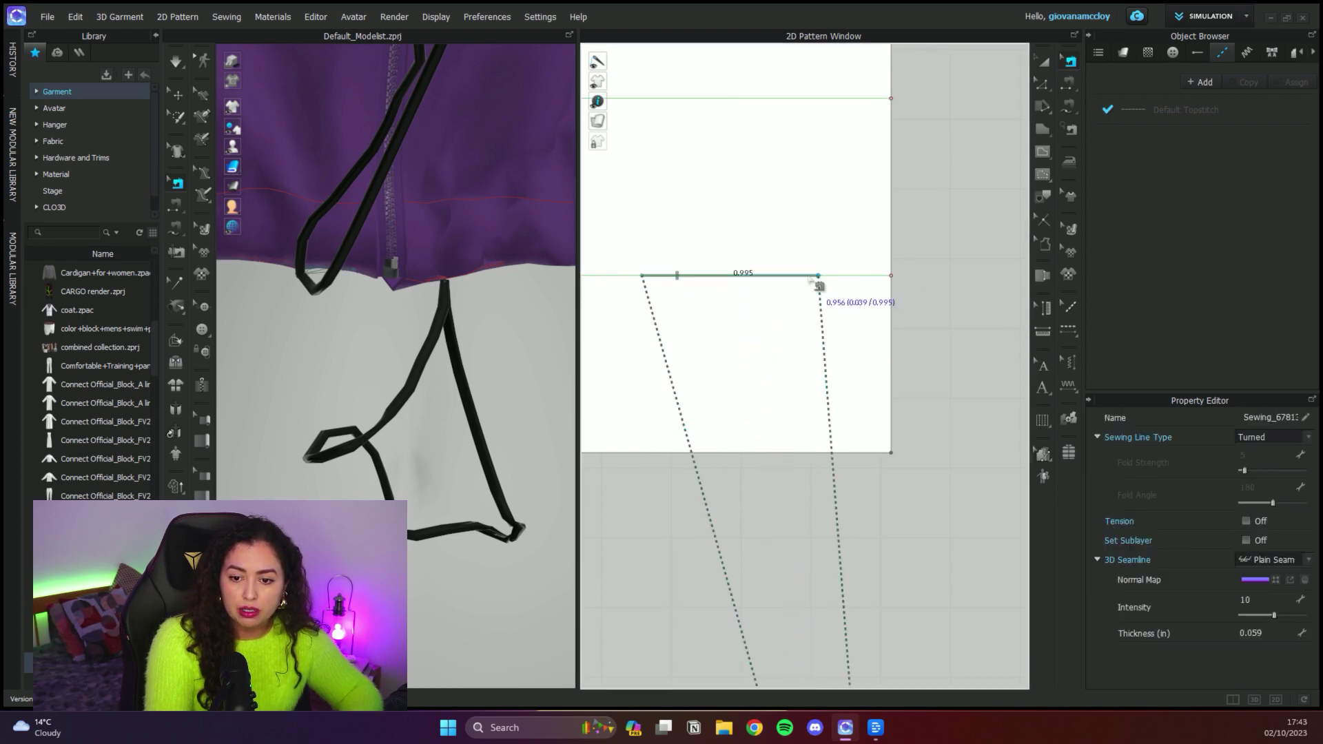
key("ctrl+z")
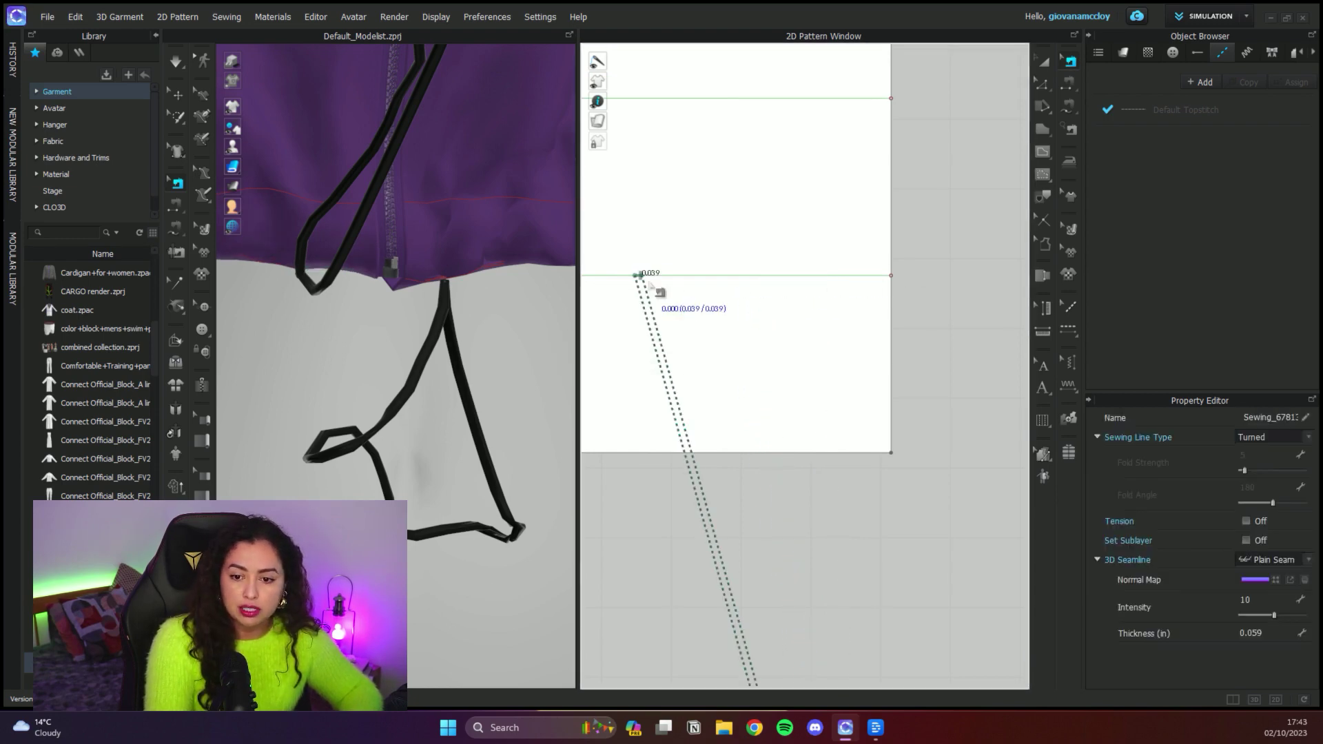
Step: Run Check Sewing Length on the whole pattern and examine the length difference of the sleeve's underarm seam
scroll(656, 281, "up", 5)
middle_click_drag(627, 275, 878, 344)
scroll(889, 345, "down", 5)
scroll(913, 340, "up", 7)
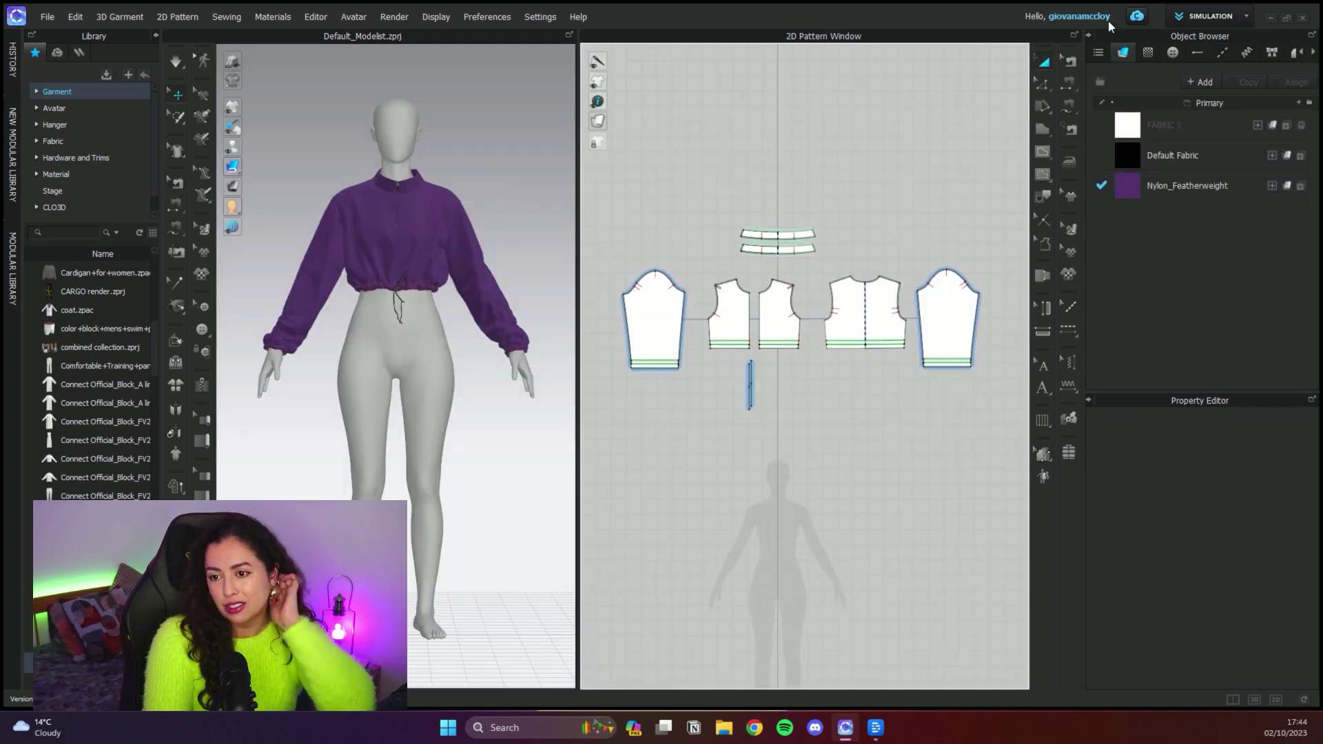
left_click(1071, 60)
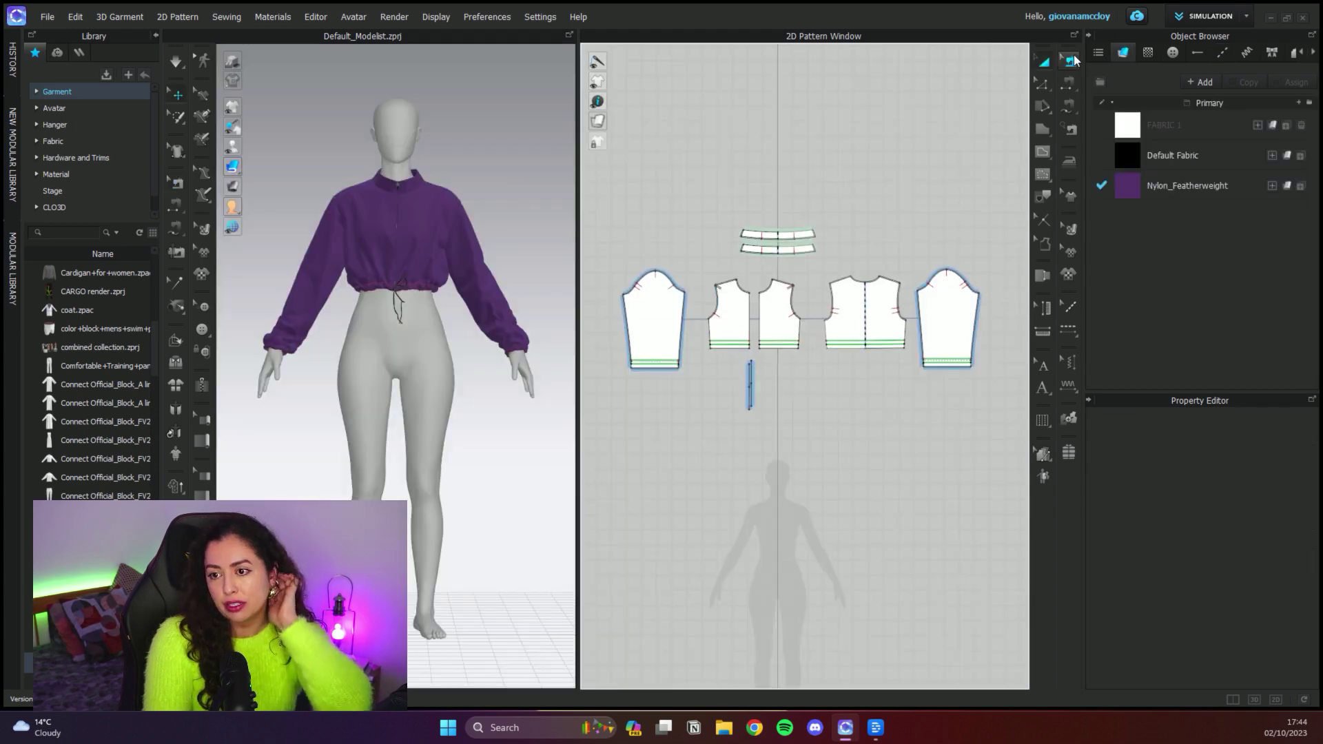
left_click(1069, 130)
left_click_drag(301, 53, 714, 86)
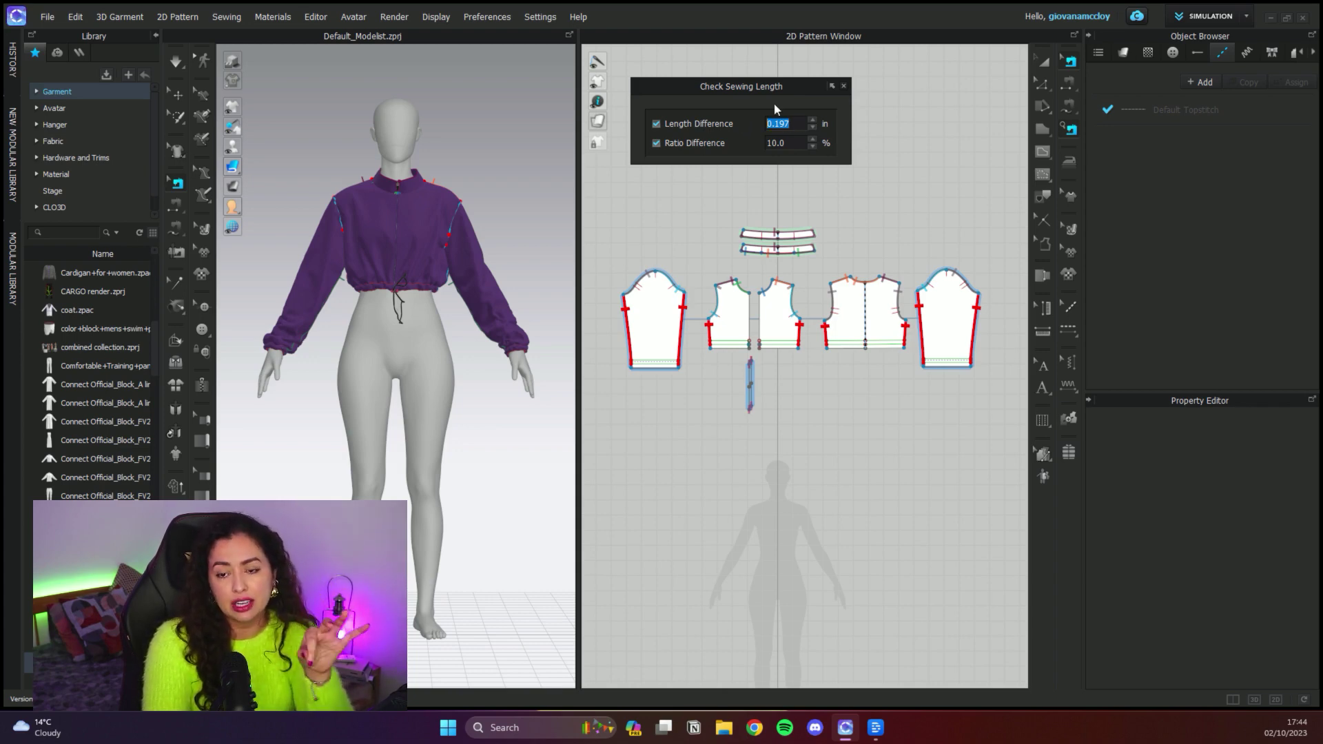
mouse_move(687, 311)
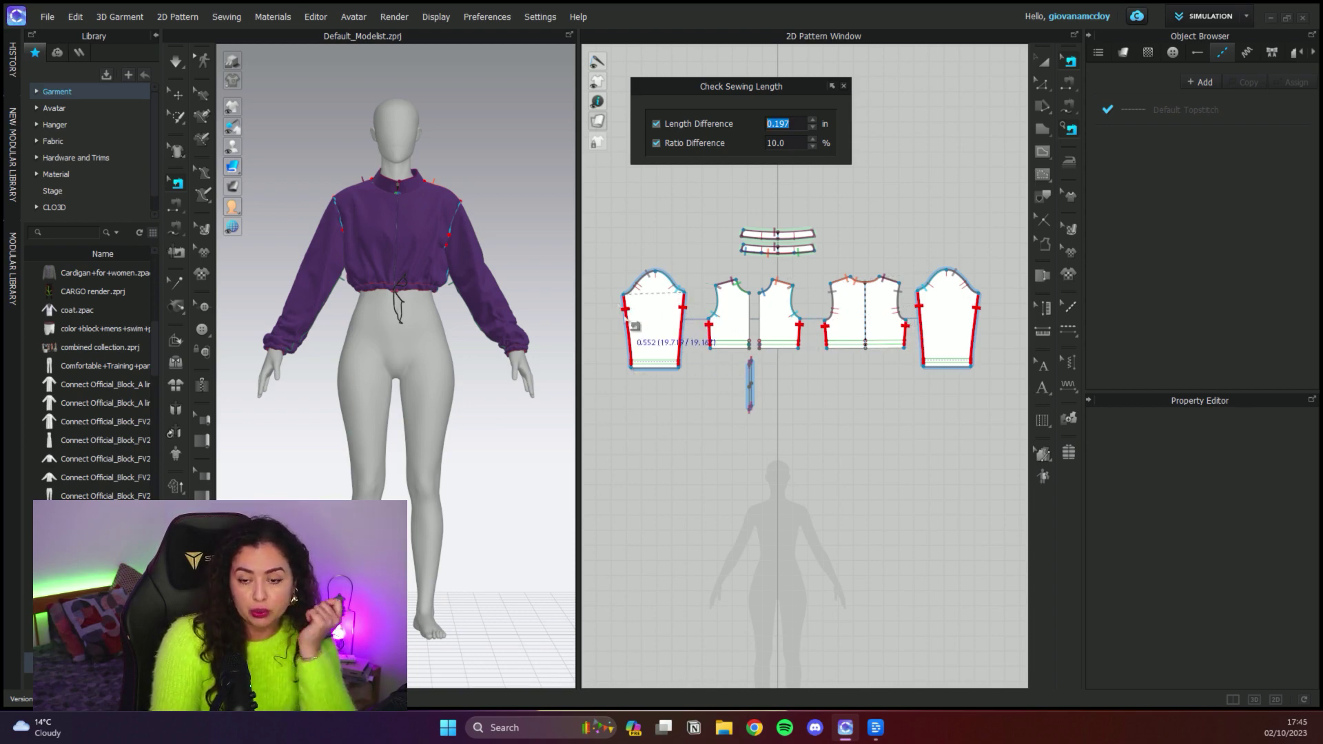
left_click(843, 85)
Step: Repeat Check Sewing Length to review the highlighted sleeve and bodice side seams, and close the check
left_click(1070, 129)
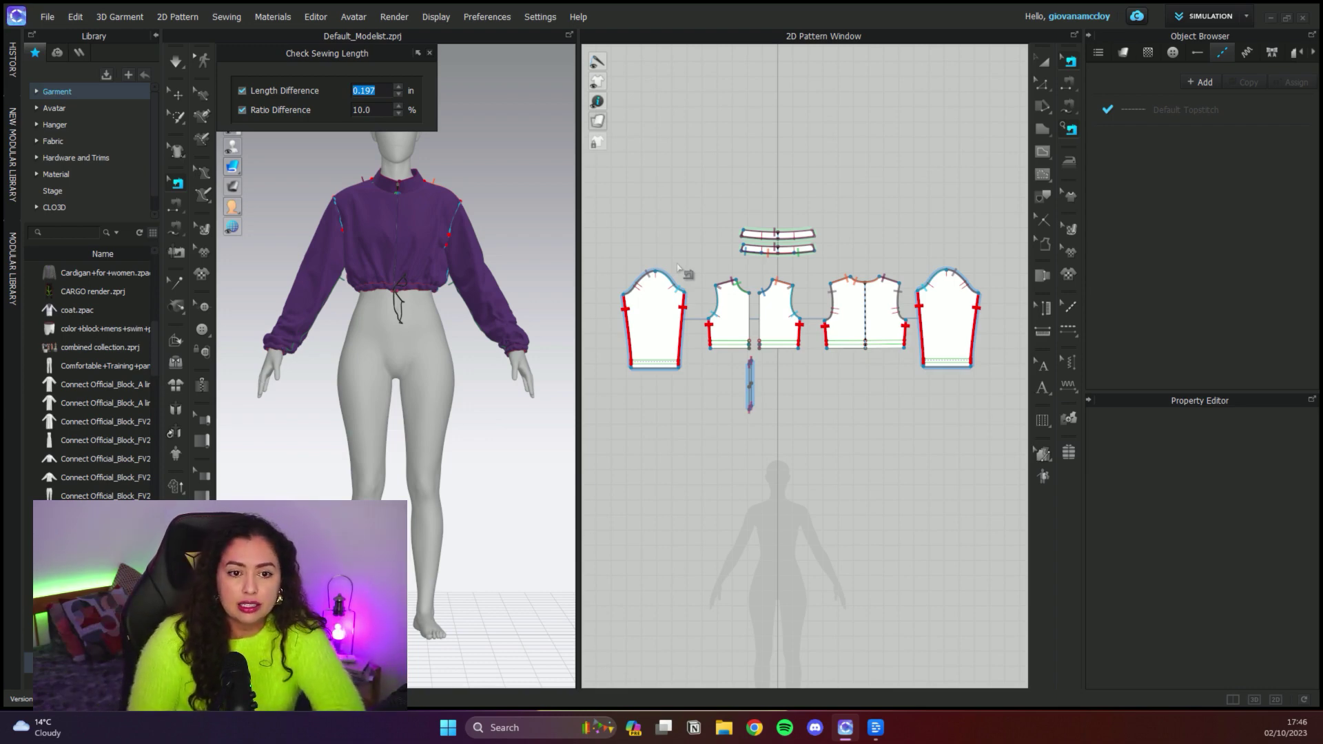
mouse_move(622, 312)
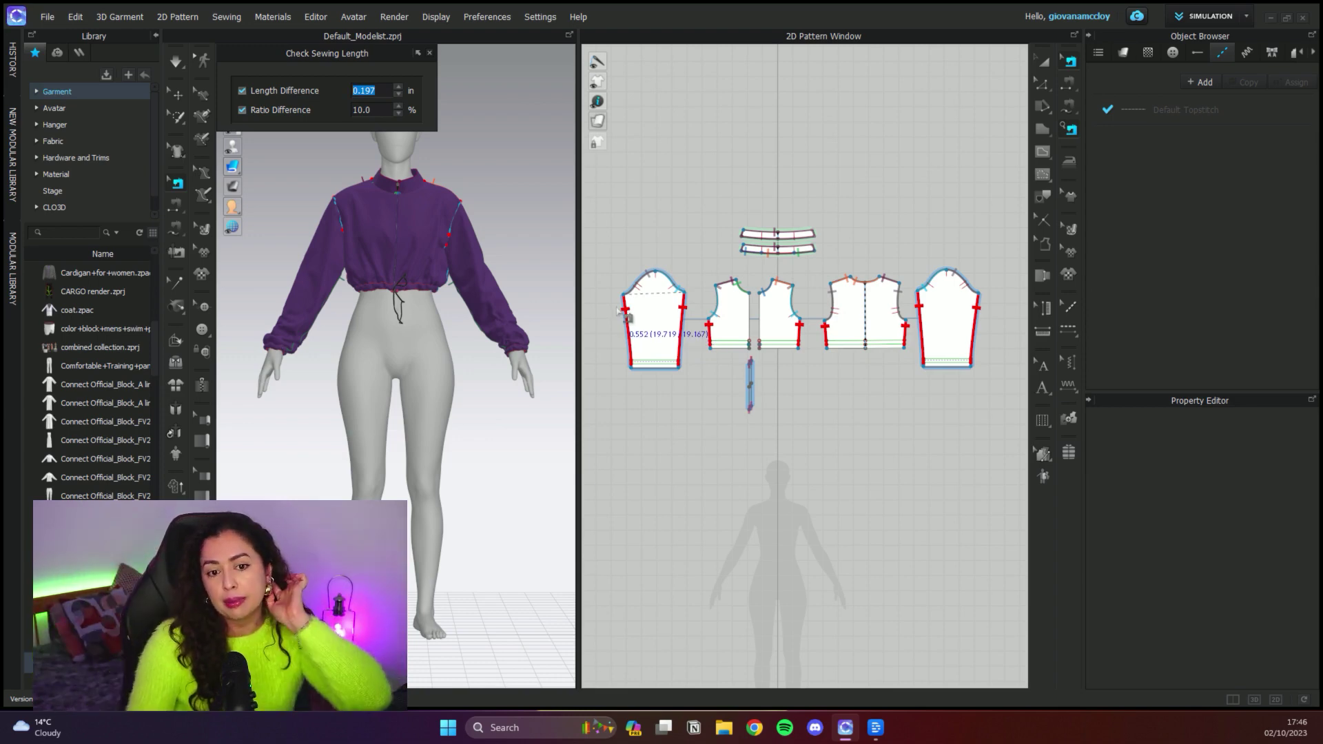
left_click(429, 53)
left_click(1071, 129)
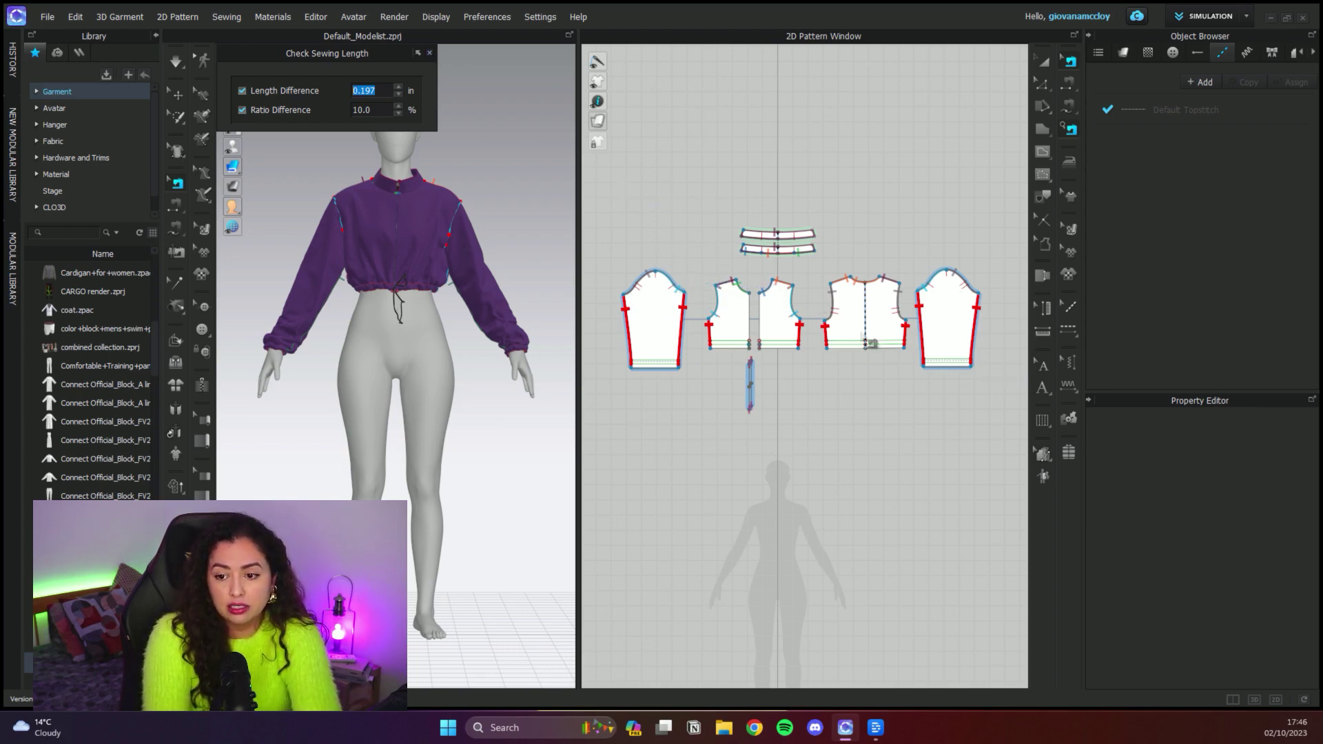
left_click(430, 53)
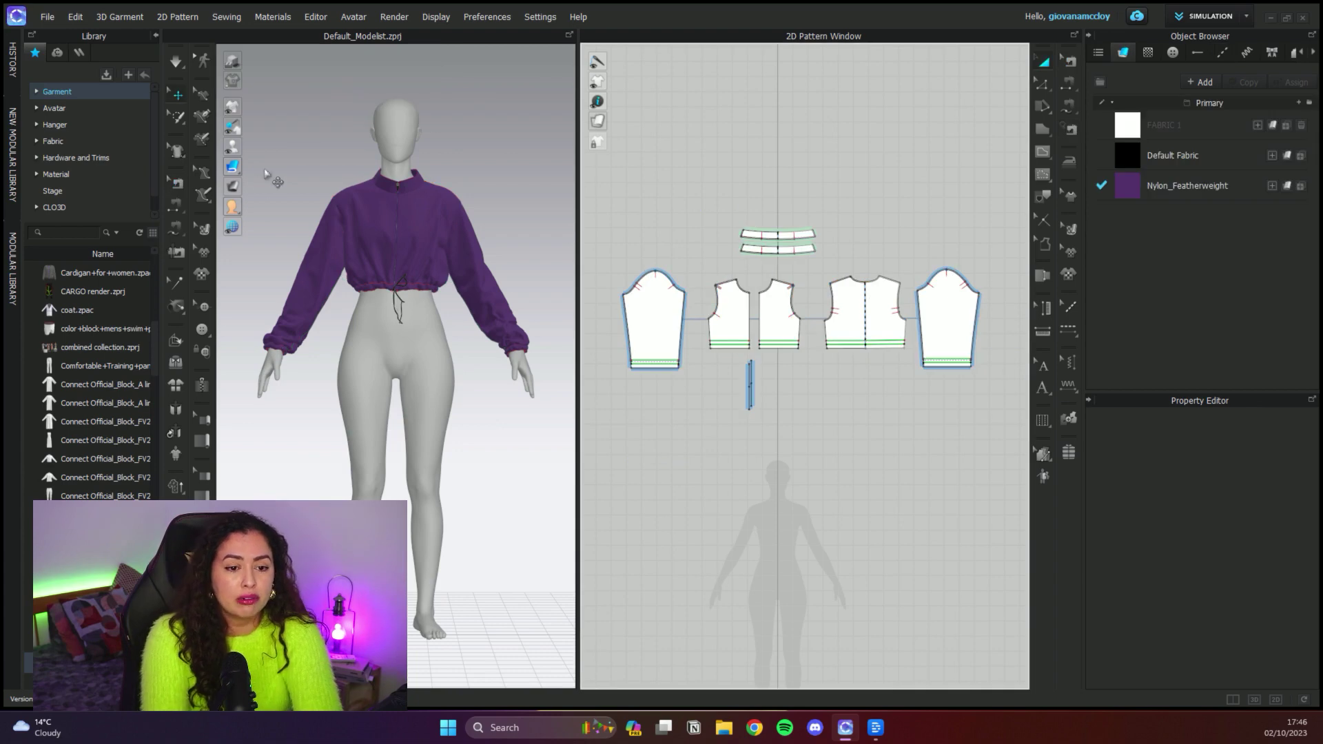